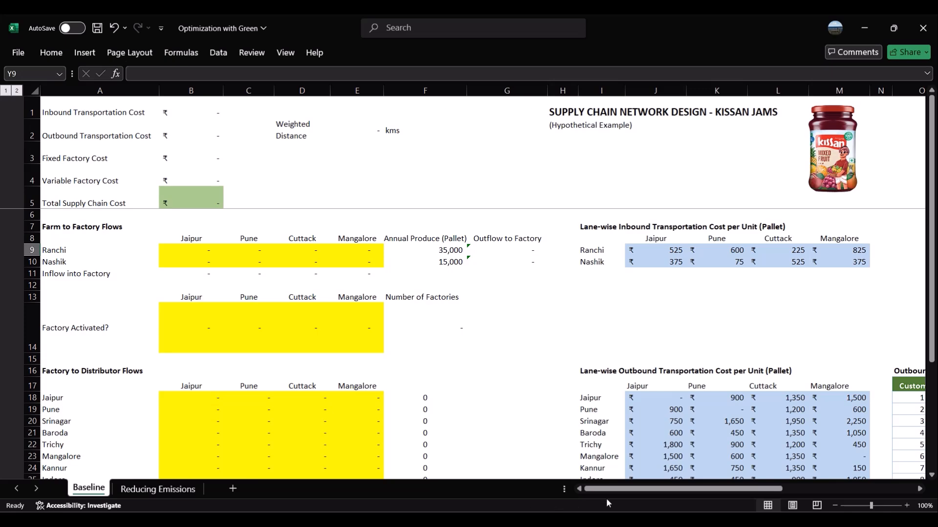
- Review the Reducing Emissions sheet, expanding and collapsing its grouped GHG emissions rows, and return to the Baseline sheet
{"action": "left_click_drag", "start_coordinate": [605, 488], "coordinate": [550, 484]}
{"action": "left_click", "coordinate": [172, 489]}
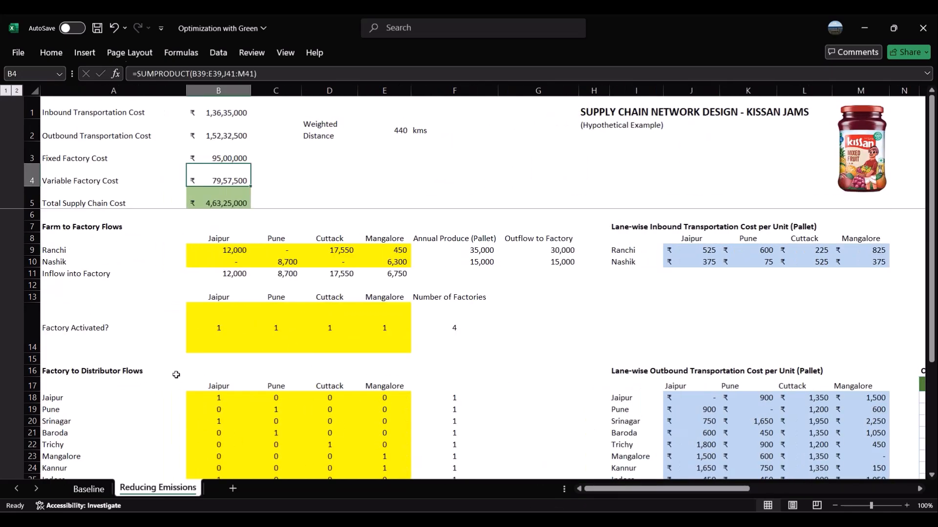
{"action": "scroll", "coordinate": [207, 335], "scroll_direction": "down", "scroll_amount": 8}
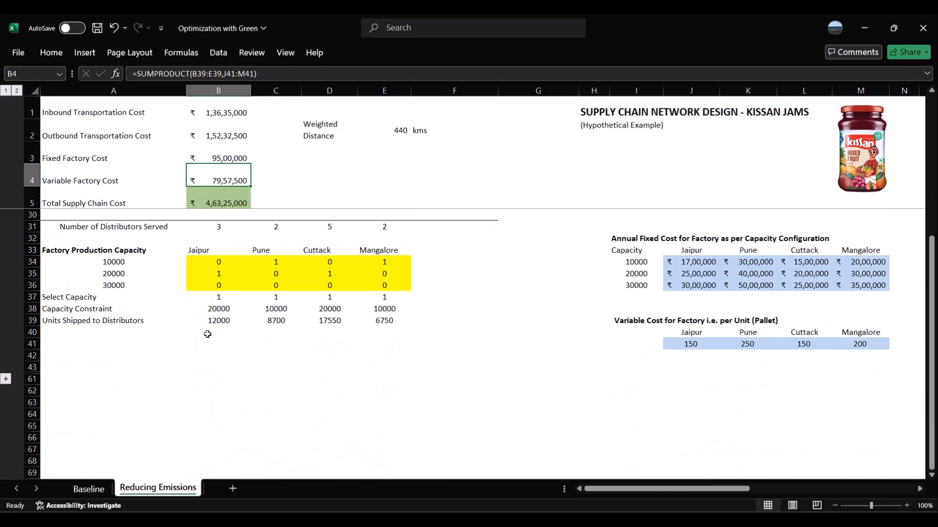
{"action": "left_click", "coordinate": [6, 380]}
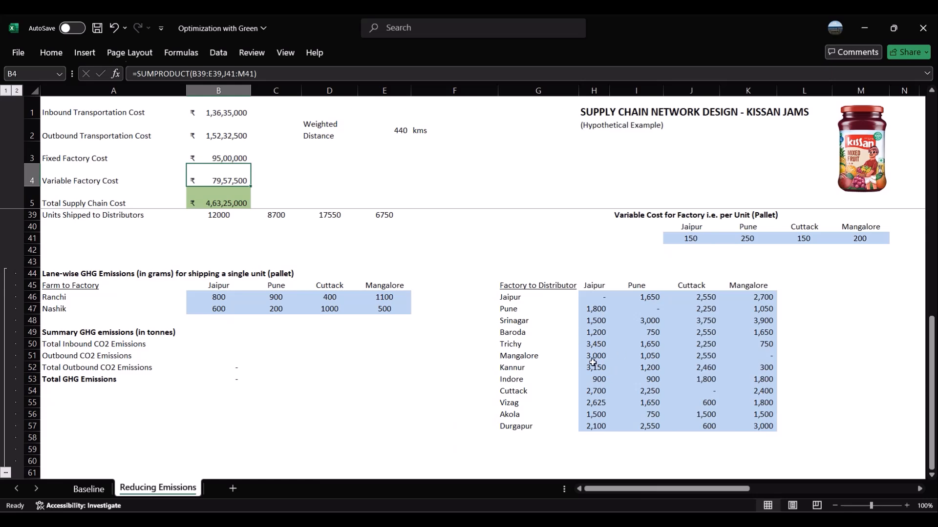
{"action": "left_click", "coordinate": [5, 473]}
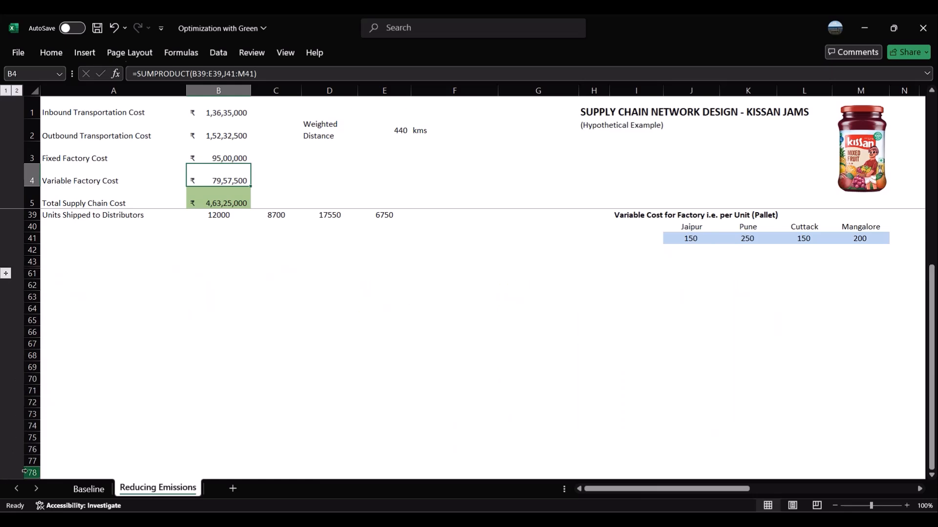
{"action": "left_click", "coordinate": [76, 488]}
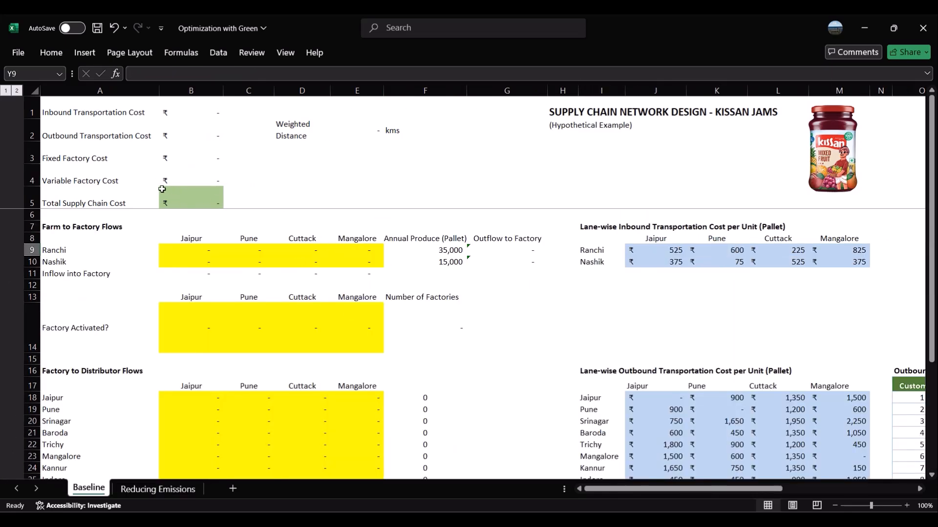
- Examine the Total Supply Chain Cost, Inbound Transportation Cost and Outbound Transportation Cost entries in the Baseline summary
{"action": "left_click", "coordinate": [92, 199]}
{"action": "left_click_drag", "start_coordinate": [102, 199], "coordinate": [205, 195]}
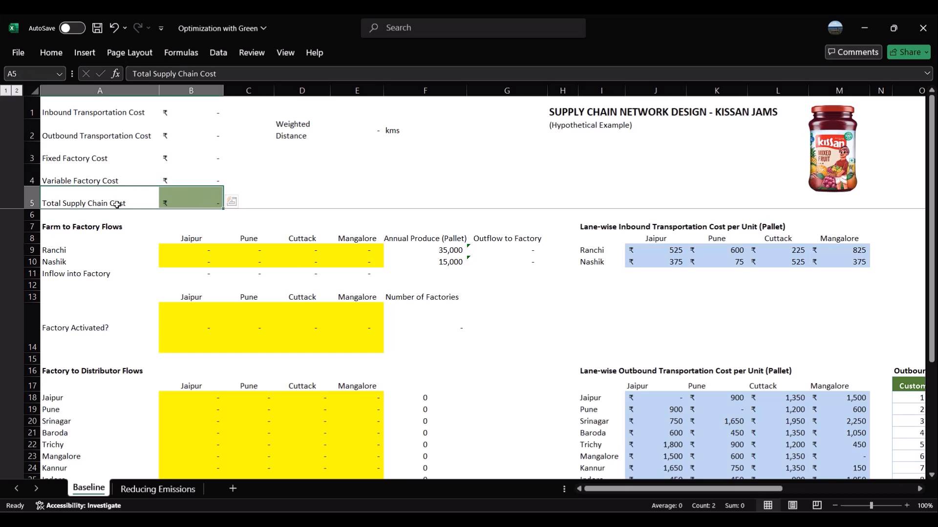
{"action": "left_click", "coordinate": [117, 204]}
{"action": "left_click", "coordinate": [102, 114]}
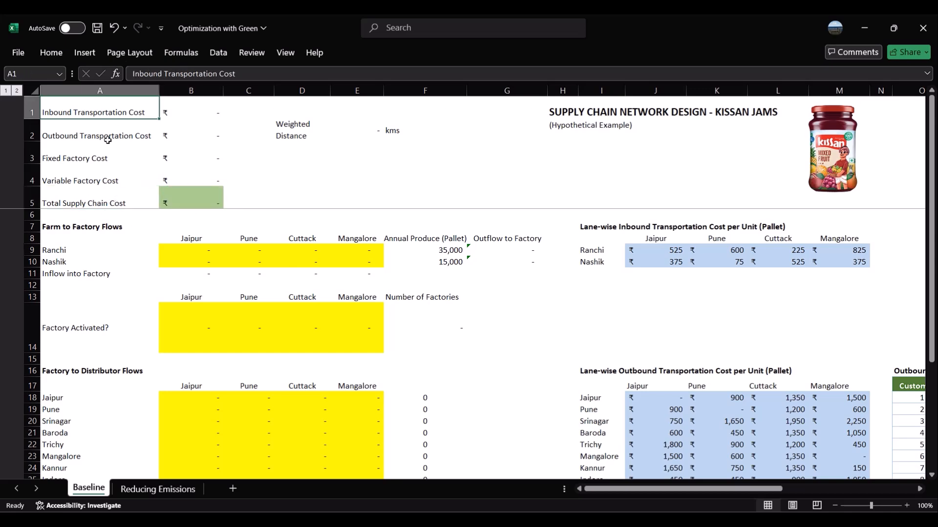
{"action": "left_click", "coordinate": [73, 148]}
{"action": "left_click", "coordinate": [84, 134]}
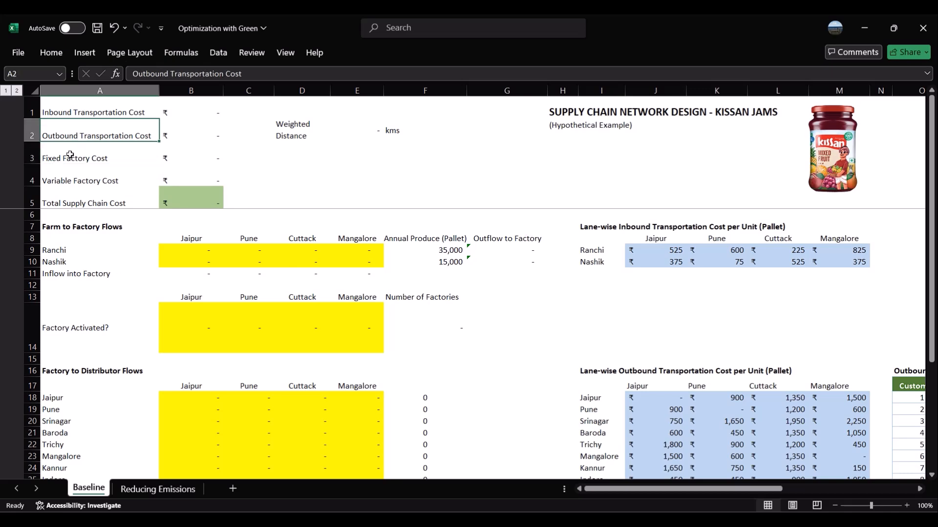
- Examine the Fixed Factory Cost and Variable Factory Cost entries against the factory capacity and cost tables further down the sheet
{"action": "left_click", "coordinate": [72, 156]}
{"action": "scroll", "coordinate": [324, 279], "scroll_direction": "down", "scroll_amount": 4}
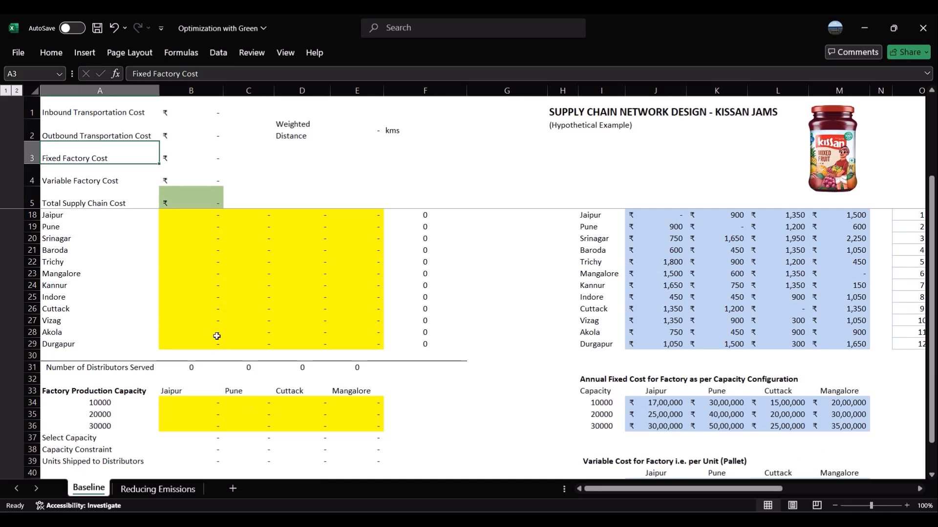
{"action": "scroll", "coordinate": [216, 337], "scroll_direction": "up", "scroll_amount": 4}
{"action": "left_click", "coordinate": [74, 178]}
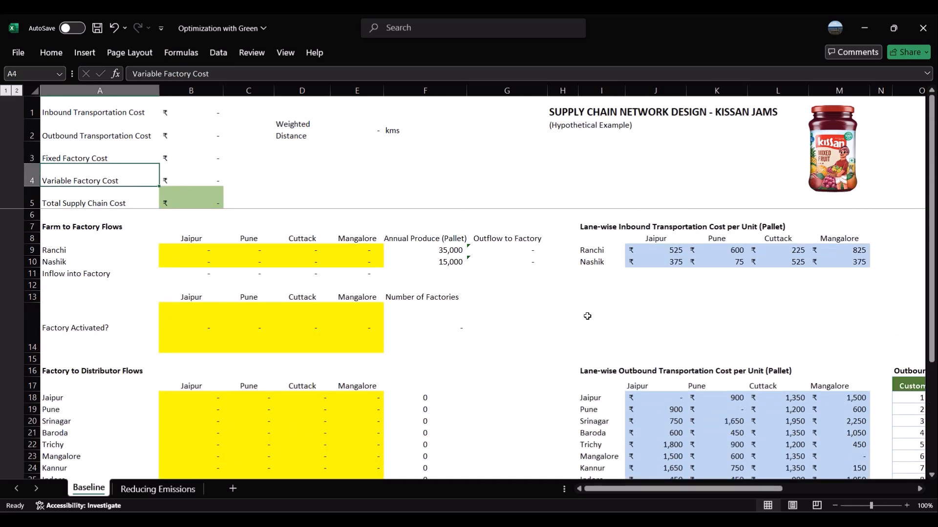
{"action": "scroll", "coordinate": [587, 316], "scroll_direction": "down", "scroll_amount": 7}
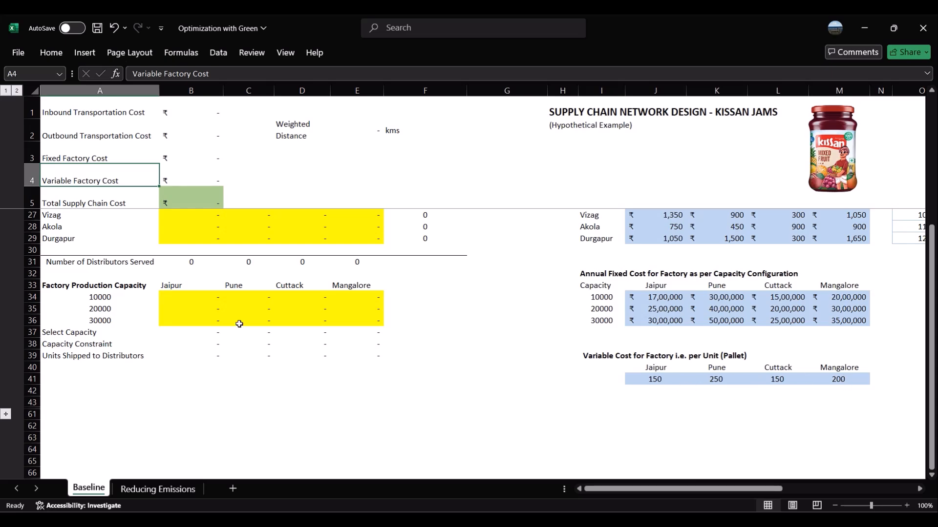
{"action": "scroll", "coordinate": [239, 324], "scroll_direction": "up", "scroll_amount": 7}
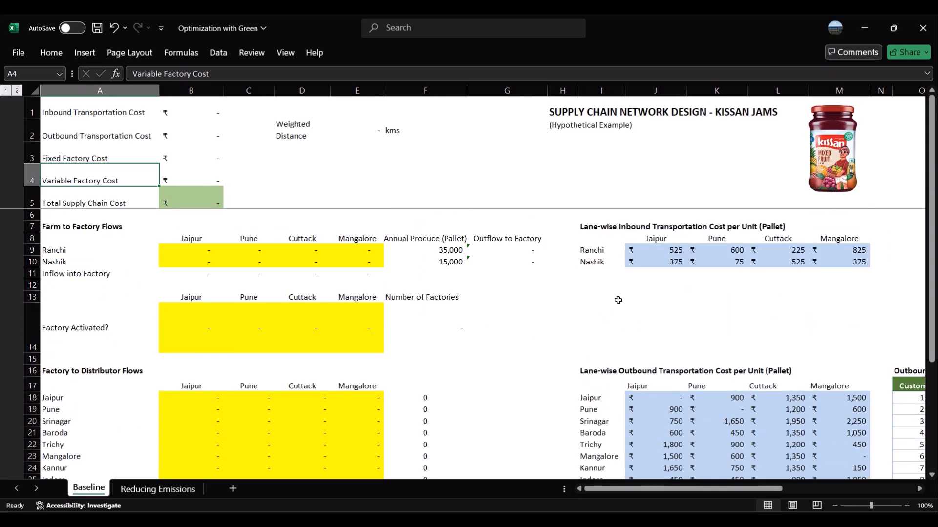
- Inspect the Farm to Factory Flows farms, factories, annual produce and flow cells, checking the fruit pallet picture in the browser
{"action": "left_click_drag", "start_coordinate": [57, 249], "coordinate": [62, 261]}
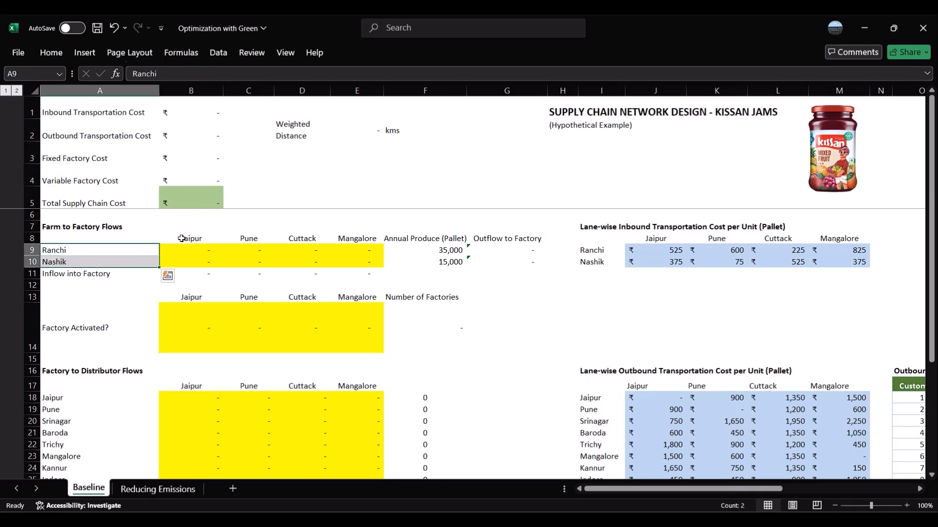
{"action": "left_click_drag", "start_coordinate": [181, 238], "coordinate": [357, 238]}
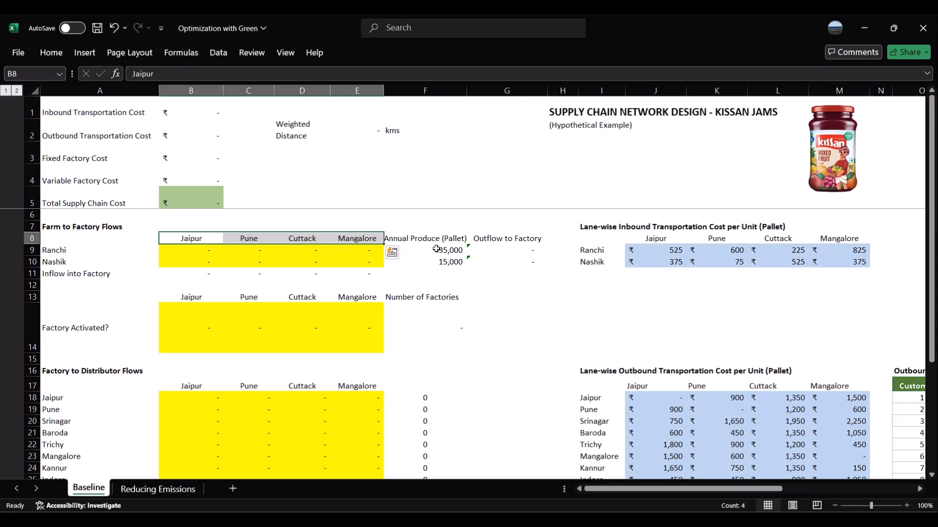
{"action": "left_click_drag", "start_coordinate": [90, 251], "coordinate": [98, 264]}
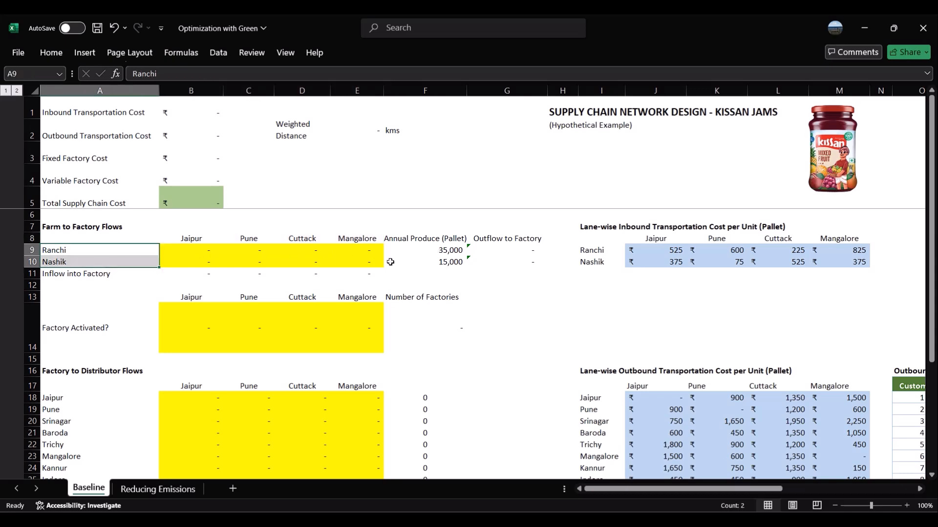
{"action": "left_click_drag", "start_coordinate": [455, 250], "coordinate": [432, 262]}
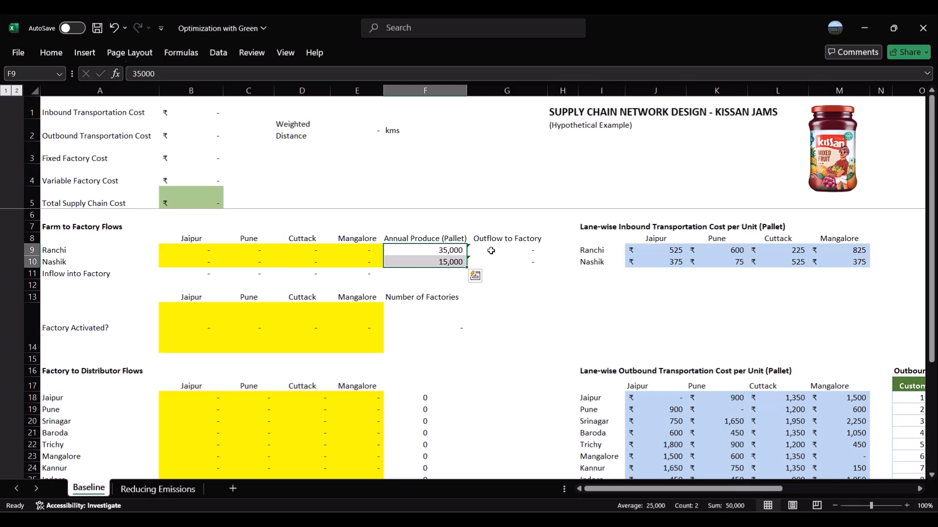
{"action": "key", "text": "alt+Tab"}
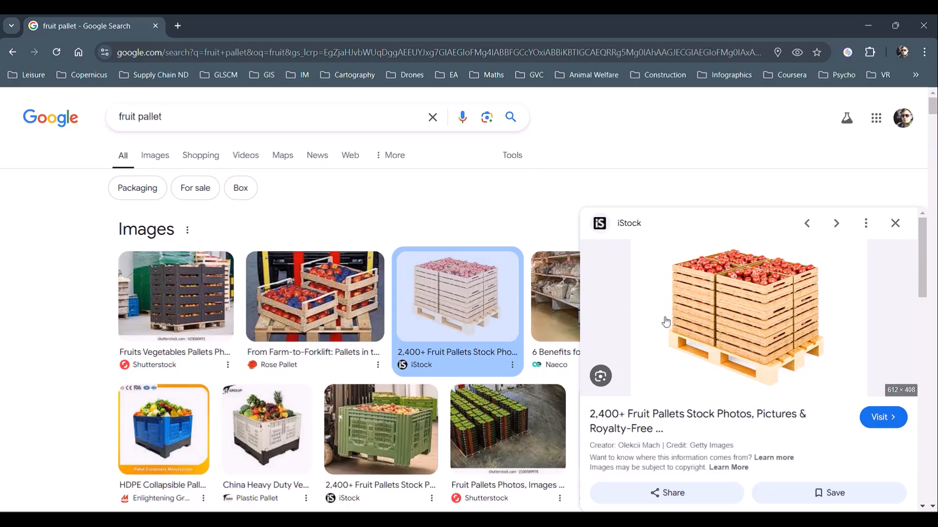
{"action": "key", "text": "alt+Tab"}
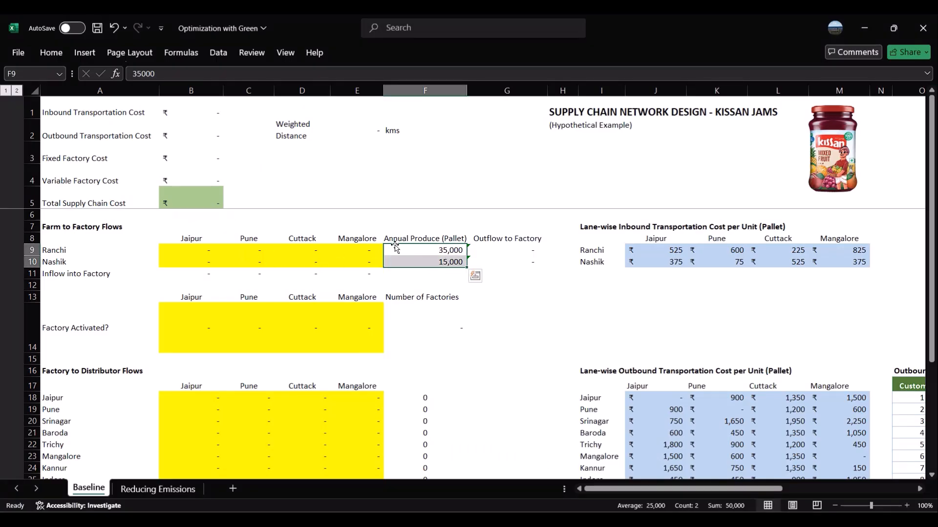
{"action": "left_click_drag", "start_coordinate": [189, 249], "coordinate": [362, 264]}
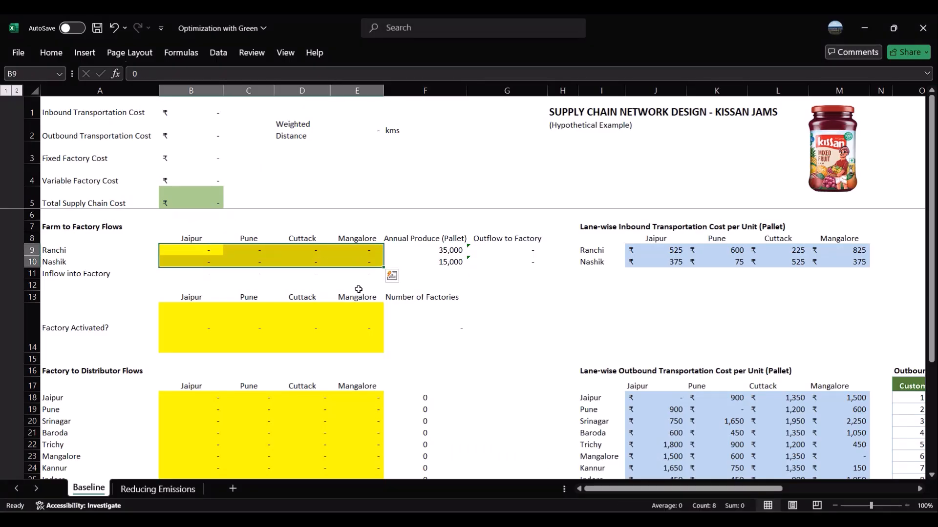
- Inspect the lane-wise inbound transportation costs per pallet from Ranchi to Jaipur, Pune and Cuttack
{"action": "left_click", "coordinate": [643, 308]}
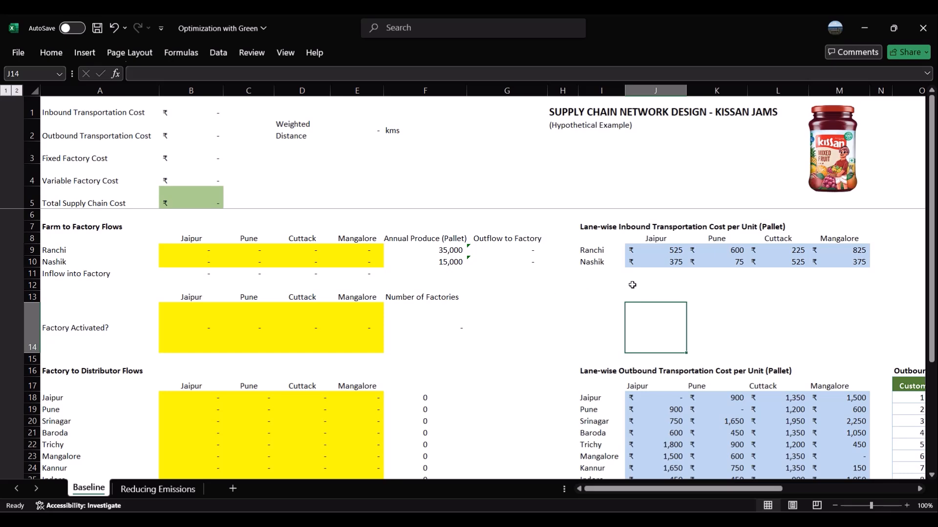
{"action": "left_click", "coordinate": [681, 247]}
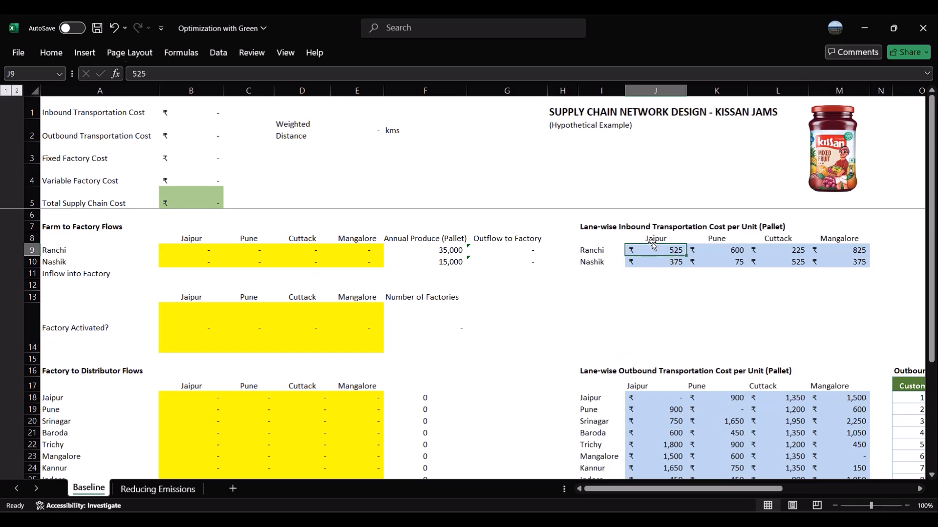
{"action": "key", "text": "Right"}
{"action": "left_click", "coordinate": [780, 251]}
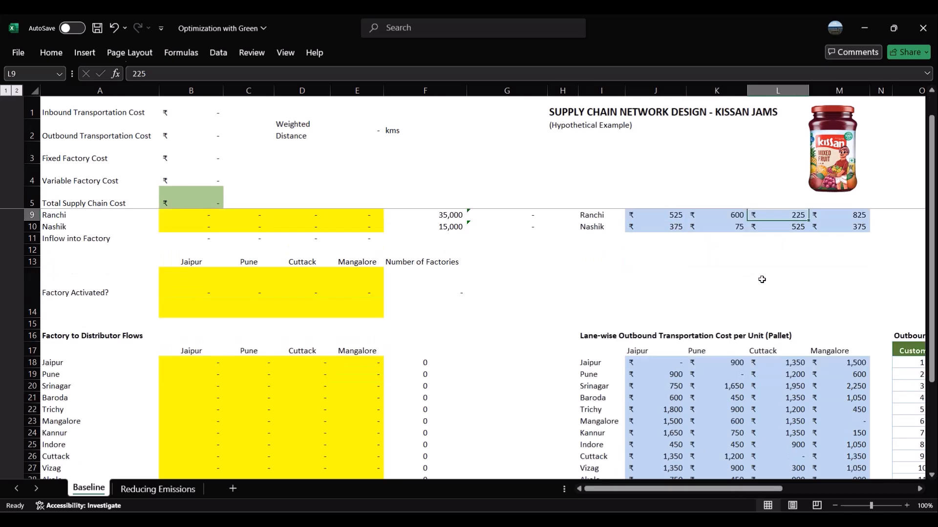
- View the Outbound Transportation Cost Totals and Lane Distance tables, then return to the farm flows
{"action": "scroll", "coordinate": [749, 277], "scroll_direction": "down", "scroll_amount": 1}
{"action": "scroll", "coordinate": [725, 401], "scroll_direction": "right", "scroll_amount": 10}
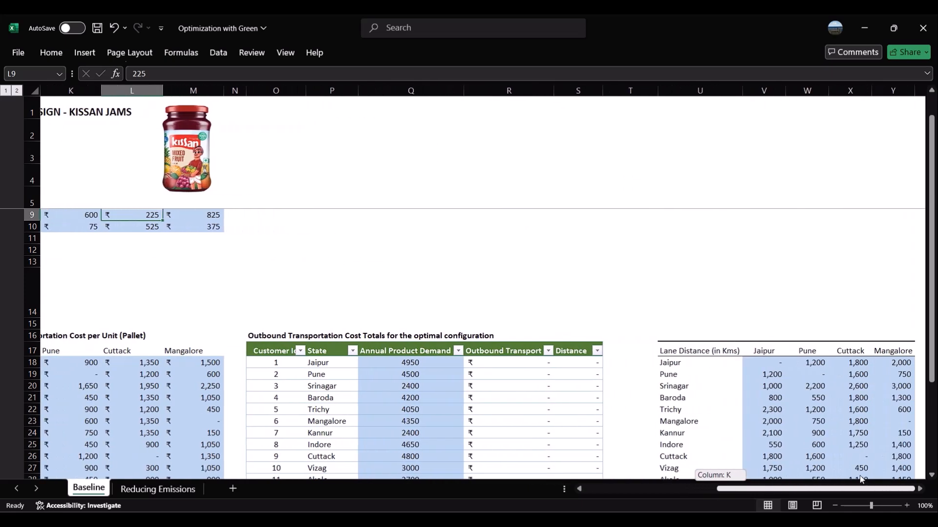
{"action": "scroll", "coordinate": [729, 374], "scroll_direction": "down", "scroll_amount": 3}
{"action": "scroll", "coordinate": [613, 283], "scroll_direction": "up", "scroll_amount": 1}
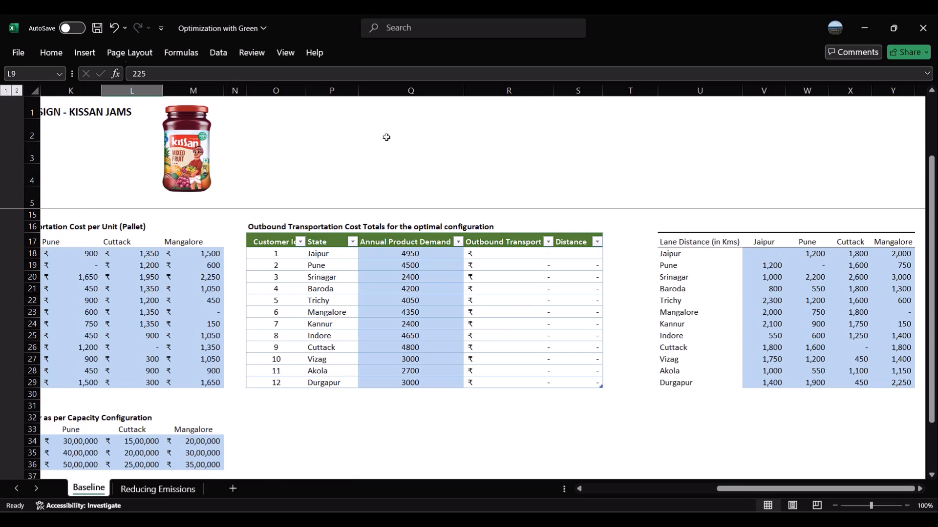
{"action": "scroll", "coordinate": [371, 196], "scroll_direction": "up", "scroll_amount": 3}
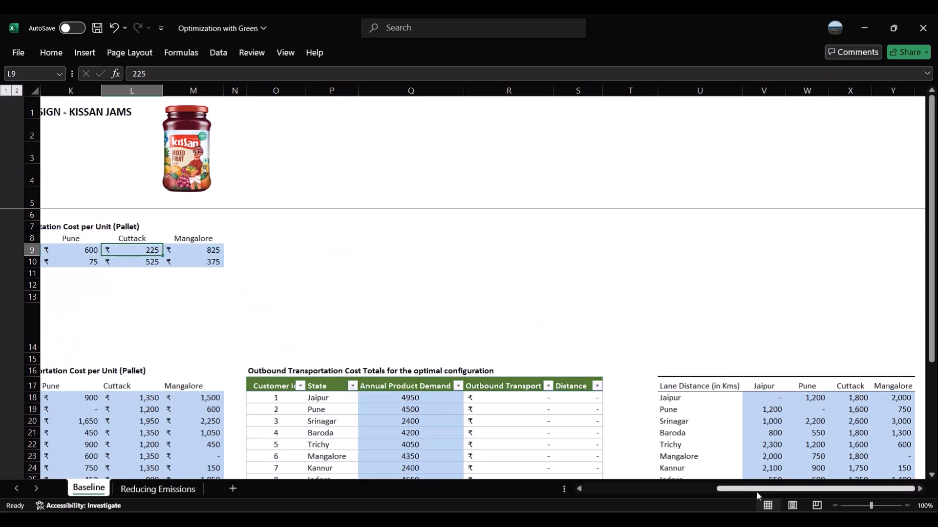
{"action": "left_click_drag", "start_coordinate": [756, 491], "coordinate": [620, 487]}
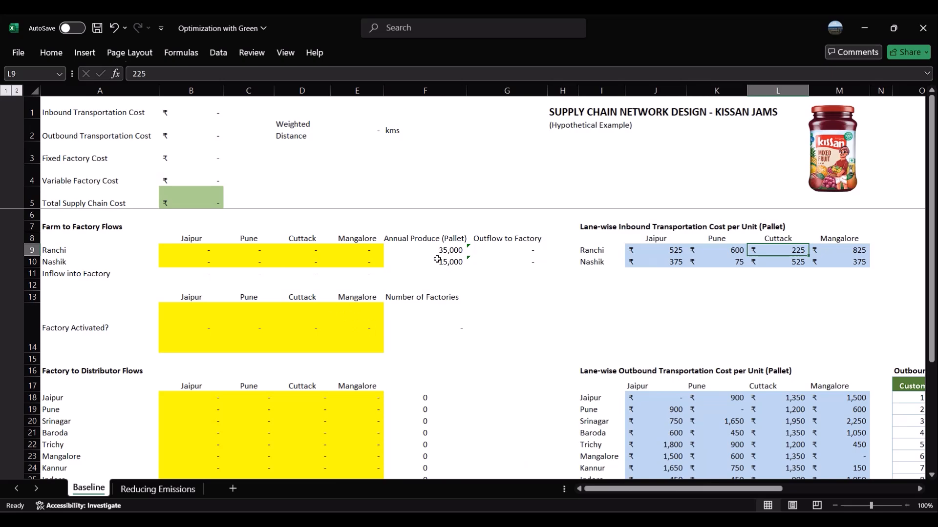
- Review the factory activation cells and the distributor and factory names in the Factory to Distributor Flows block
{"action": "scroll", "coordinate": [331, 247], "scroll_direction": "down", "scroll_amount": 1}
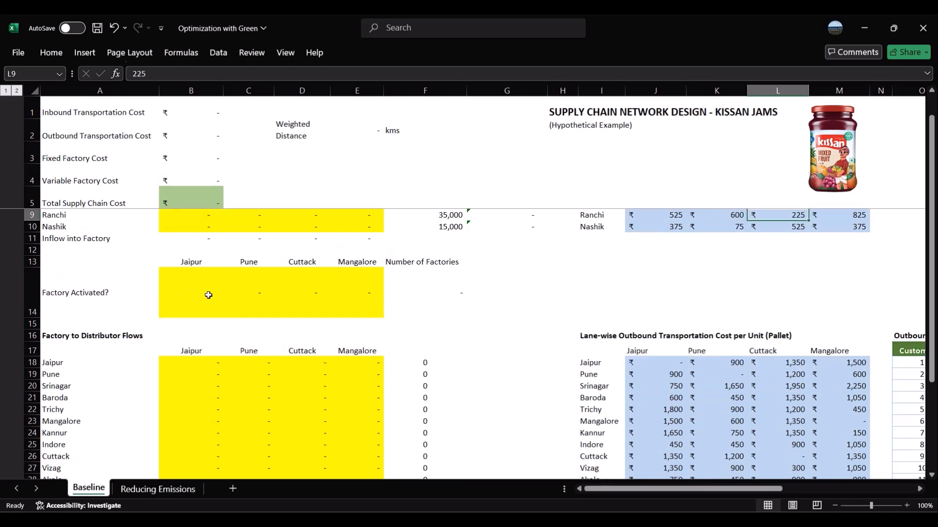
{"action": "scroll", "coordinate": [365, 248], "scroll_direction": "down", "scroll_amount": 2}
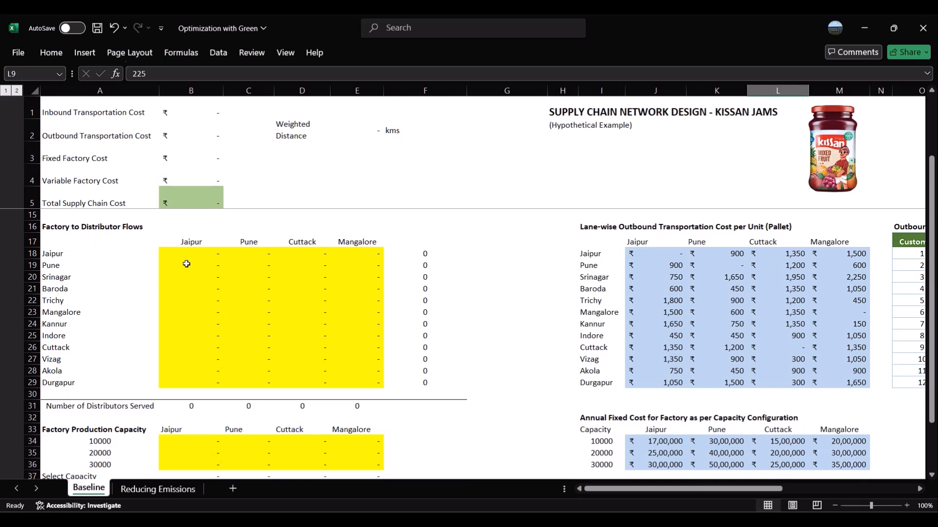
{"action": "left_click_drag", "start_coordinate": [78, 253], "coordinate": [92, 379]}
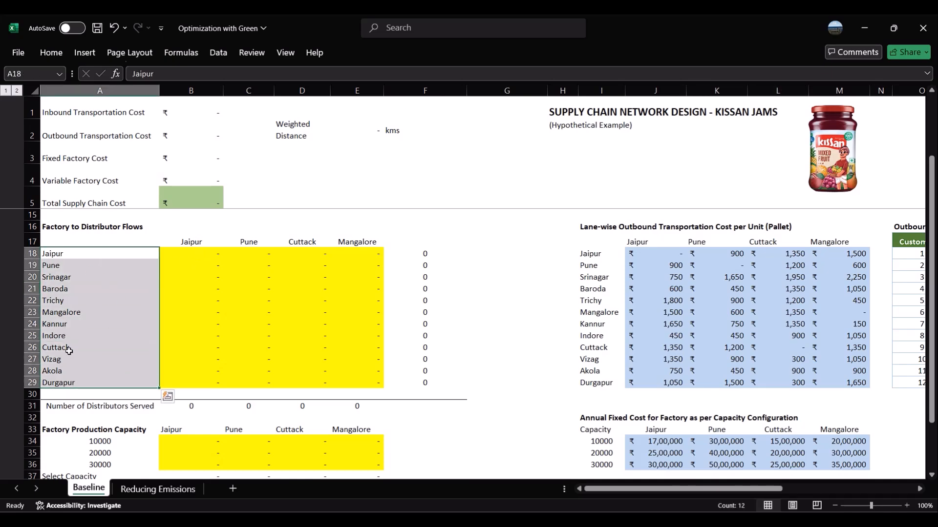
{"action": "left_click", "coordinate": [195, 240]}
{"action": "left_click_drag", "start_coordinate": [237, 241], "coordinate": [359, 242]}
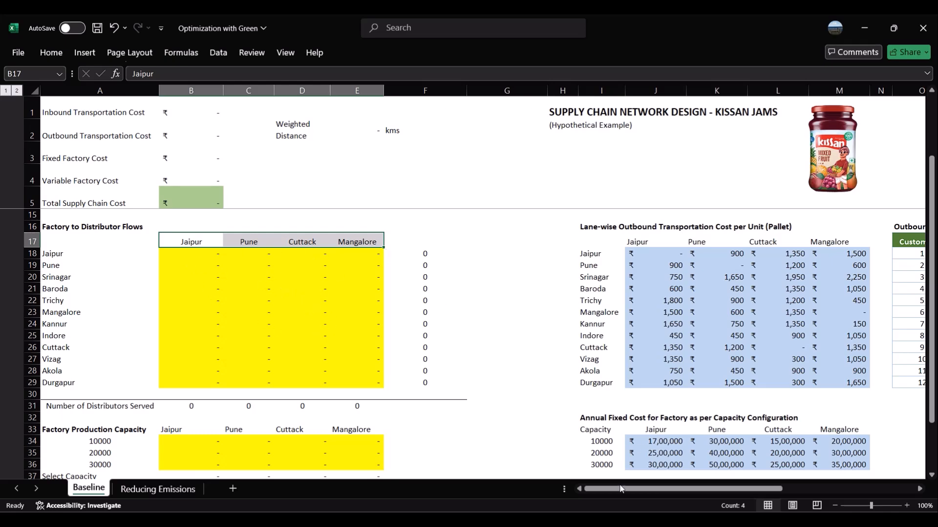
- Compare the distributors' summed Annual Product Demand with the two farms' summed Annual Produce
{"action": "left_click_drag", "start_coordinate": [621, 492], "coordinate": [743, 490]}
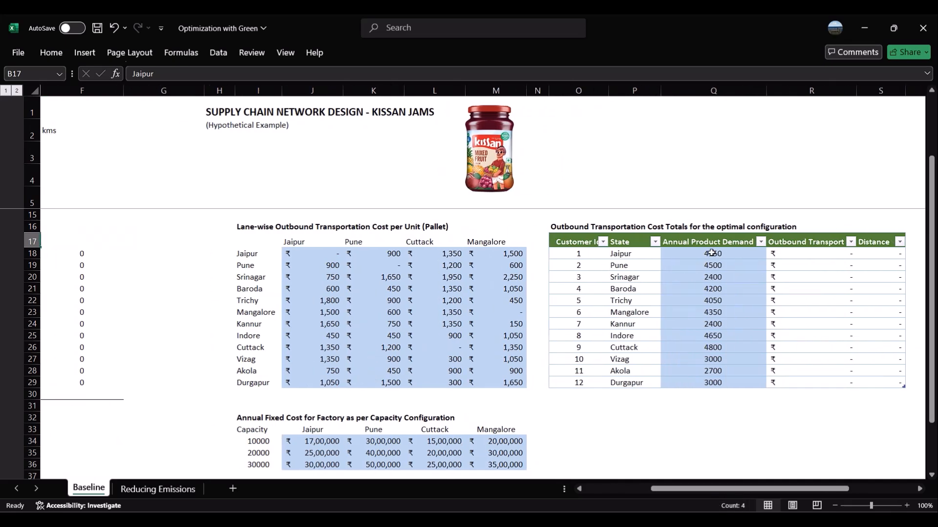
{"action": "left_click_drag", "start_coordinate": [712, 252], "coordinate": [713, 383]}
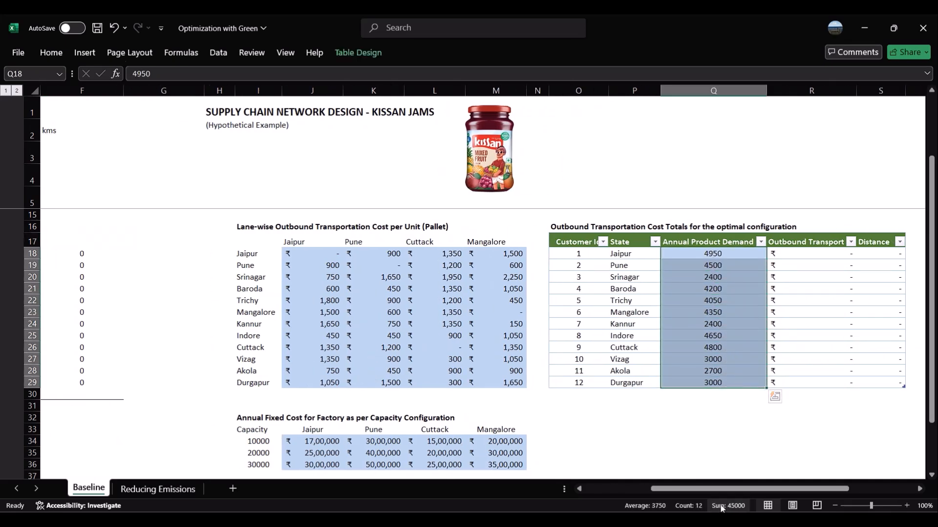
{"action": "scroll", "coordinate": [293, 352], "scroll_direction": "up", "scroll_amount": 3}
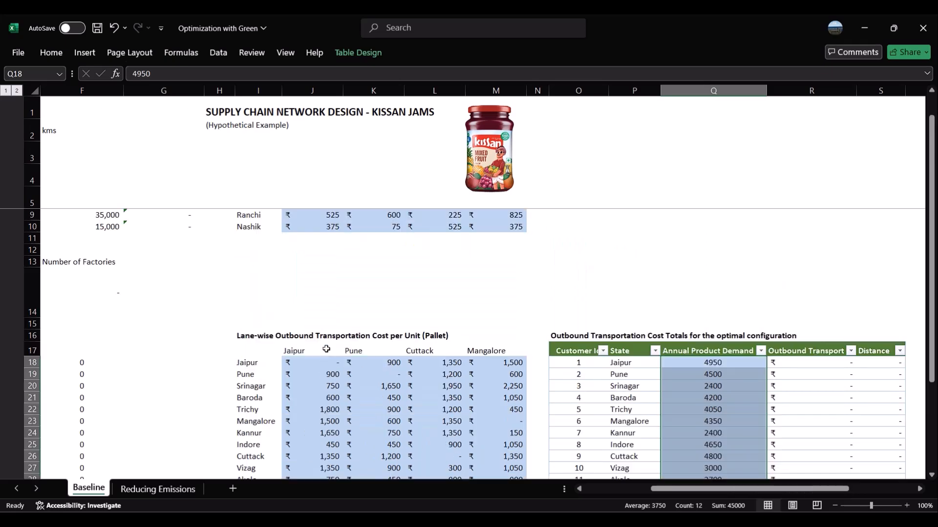
{"action": "left_click_drag", "start_coordinate": [103, 257], "coordinate": [104, 265]}
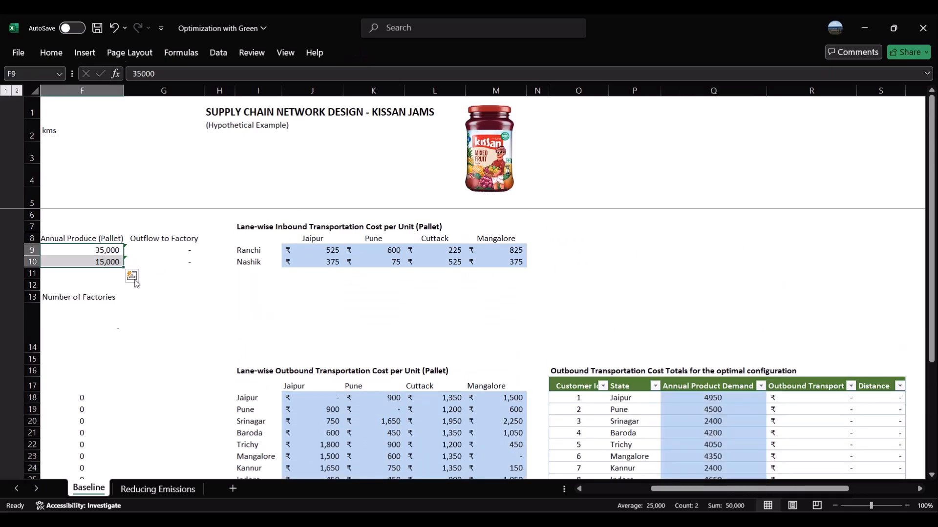
{"action": "scroll", "coordinate": [750, 458], "scroll_direction": "down", "scroll_amount": 3}
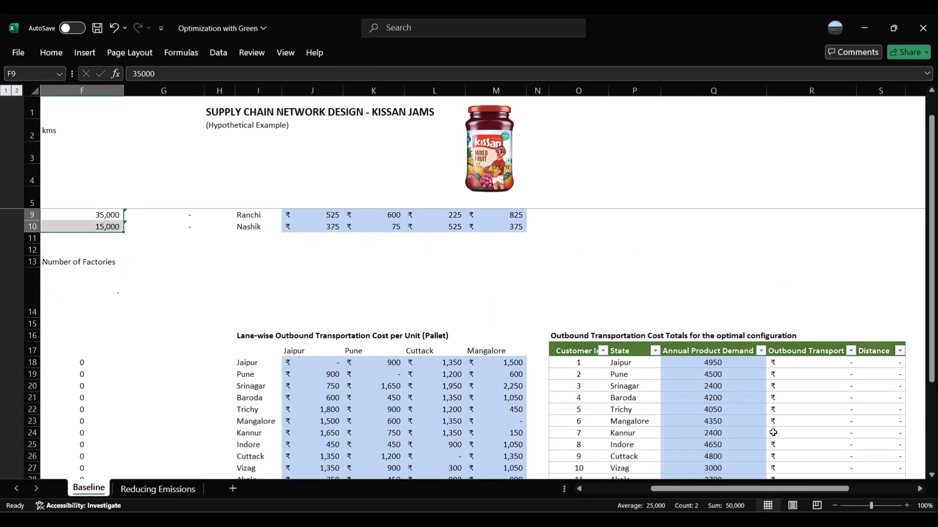
- Review the three Factory Production Capacity options alongside the annual fixed and variable factory cost tables
{"action": "left_click_drag", "start_coordinate": [754, 484], "coordinate": [688, 488]}
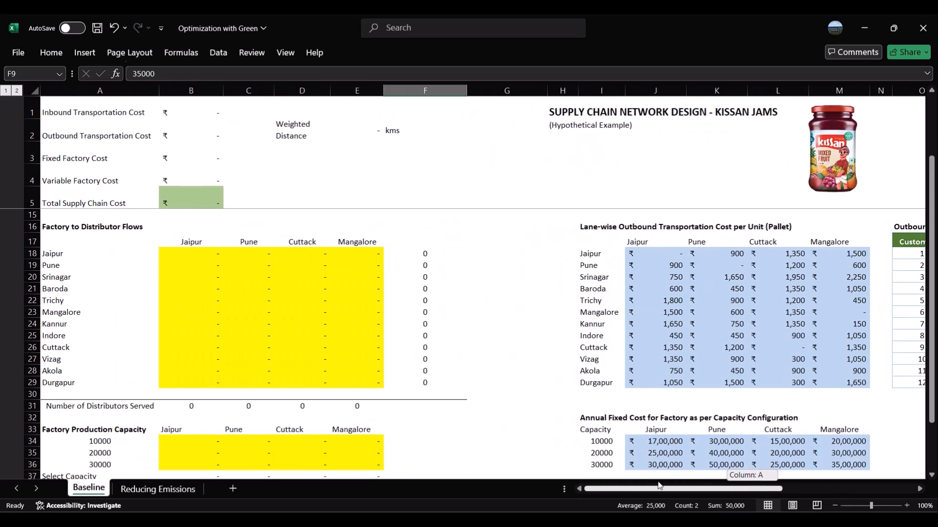
{"action": "scroll", "coordinate": [307, 292], "scroll_direction": "down", "scroll_amount": 2}
{"action": "scroll", "coordinate": [185, 270], "scroll_direction": "down", "scroll_amount": 1}
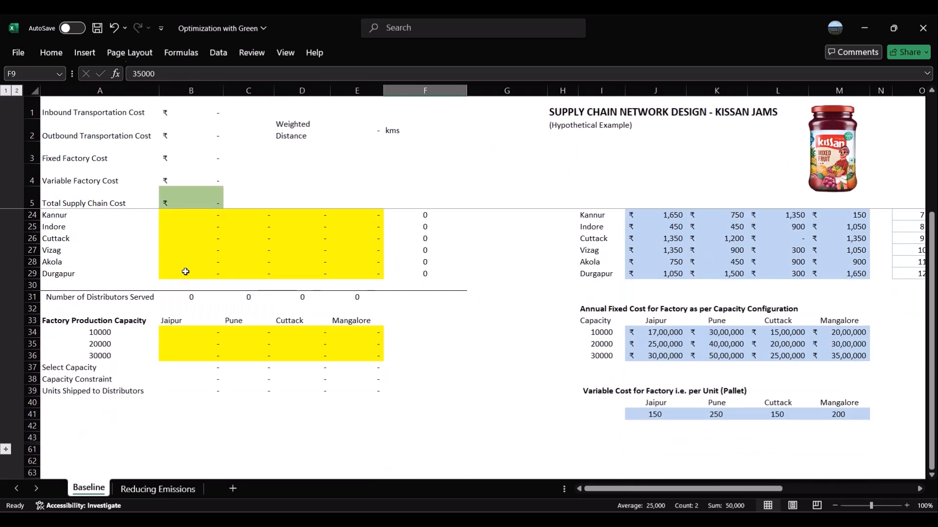
{"action": "left_click_drag", "start_coordinate": [91, 333], "coordinate": [90, 356]}
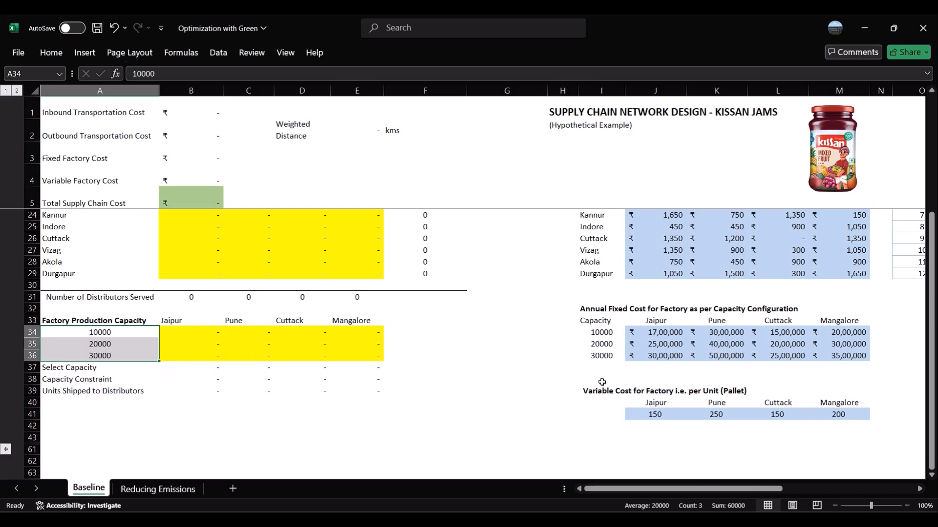
{"action": "mouse_move", "coordinate": [765, 489]}
{"action": "left_mouse_down"}
{"action": "mouse_move", "coordinate": [774, 489]}
{"action": "mouse_move", "coordinate": [764, 489]}
{"action": "left_mouse_up"}
{"action": "left_click_drag", "start_coordinate": [779, 489], "coordinate": [676, 478]}
- Inspect the formulas behind Inbound and Outbound Transportation Cost and the flow, lane cost and Outbound Transport ranges they reference
{"action": "scroll", "coordinate": [282, 301], "scroll_direction": "up", "scroll_amount": 5}
{"action": "scroll", "coordinate": [282, 301], "scroll_direction": "up", "scroll_amount": 1}
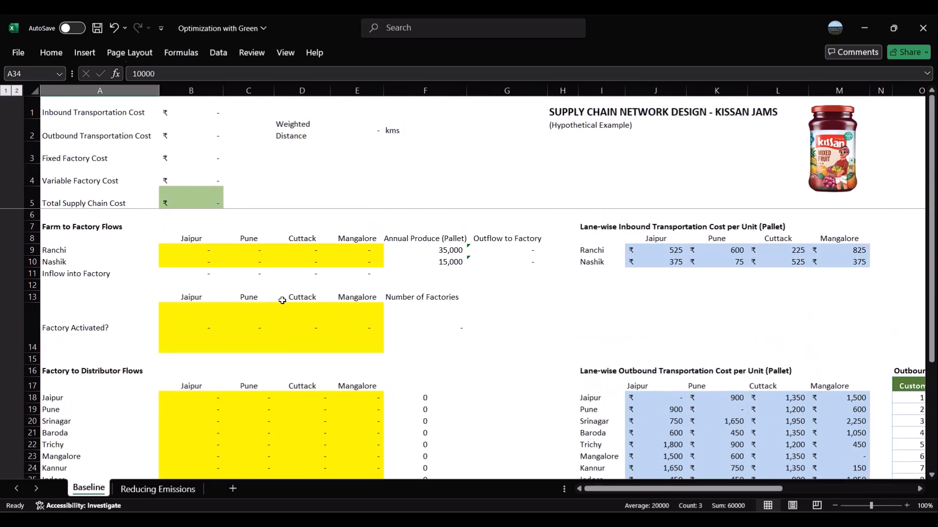
{"action": "double_click", "coordinate": [180, 120]}
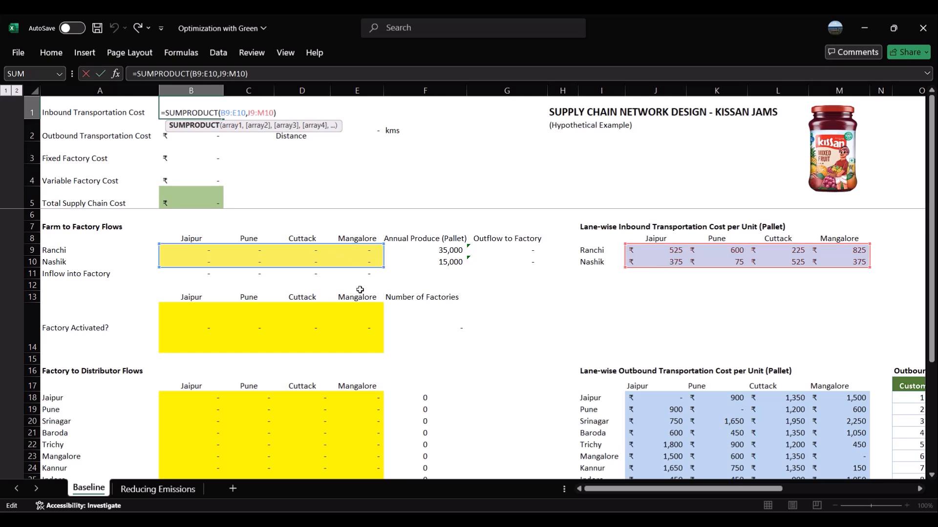
{"action": "key", "text": "Escape"}
{"action": "double_click", "coordinate": [193, 137]}
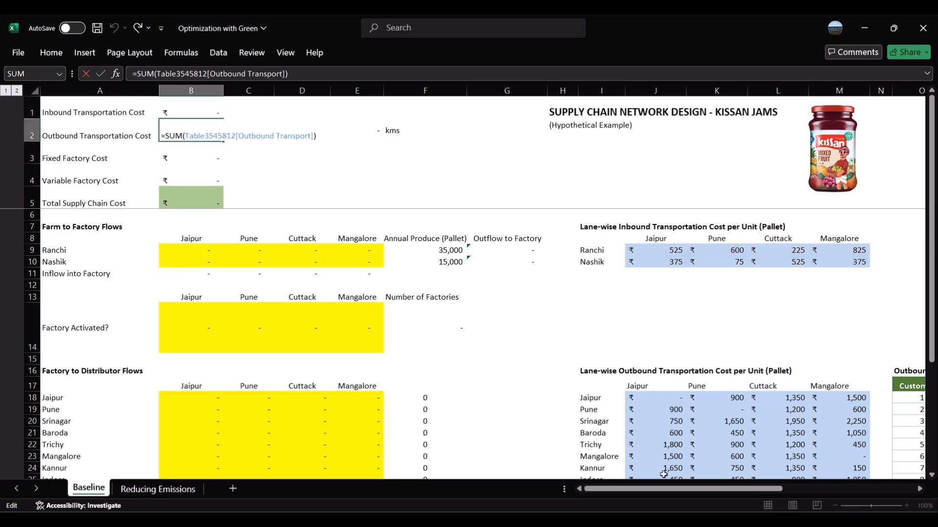
{"action": "left_click_drag", "start_coordinate": [667, 489], "coordinate": [747, 493]}
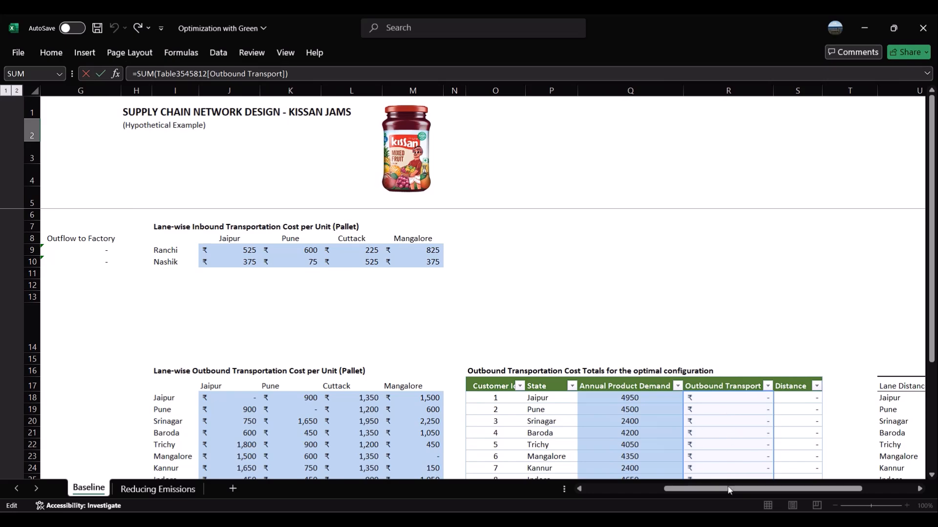
{"action": "scroll", "coordinate": [632, 357], "scroll_direction": "down", "scroll_amount": 2}
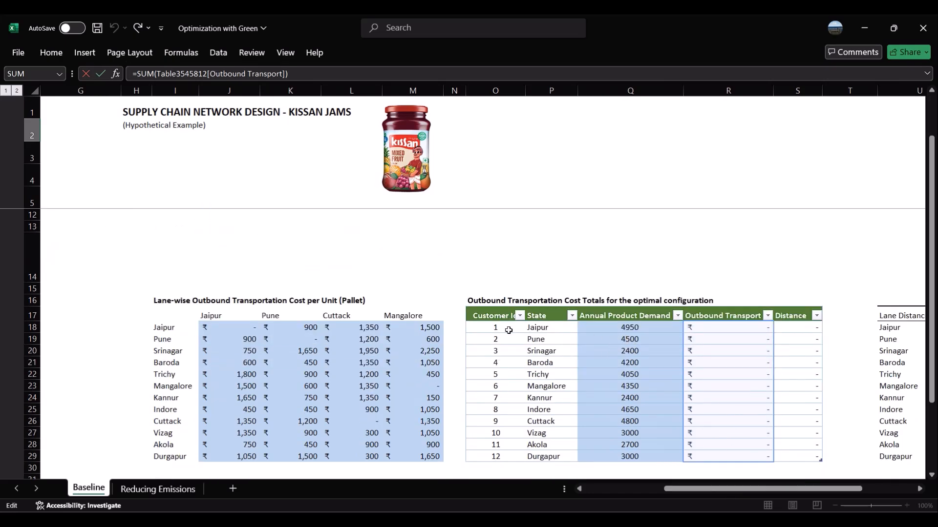
{"action": "left_click_drag", "start_coordinate": [690, 494], "coordinate": [588, 493]}
{"action": "key", "text": "Escape"}
- Inspect the Fixed Factory Cost formula and the capacity selection and annual fixed cost ranges it references
{"action": "double_click", "coordinate": [208, 158]}
{"action": "scroll", "coordinate": [431, 337], "scroll_direction": "down", "scroll_amount": 7}
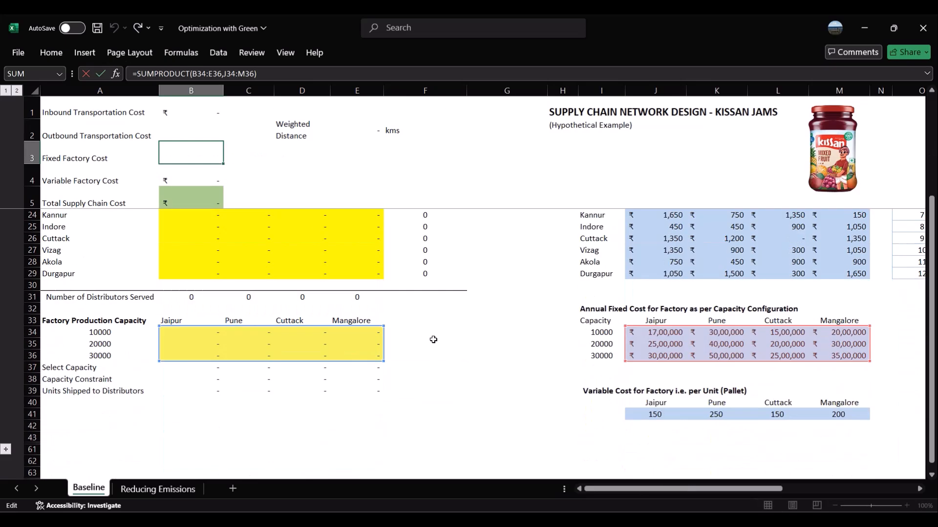
{"action": "scroll", "coordinate": [445, 350], "scroll_direction": "up", "scroll_amount": 1}
{"action": "scroll", "coordinate": [243, 331], "scroll_direction": "up", "scroll_amount": 1}
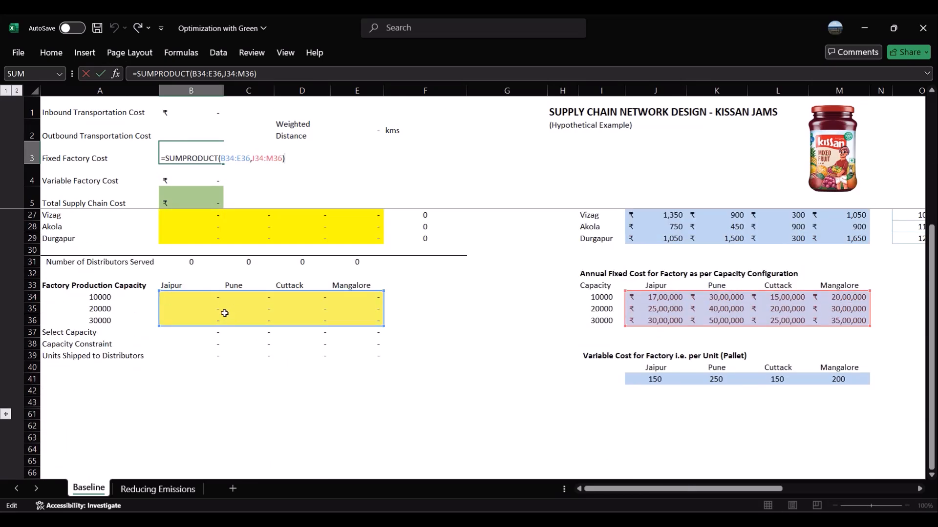
{"action": "scroll", "coordinate": [205, 305], "scroll_direction": "up", "scroll_amount": 7}
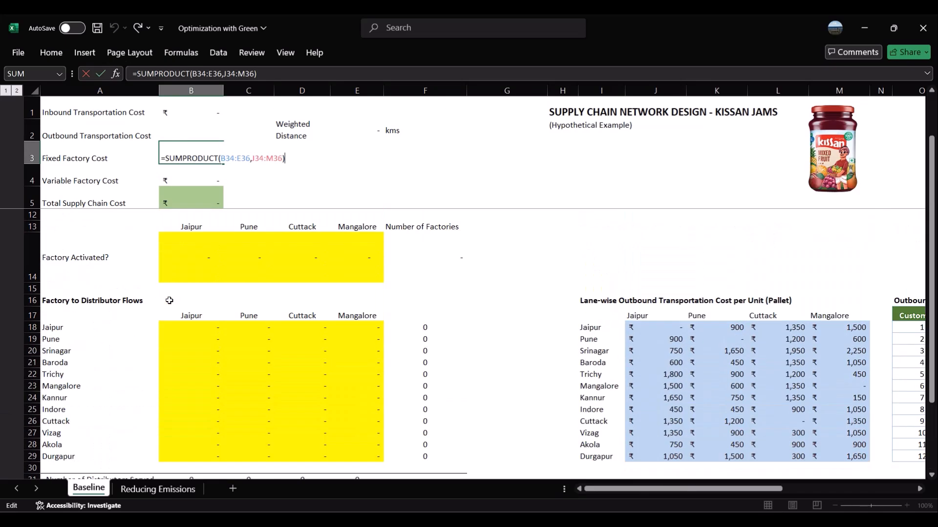
{"action": "key", "text": "Escape"}
- Inspect the Variable Factory Cost formula and the shipped units and per-pallet cost ranges it references
{"action": "double_click", "coordinate": [202, 177]}
{"action": "scroll", "coordinate": [503, 379], "scroll_direction": "down", "scroll_amount": 7}
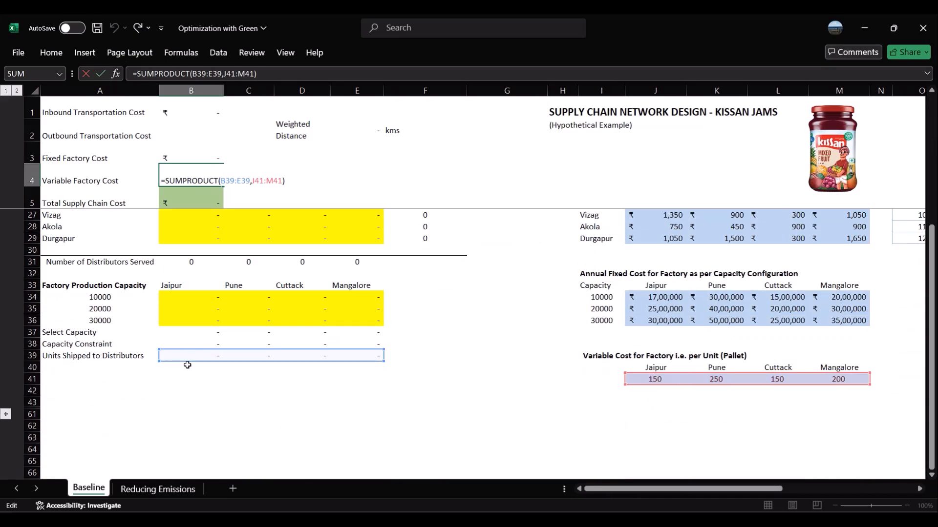
{"action": "scroll", "coordinate": [277, 360], "scroll_direction": "up", "scroll_amount": 5}
{"action": "scroll", "coordinate": [278, 360], "scroll_direction": "up", "scroll_amount": 2}
{"action": "key", "text": "Escape"}
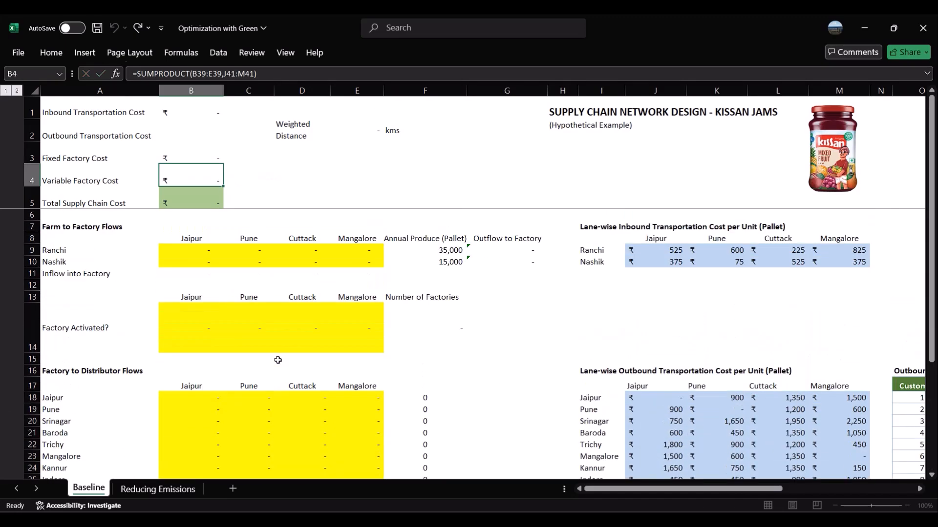
- Check the formula in the Total Supply Chain Cost cell B5 without changing it
{"action": "left_click", "coordinate": [202, 203]}
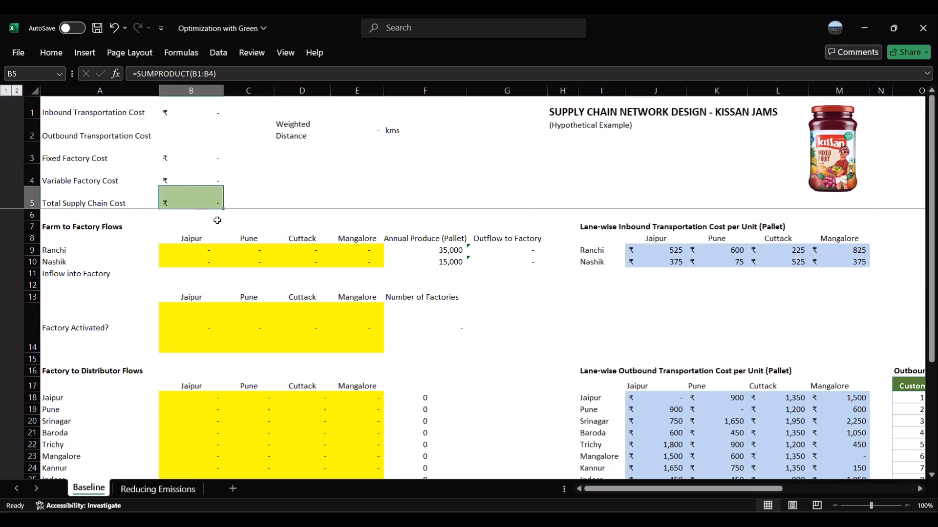
{"action": "double_click", "coordinate": [202, 203]}
{"action": "key", "text": "Escape"}
- Open Solver on the Baseline sheet and review its objective, changing variable cells and constraints against the model's decision cells
{"action": "left_click", "coordinate": [219, 52]}
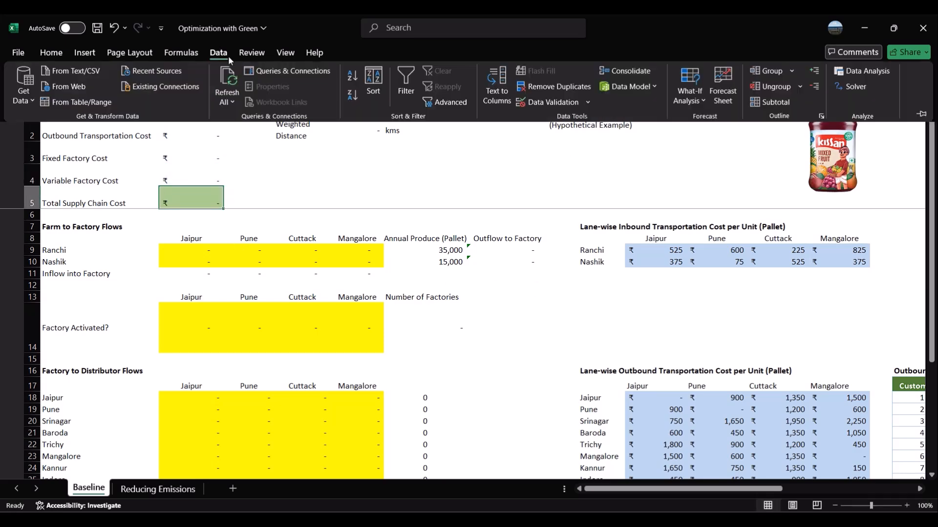
{"action": "left_click", "coordinate": [847, 88]}
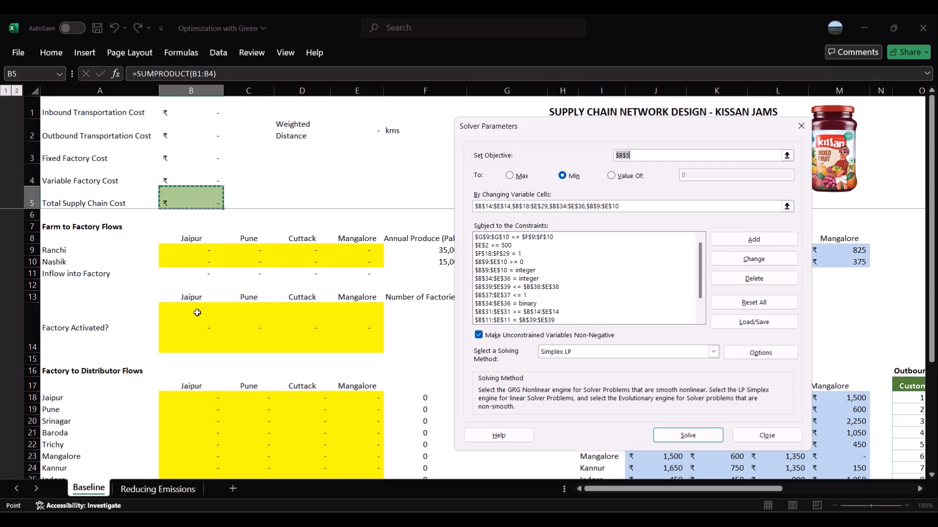
{"action": "scroll", "coordinate": [180, 408], "scroll_direction": "down", "scroll_amount": 2}
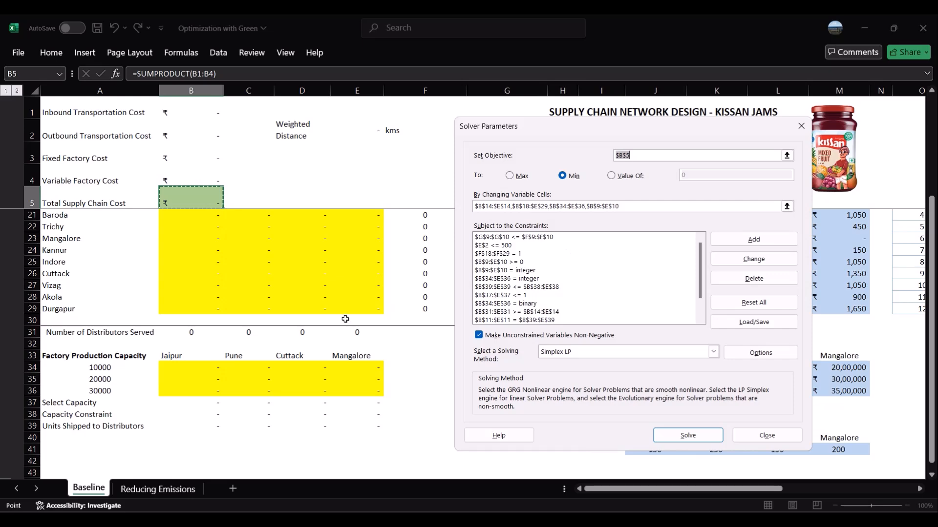
{"action": "scroll", "coordinate": [345, 319], "scroll_direction": "up", "scroll_amount": 5}
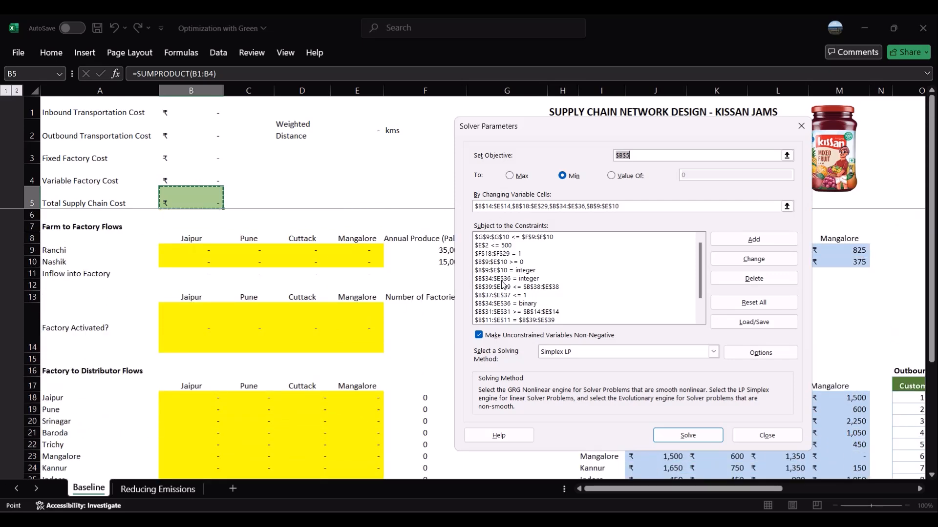
{"action": "scroll", "coordinate": [696, 265], "scroll_direction": "down", "scroll_amount": 1}
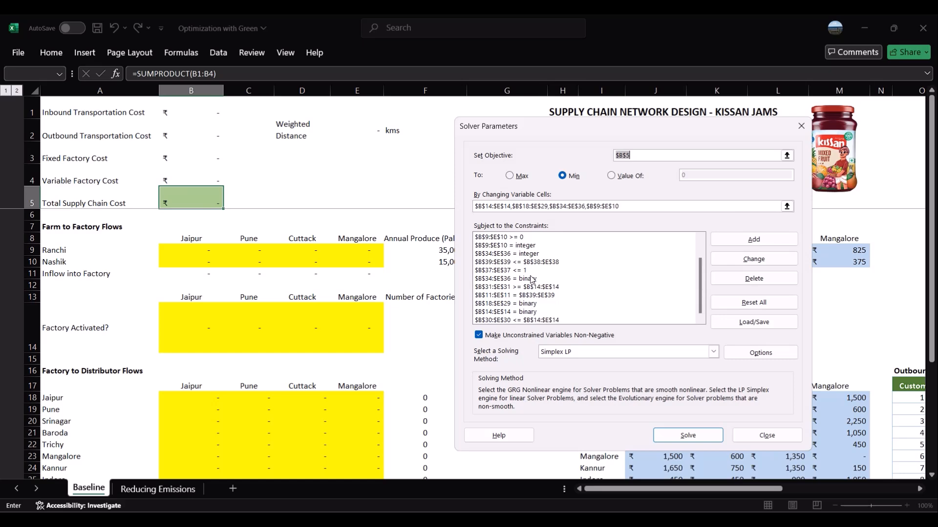
{"action": "scroll", "coordinate": [229, 393], "scroll_direction": "down", "scroll_amount": 2}
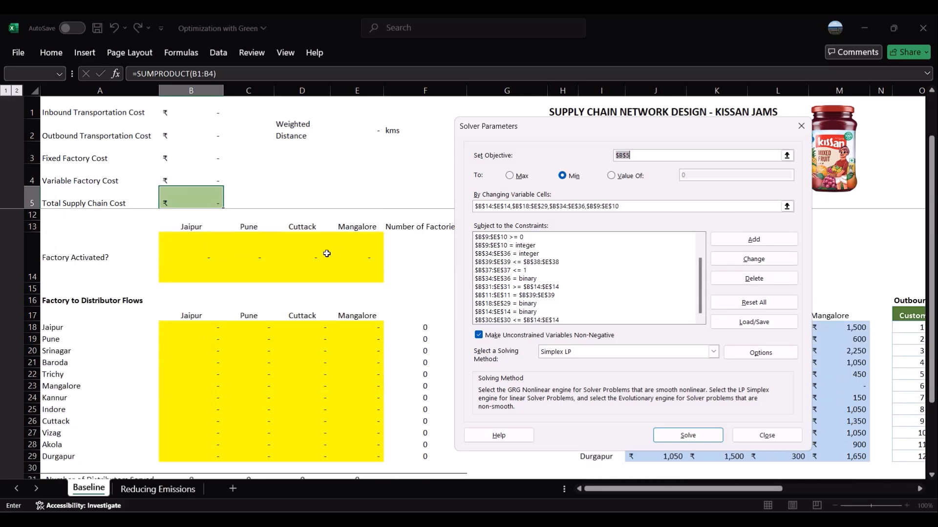
- Compare the Solver constraints with the farm flow, factory activation, distributor and capacity blocks, then close Solver without solving
{"action": "left_click_drag", "start_coordinate": [550, 134], "coordinate": [614, 175]}
{"action": "scroll", "coordinate": [176, 352], "scroll_direction": "down", "scroll_amount": 4}
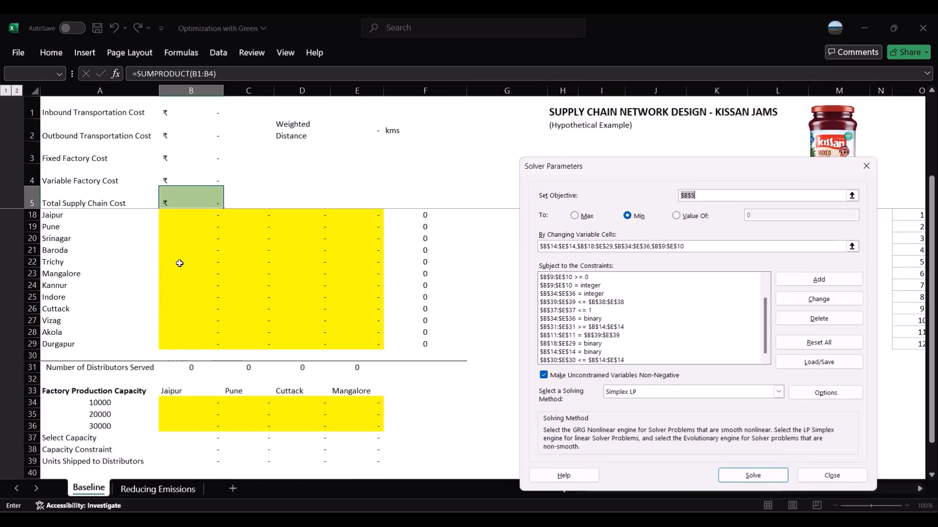
{"action": "scroll", "coordinate": [180, 263], "scroll_direction": "up", "scroll_amount": 3}
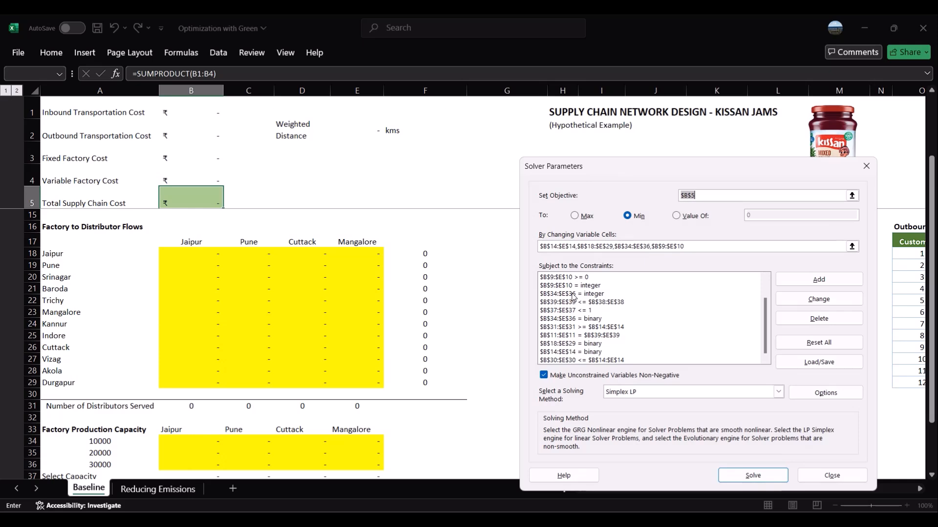
{"action": "scroll", "coordinate": [252, 342], "scroll_direction": "up", "scroll_amount": 3}
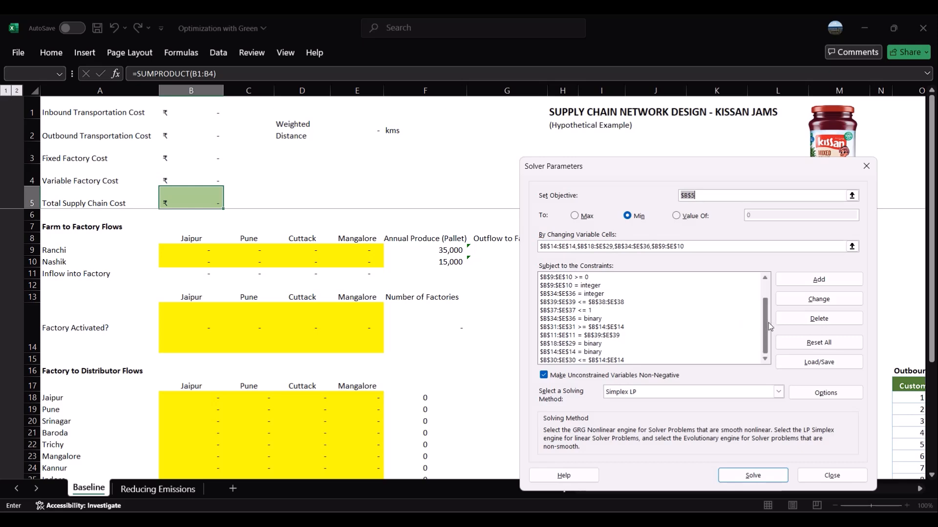
{"action": "left_click_drag", "start_coordinate": [765, 324], "coordinate": [764, 318]}
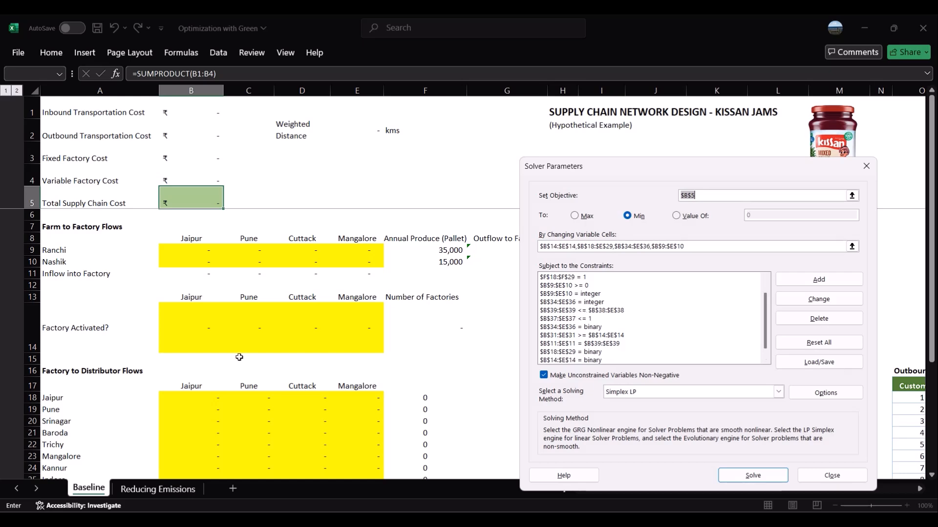
{"action": "scroll", "coordinate": [240, 357], "scroll_direction": "down", "scroll_amount": 5}
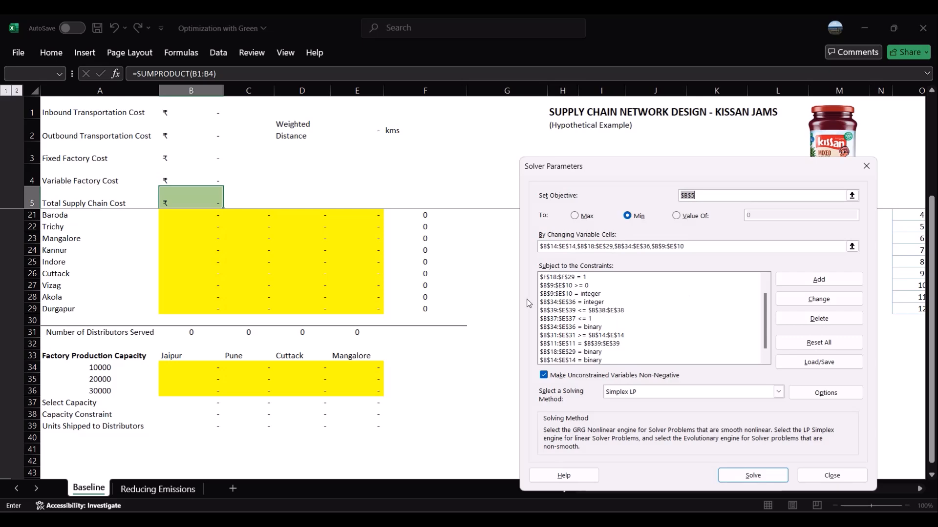
{"action": "scroll", "coordinate": [451, 305], "scroll_direction": "up", "scroll_amount": 5}
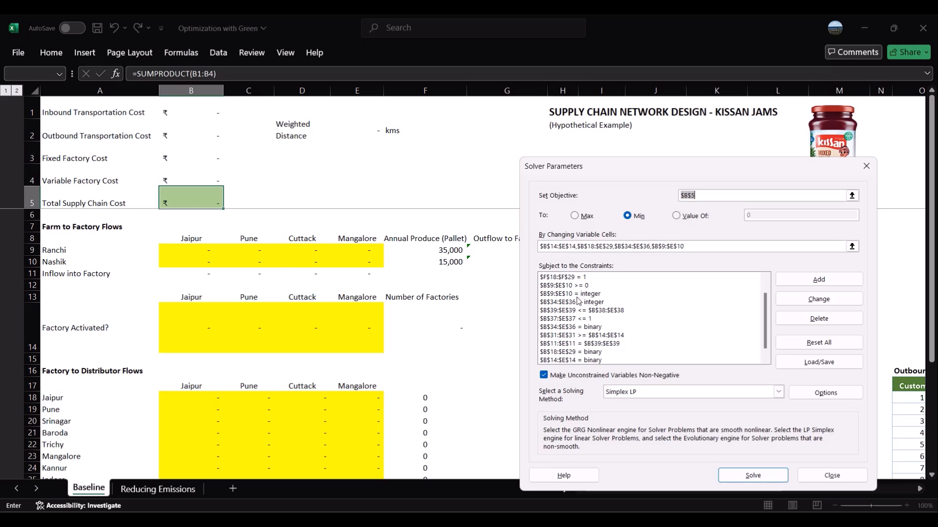
{"action": "scroll", "coordinate": [325, 343], "scroll_direction": "down", "scroll_amount": 2}
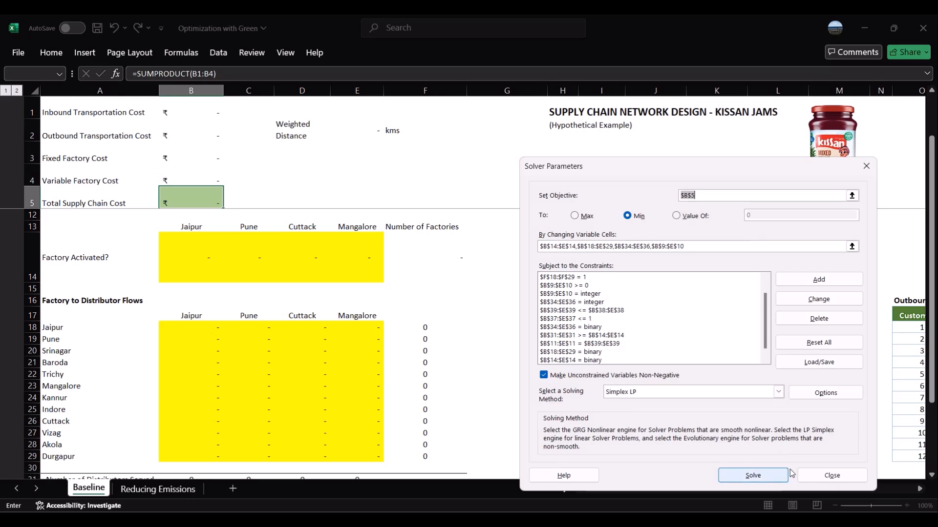
{"action": "left_click", "coordinate": [814, 477]}
- Open the Reducing Emissions sheet and review its transportation, fixed factory, variable factory and total supply chain costs
{"action": "left_click", "coordinate": [158, 489]}
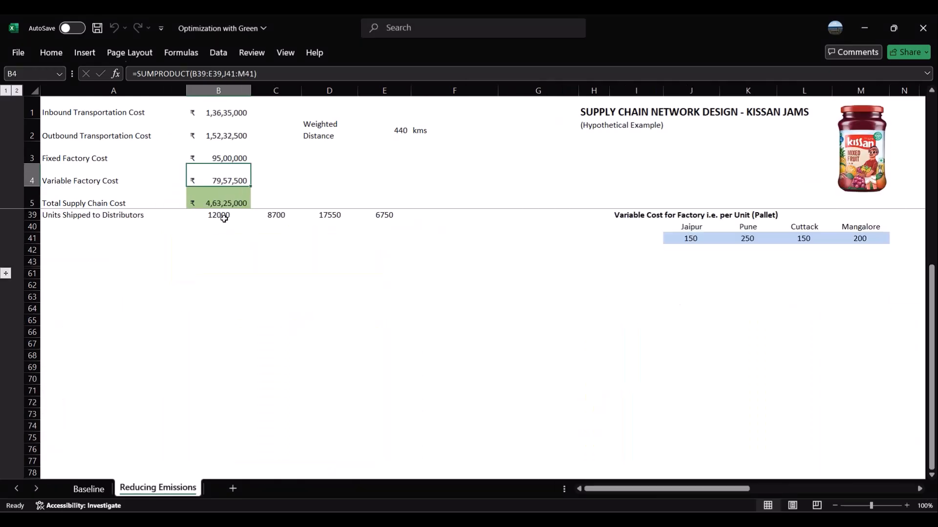
{"action": "left_click", "coordinate": [315, 183]}
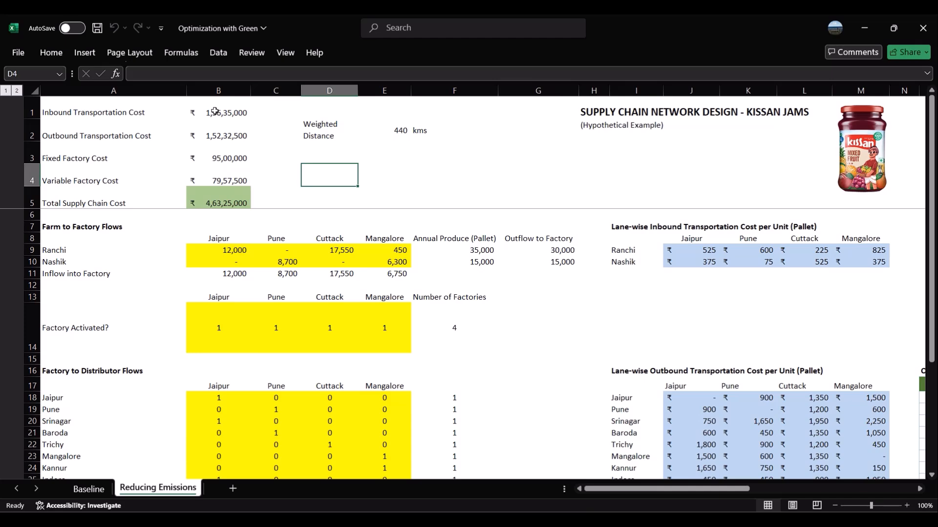
{"action": "left_click_drag", "start_coordinate": [215, 112], "coordinate": [240, 204]}
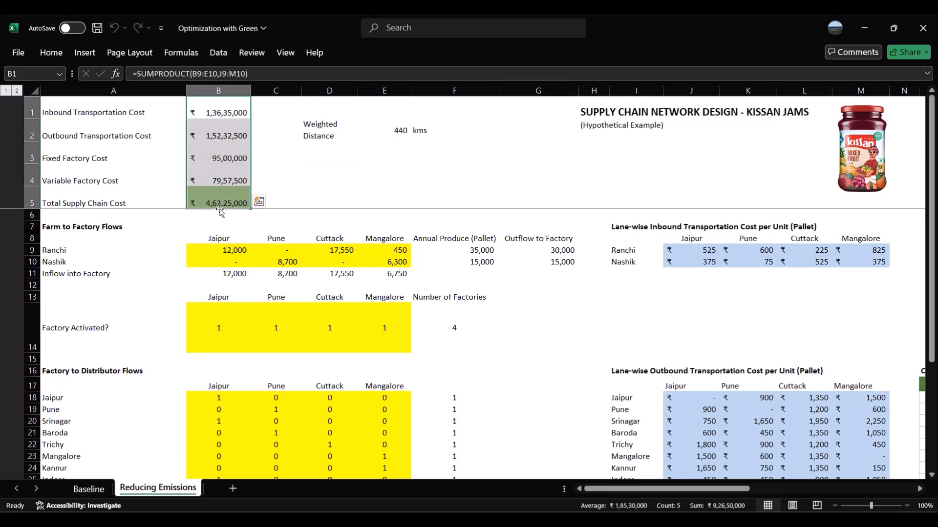
{"action": "left_click_drag", "start_coordinate": [225, 112], "coordinate": [228, 133]}
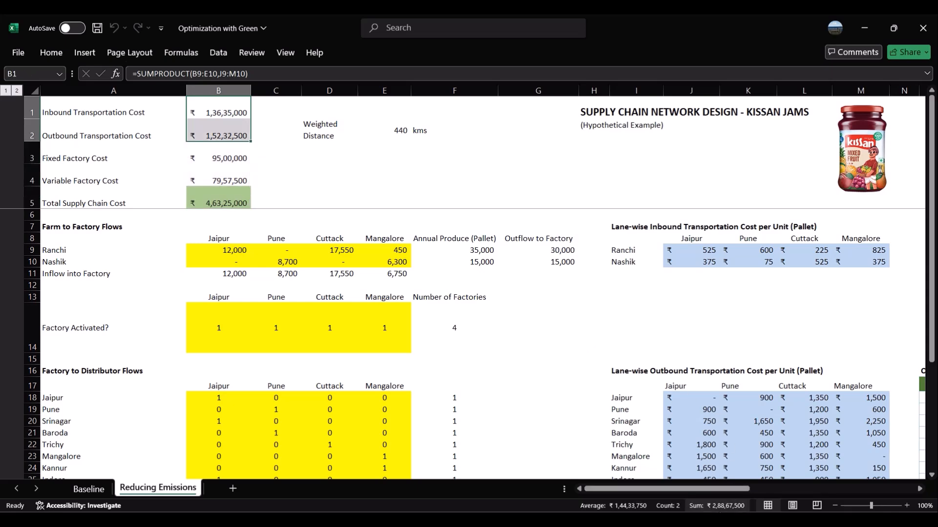
{"action": "left_click", "coordinate": [233, 170]}
{"action": "left_click", "coordinate": [238, 151]}
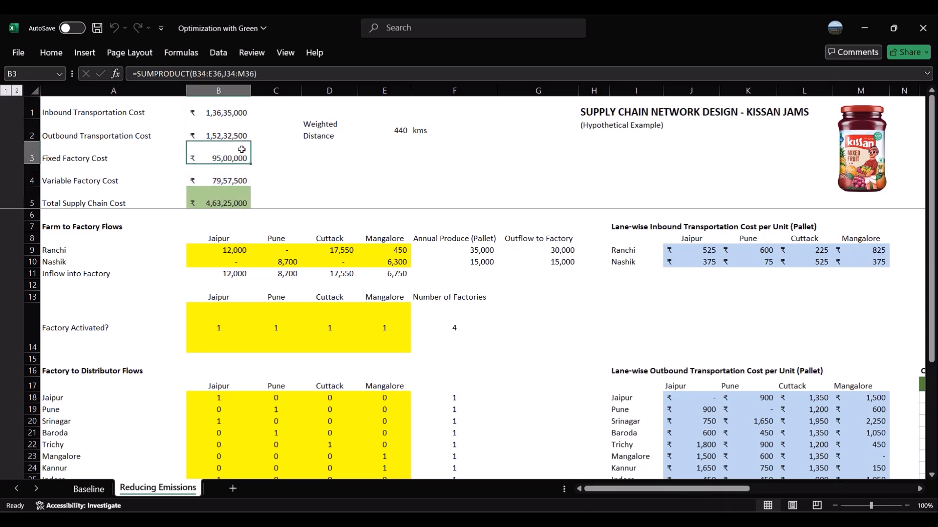
{"action": "left_click", "coordinate": [230, 179]}
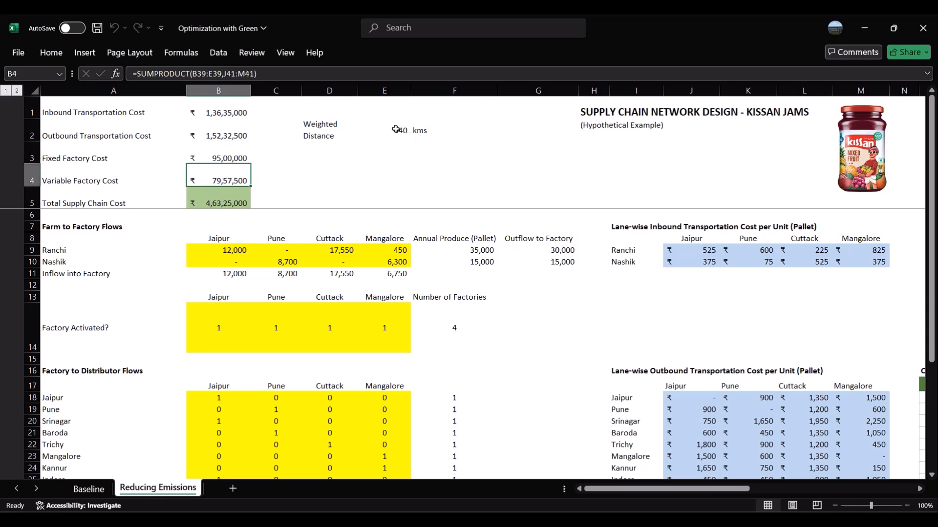
- Examine the Weighted Distance value and the Inbound Transportation Cost cell on the Reducing Emissions sheet
{"action": "left_click_drag", "start_coordinate": [398, 129], "coordinate": [421, 131]}
{"action": "left_click", "coordinate": [442, 153]}
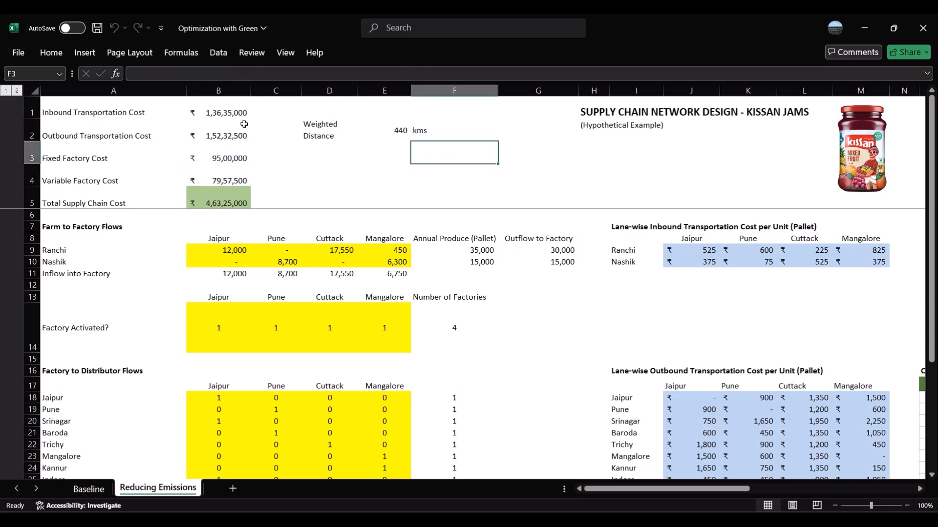
{"action": "left_click", "coordinate": [233, 112]}
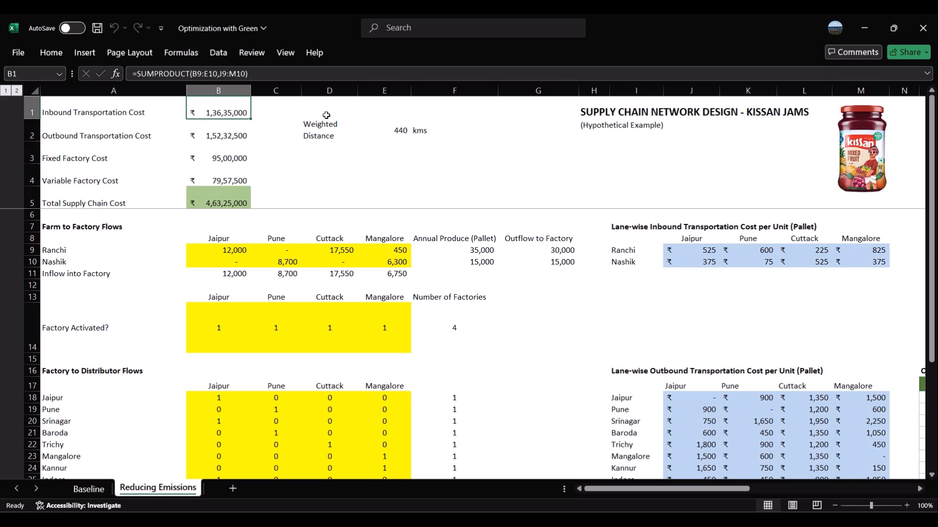
- Compare the Ranchi and Nashik farm-to-factory flows with their annual produce and check the Outflow to Factory formulas
{"action": "left_click", "coordinate": [169, 252]}
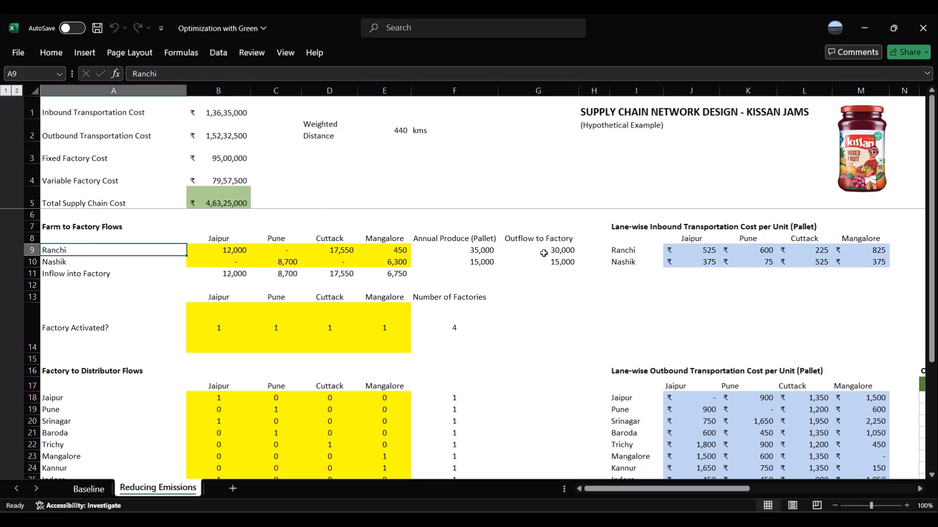
{"action": "left_click_drag", "start_coordinate": [471, 248], "coordinate": [473, 260]}
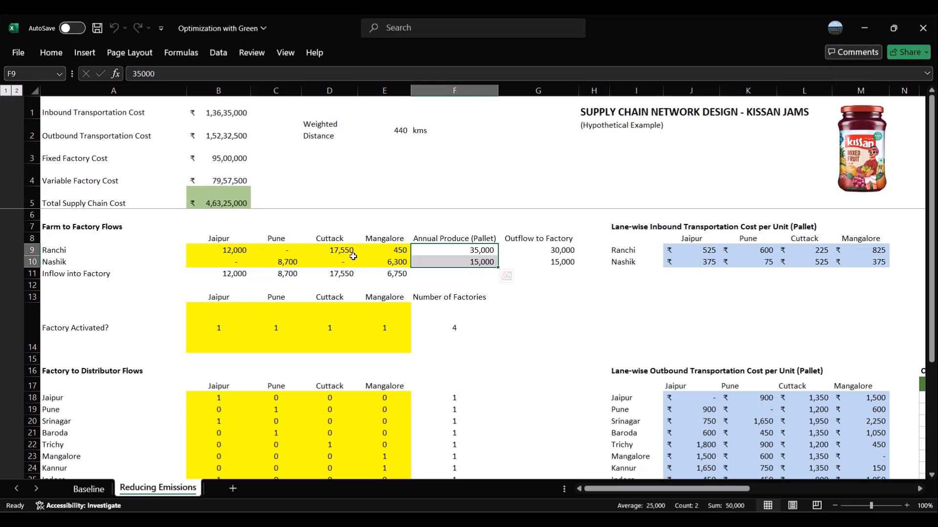
{"action": "left_click_drag", "start_coordinate": [213, 250], "coordinate": [395, 252]}
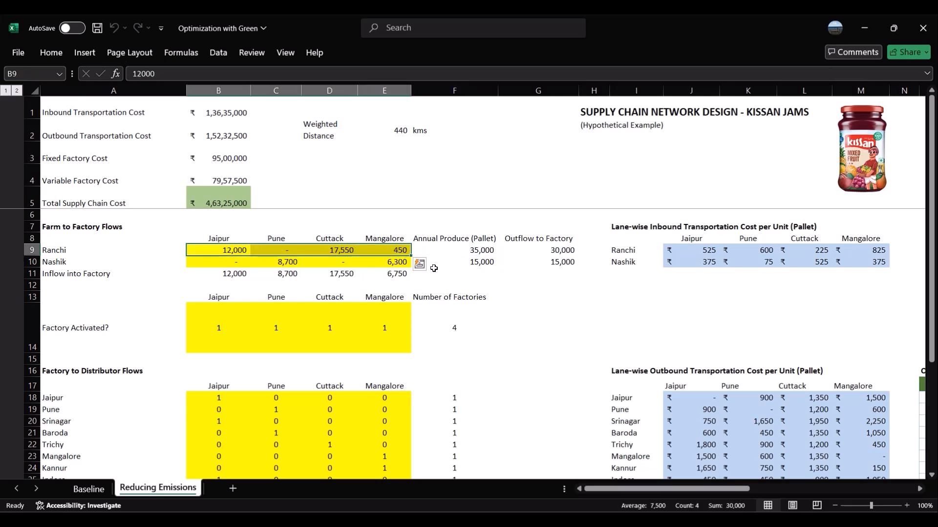
{"action": "left_click", "coordinate": [557, 249]}
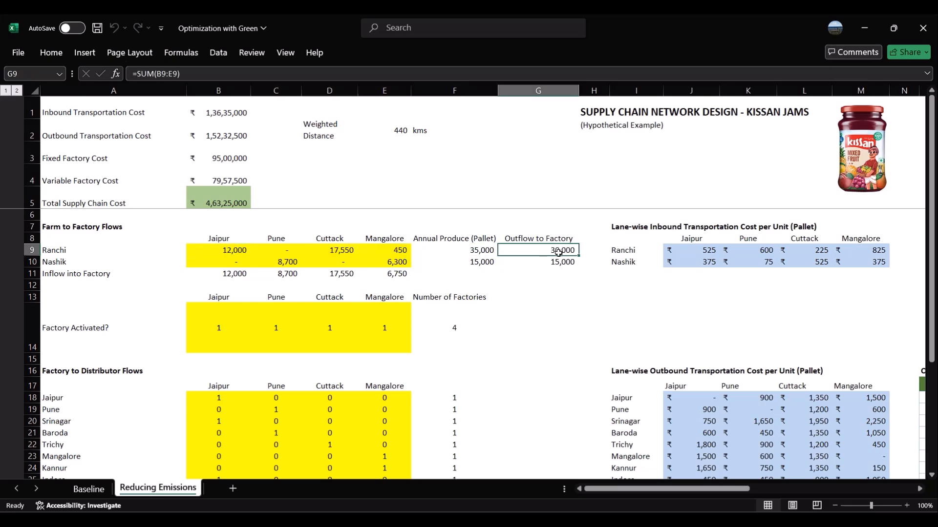
{"action": "left_click_drag", "start_coordinate": [222, 263], "coordinate": [369, 263]}
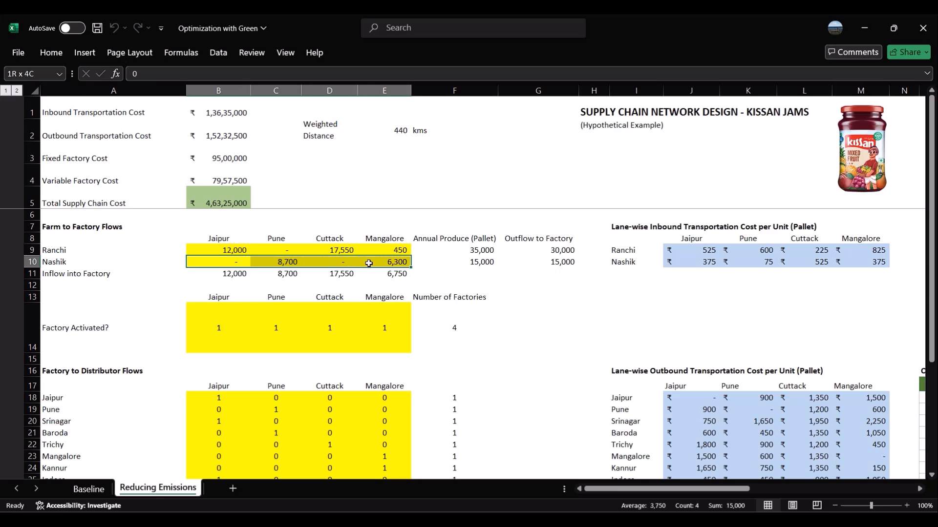
{"action": "left_click", "coordinate": [546, 262]}
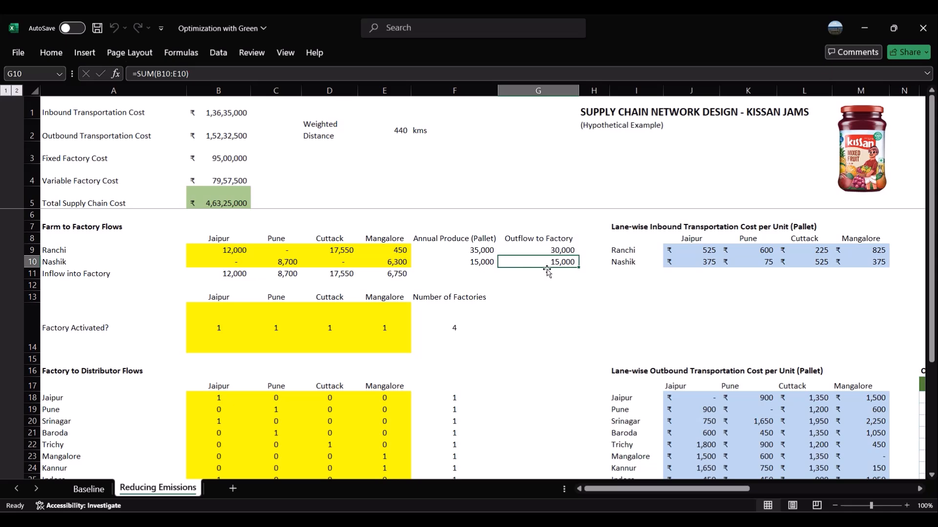
- Review the Factory Activated flags for the four sites and the Number of Factories formula
{"action": "scroll", "coordinate": [276, 326], "scroll_direction": "down", "scroll_amount": 1}
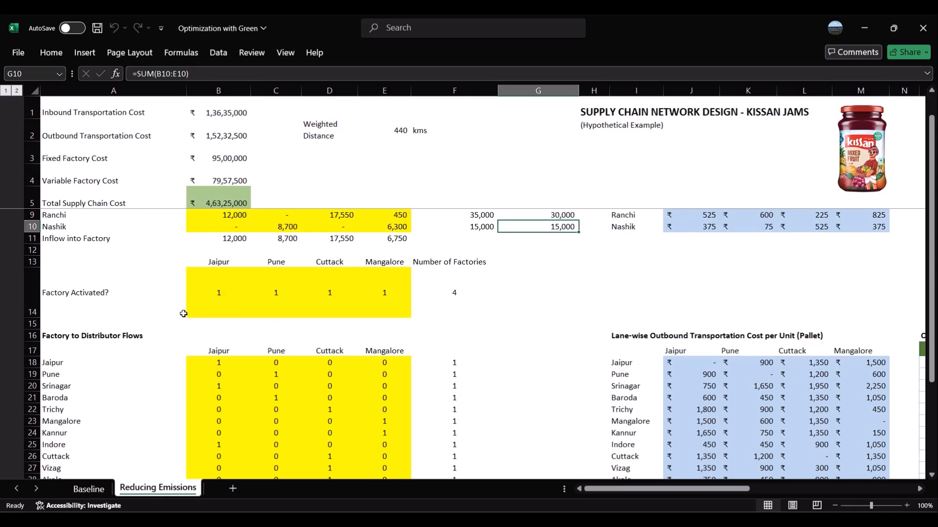
{"action": "left_click", "coordinate": [238, 317]}
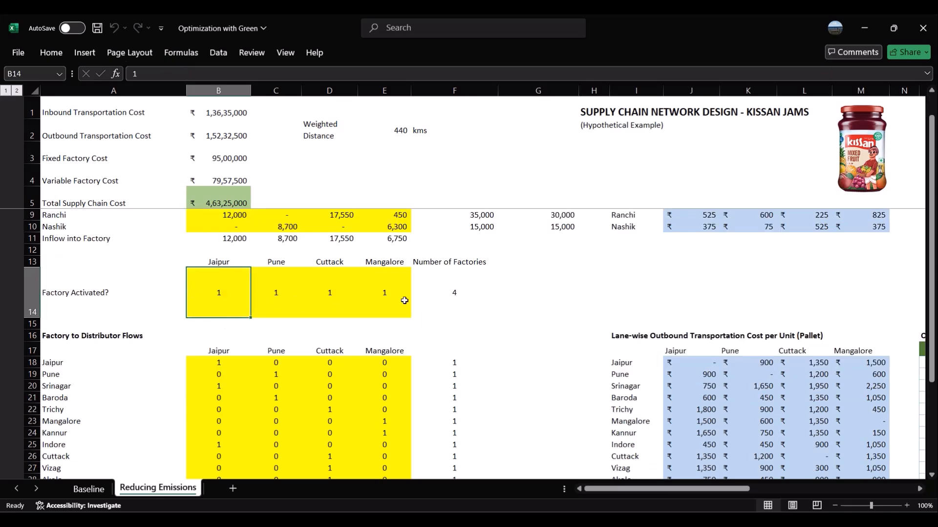
{"action": "left_click", "coordinate": [454, 290]}
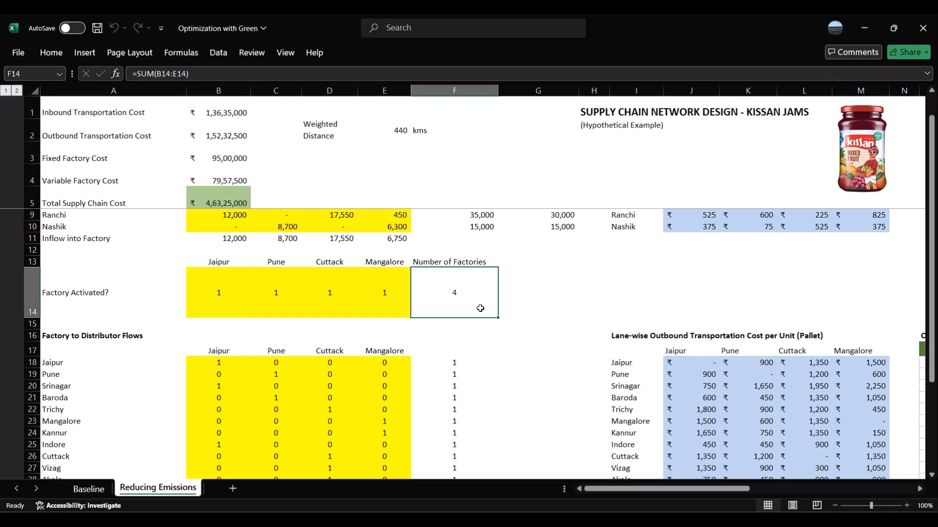
- Examine the Factory to Distributor Flows for Jaipur and Srinagar against the lane-wise outbound transportation cost per pallet
{"action": "scroll", "coordinate": [332, 348], "scroll_direction": "down", "scroll_amount": 2}
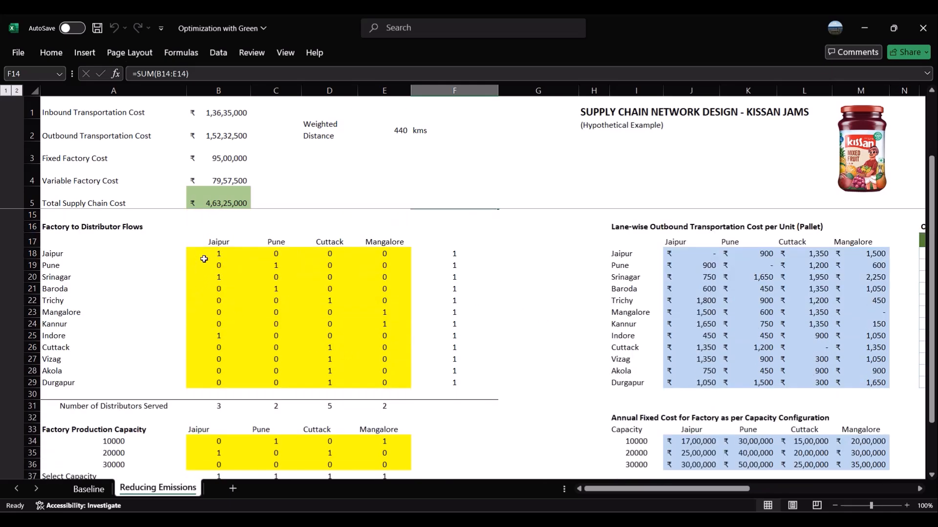
{"action": "left_click", "coordinate": [61, 227]}
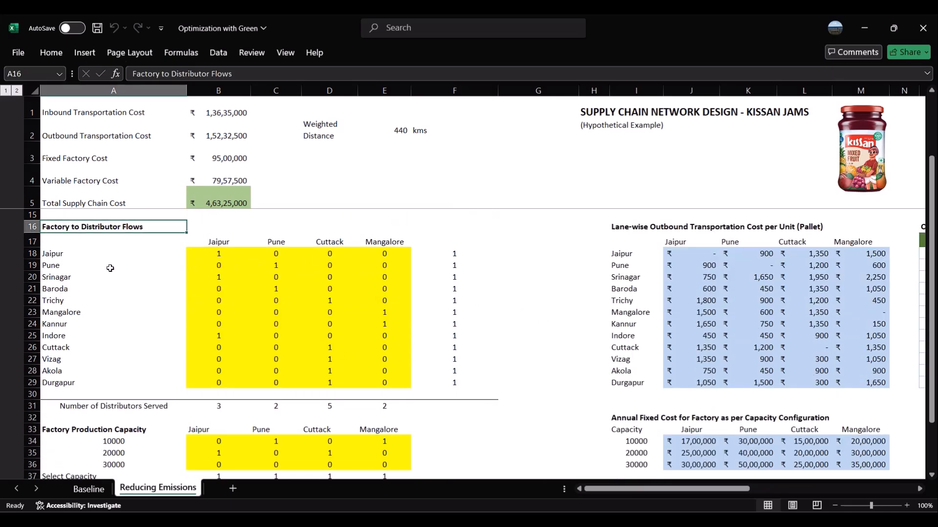
{"action": "left_click", "coordinate": [88, 254]}
{"action": "left_click", "coordinate": [224, 253]}
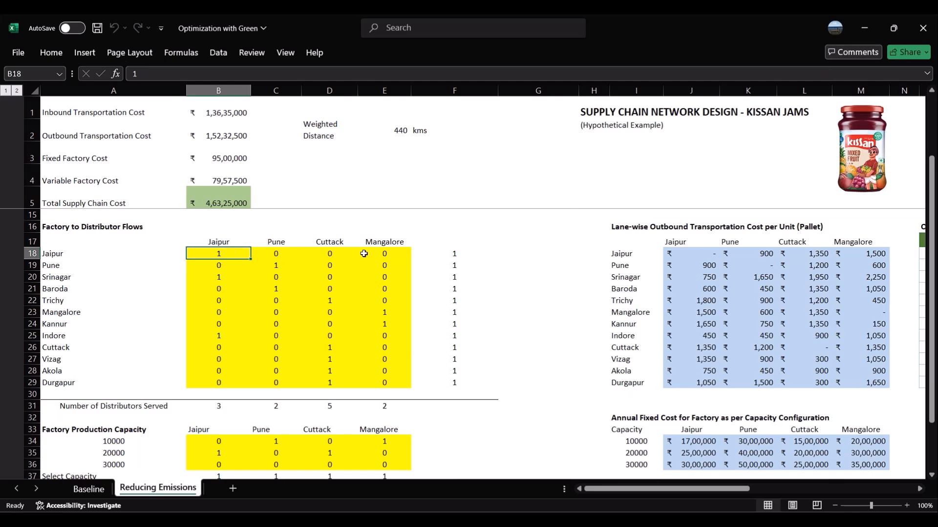
{"action": "left_click", "coordinate": [697, 253]}
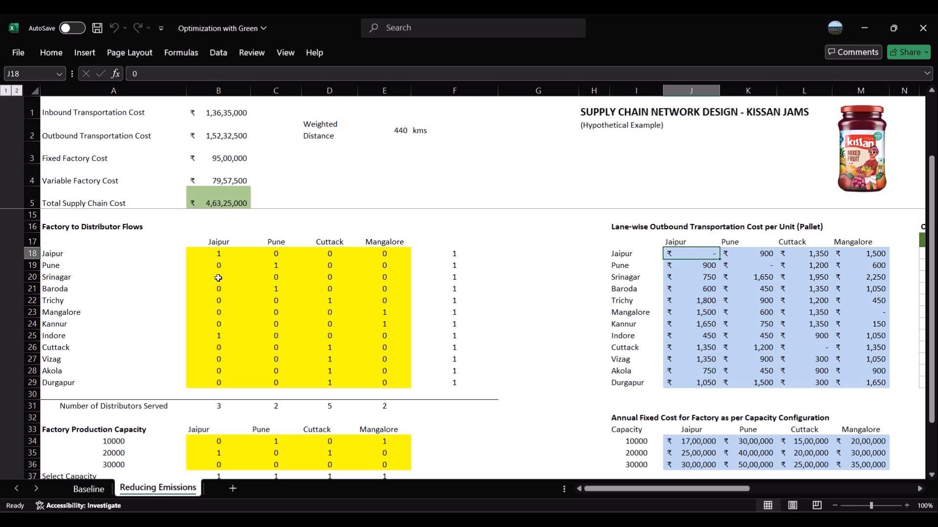
{"action": "left_click", "coordinate": [218, 278]}
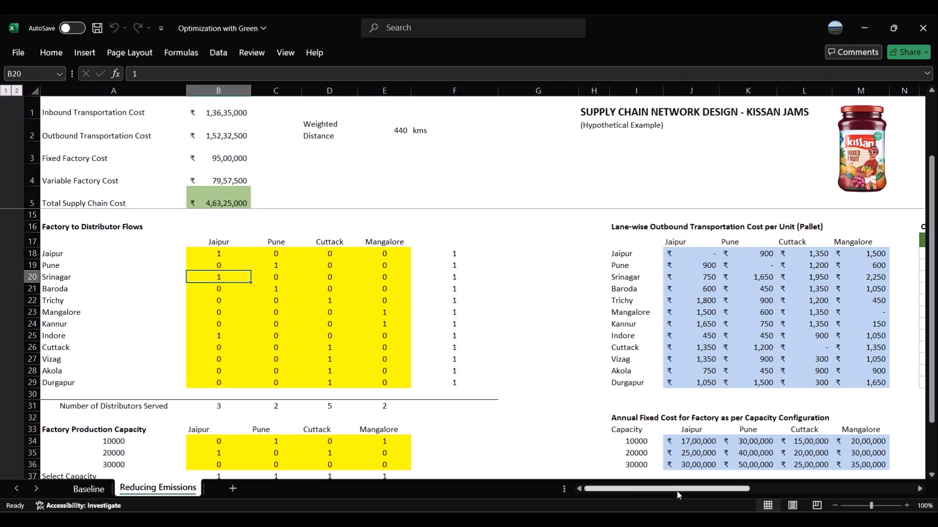
- Inspect the Srinagar outbound transportation cost formula and trace its referenced flow, lane cost and annual demand cells, leaving it unchanged
{"action": "left_click_drag", "start_coordinate": [680, 489], "coordinate": [741, 491]}
{"action": "left_click", "coordinate": [734, 277]}
{"action": "key", "text": "F2"}
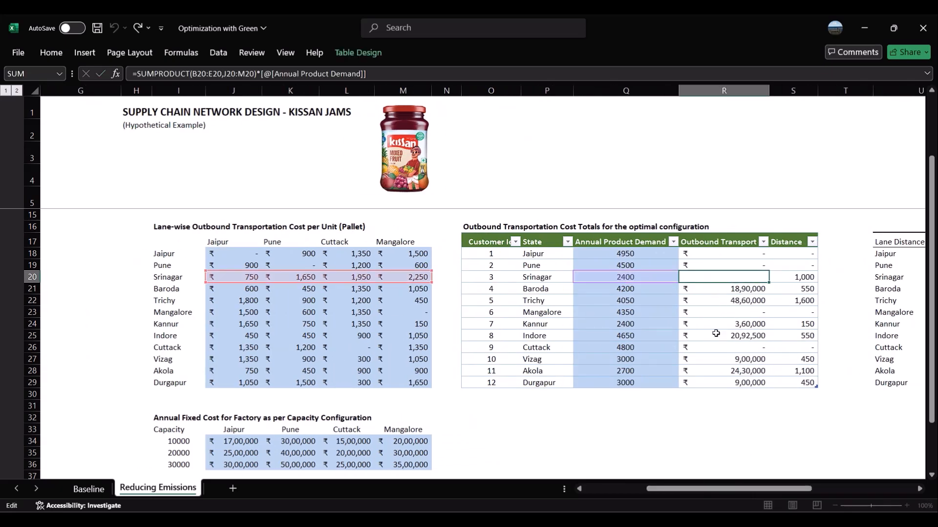
{"action": "key", "text": "Escape"}
{"action": "key", "text": "F2"}
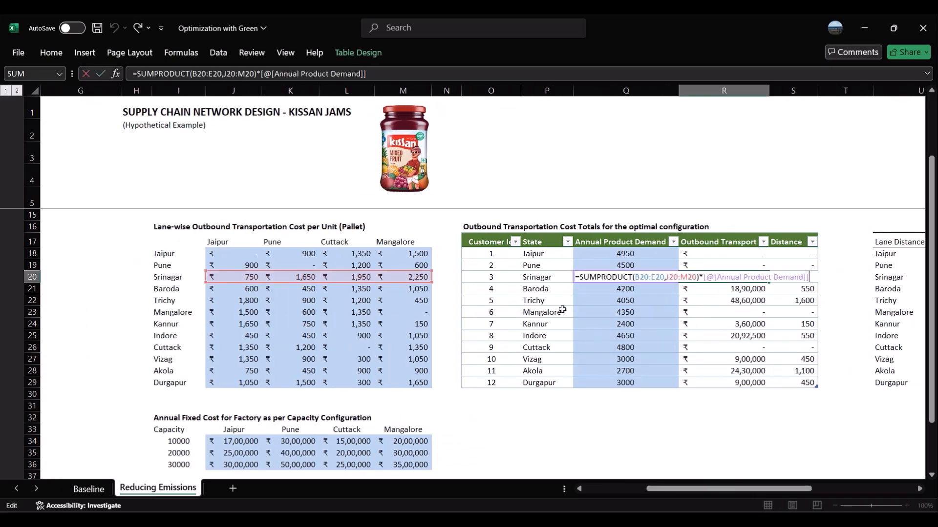
{"action": "left_click_drag", "start_coordinate": [701, 490], "coordinate": [644, 491]}
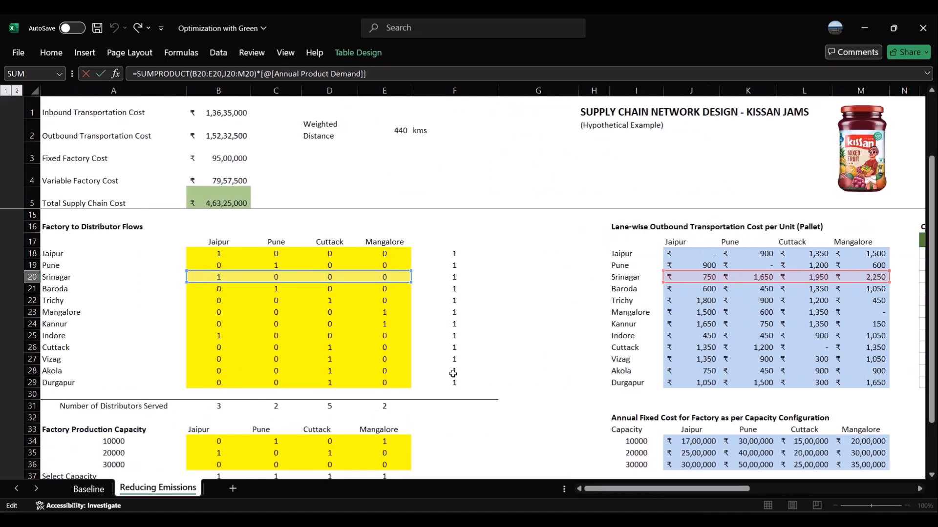
{"action": "left_click_drag", "start_coordinate": [645, 490], "coordinate": [707, 490]}
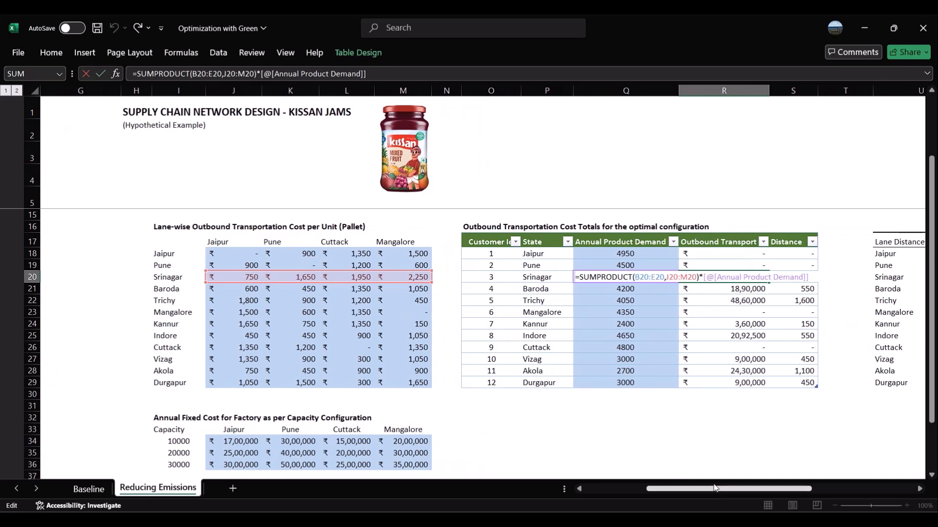
{"action": "key", "text": "ctrl+Return"}
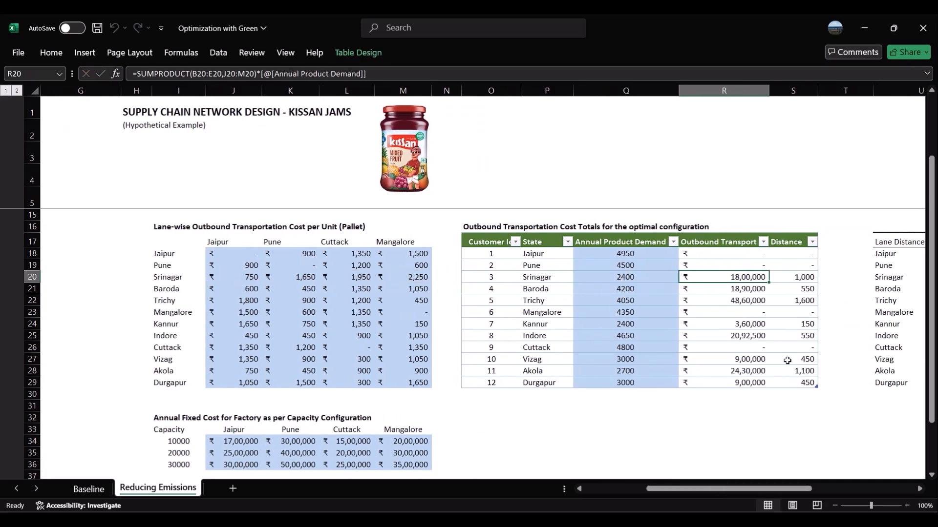
- Review which Factory Production Capacity level is selected for Pune, Mangalore, Jaipur and Cuttack
{"action": "left_click_drag", "start_coordinate": [749, 488], "coordinate": [687, 488]}
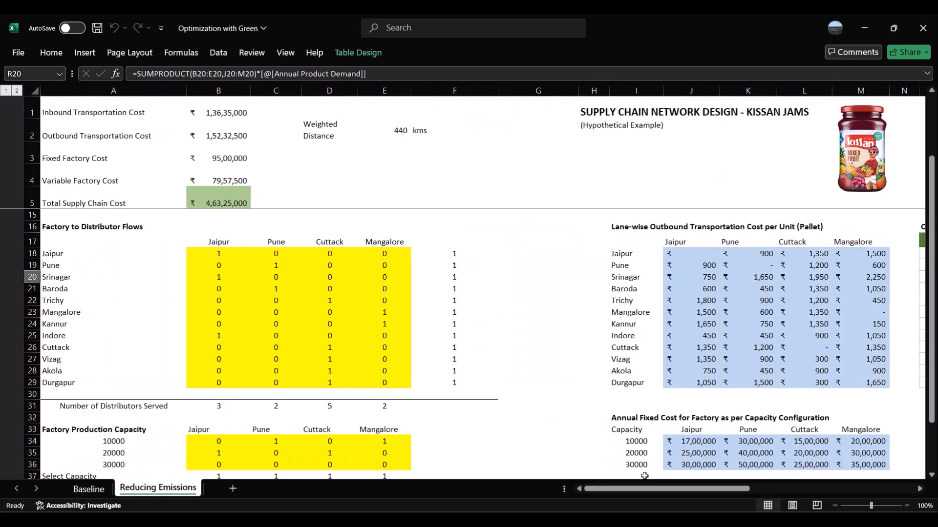
{"action": "scroll", "coordinate": [361, 295], "scroll_direction": "down", "scroll_amount": 2}
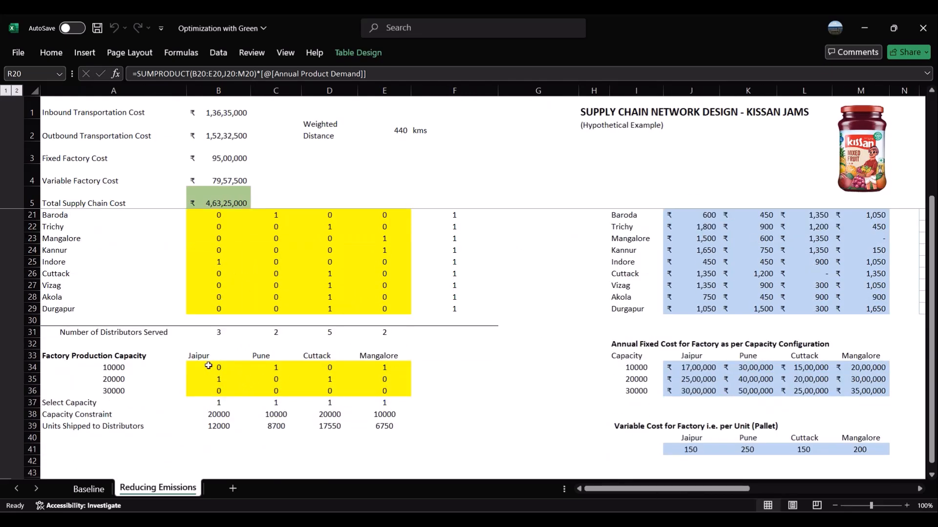
{"action": "left_click", "coordinate": [269, 369]}
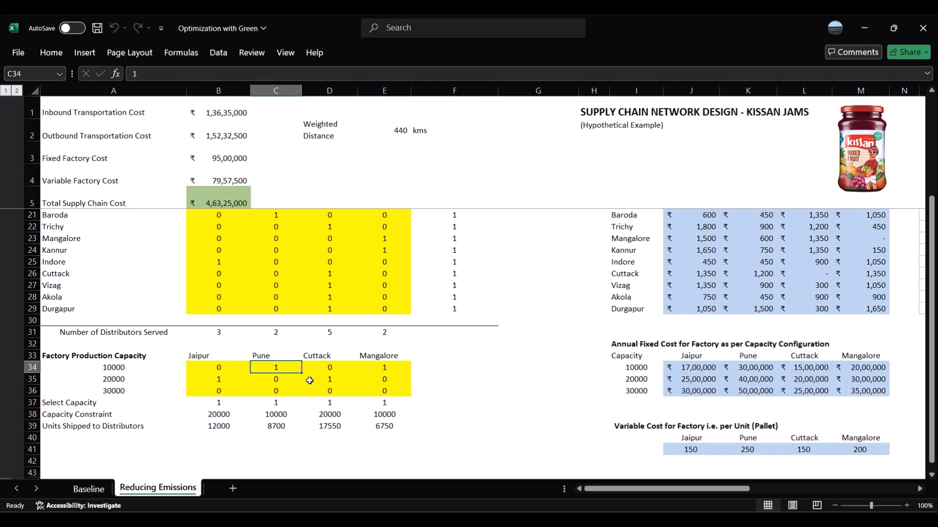
{"action": "left_click", "coordinate": [386, 365]}
{"action": "left_click", "coordinate": [138, 366]}
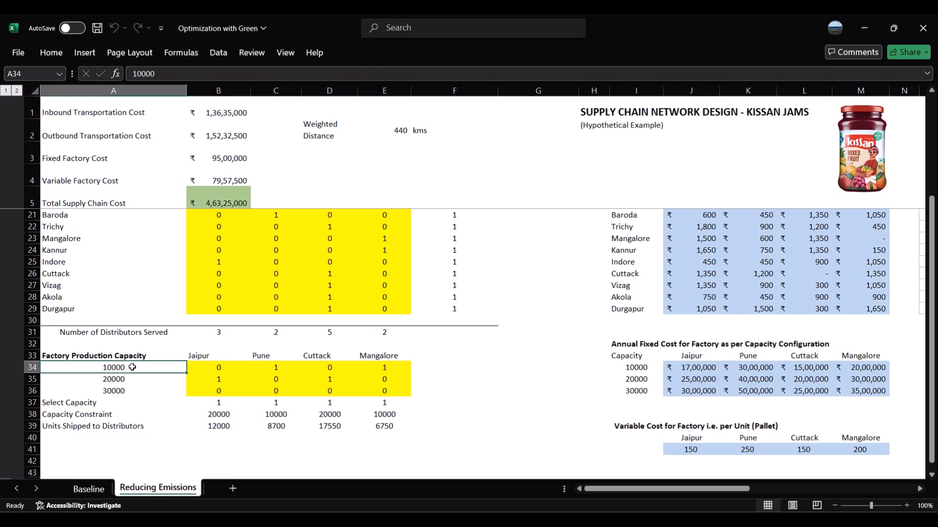
{"action": "left_click", "coordinate": [223, 381]}
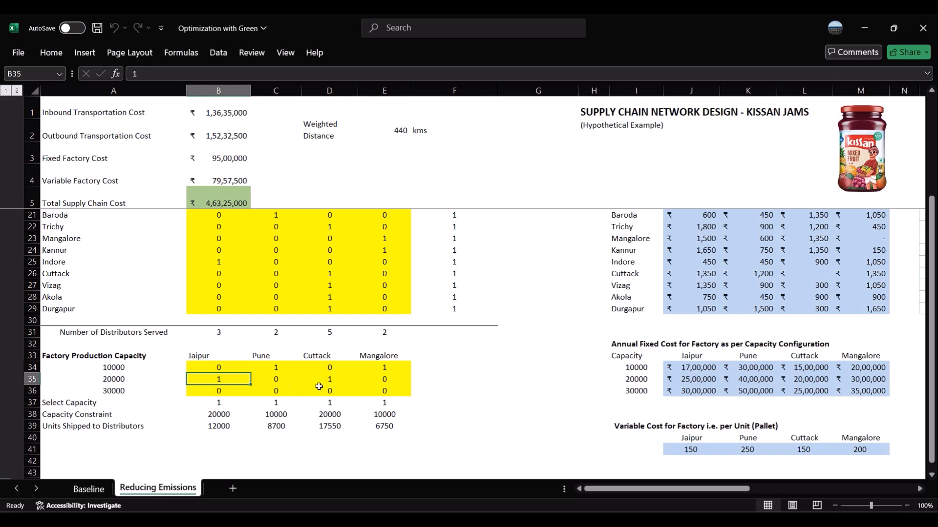
{"action": "left_click", "coordinate": [336, 380]}
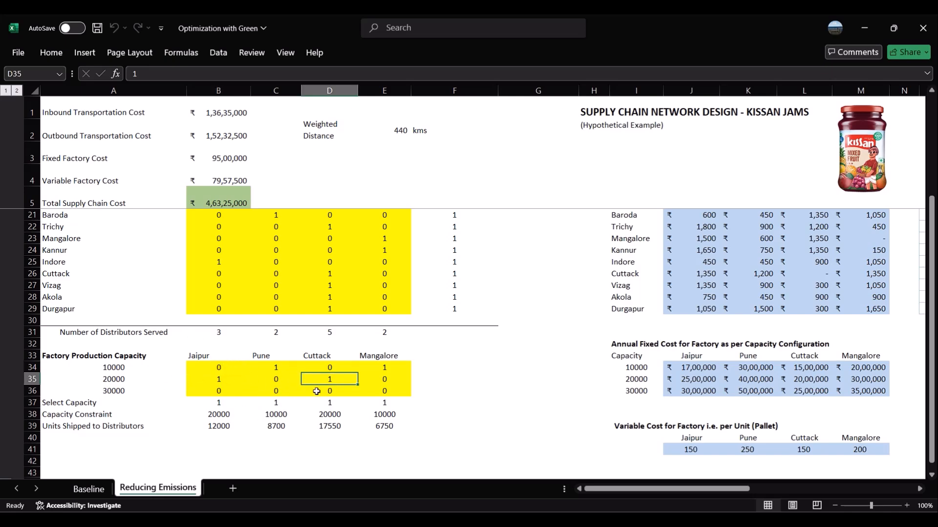
- Check the Select Capacity row and compare the totals of Units Shipped to Distributors and Capacity Constraint across the factories
{"action": "left_click_drag", "start_coordinate": [219, 405], "coordinate": [382, 401]}
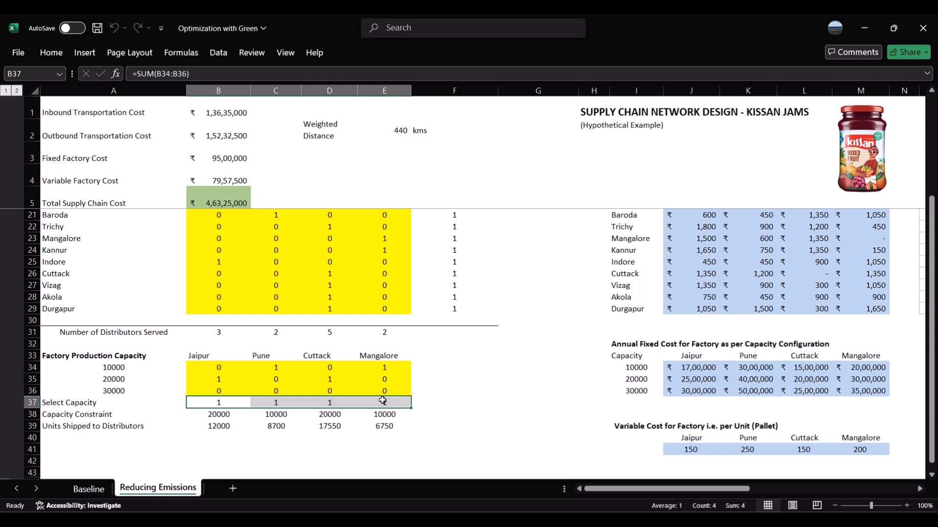
{"action": "left_click", "coordinate": [463, 399]}
{"action": "scroll", "coordinate": [300, 420], "scroll_direction": "down", "scroll_amount": 1}
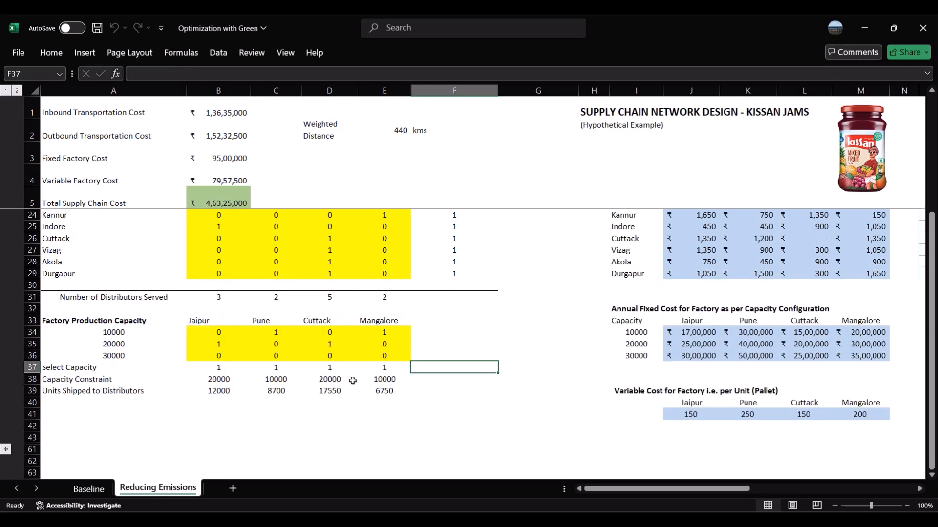
{"action": "left_click_drag", "start_coordinate": [226, 392], "coordinate": [376, 393]}
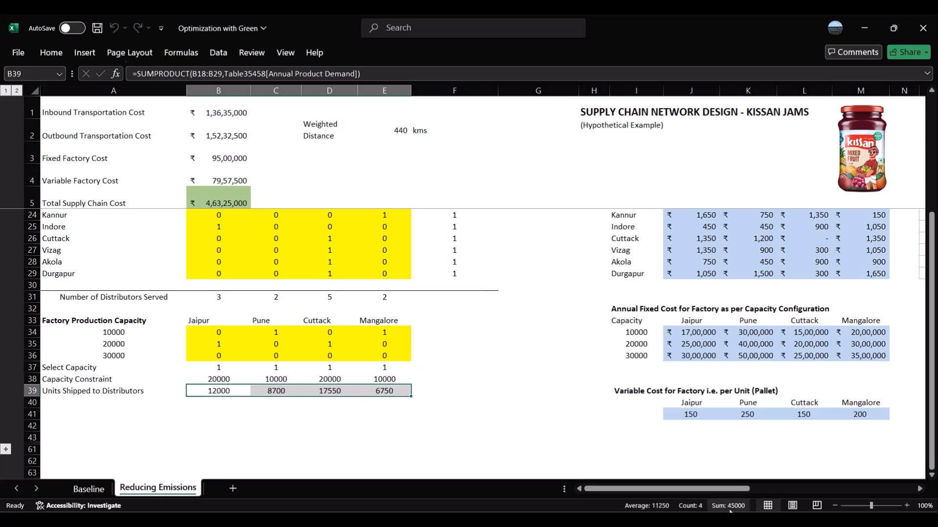
{"action": "left_click_drag", "start_coordinate": [219, 380], "coordinate": [366, 382]}
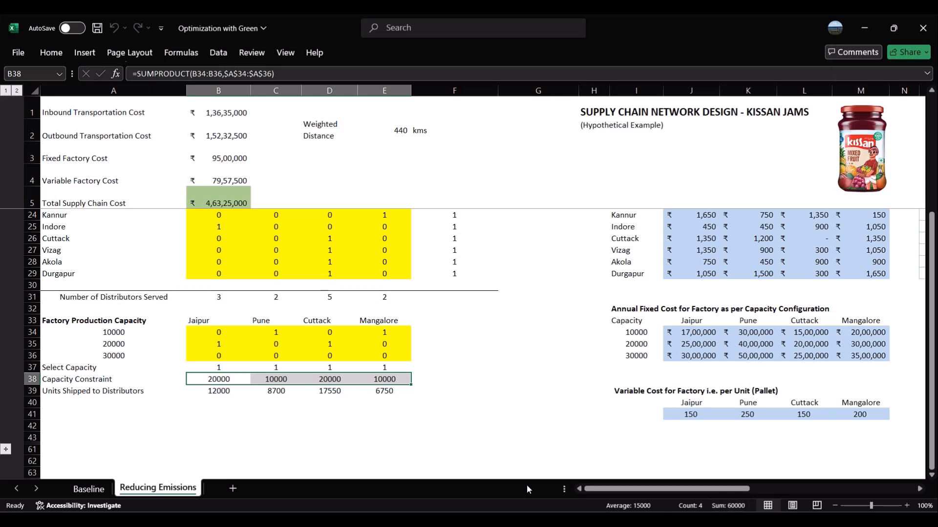
{"action": "left_click", "coordinate": [441, 412]}
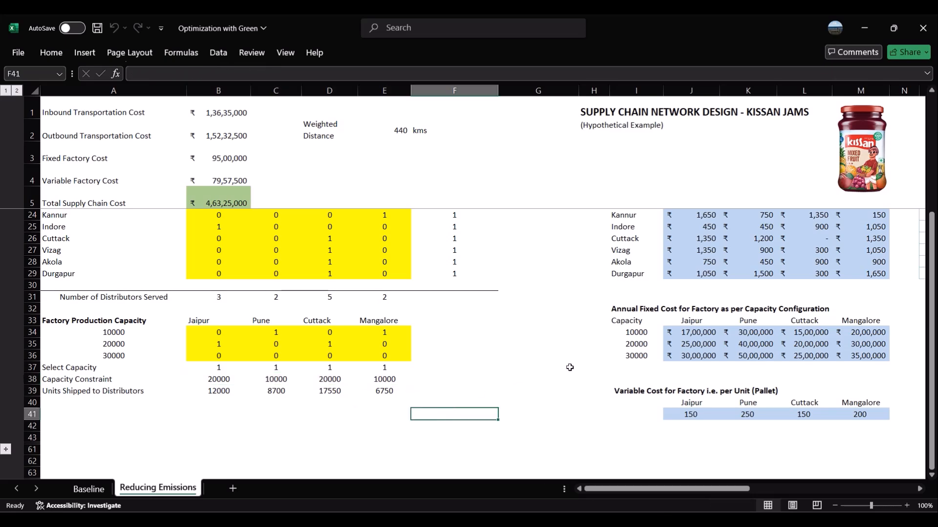
- Review the outbound lane costs and the factories' annual fixed and variable cost tables alongside the production capacity block
{"action": "scroll", "coordinate": [550, 359], "scroll_direction": "up", "scroll_amount": 2}
{"action": "scroll", "coordinate": [551, 359], "scroll_direction": "up", "scroll_amount": 1}
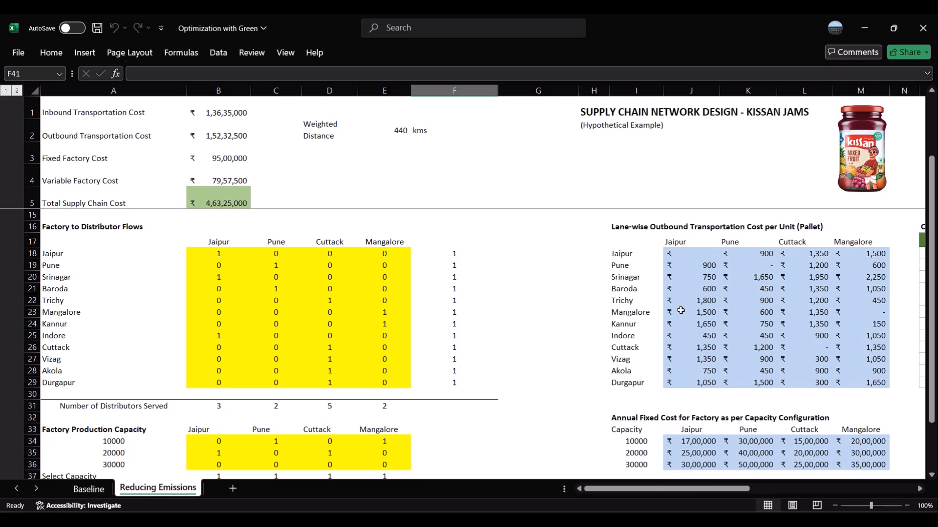
{"action": "scroll", "coordinate": [569, 341], "scroll_direction": "down", "scroll_amount": 2}
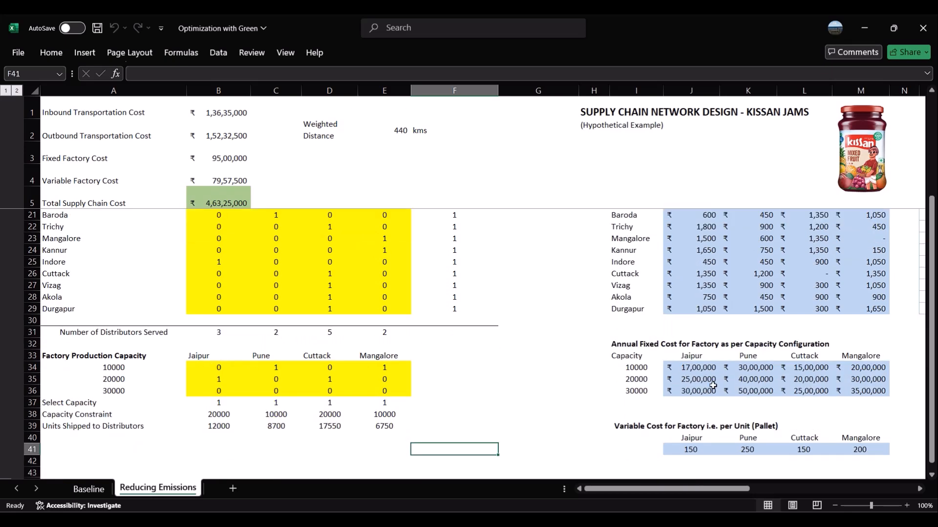
{"action": "scroll", "coordinate": [479, 404], "scroll_direction": "down", "scroll_amount": 2}
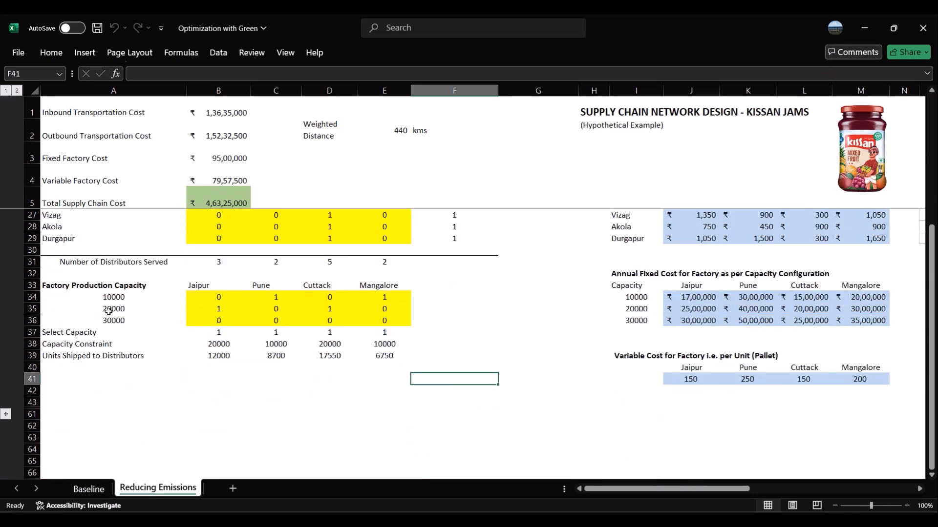
{"action": "scroll", "coordinate": [539, 425], "scroll_direction": "right", "scroll_amount": 3}
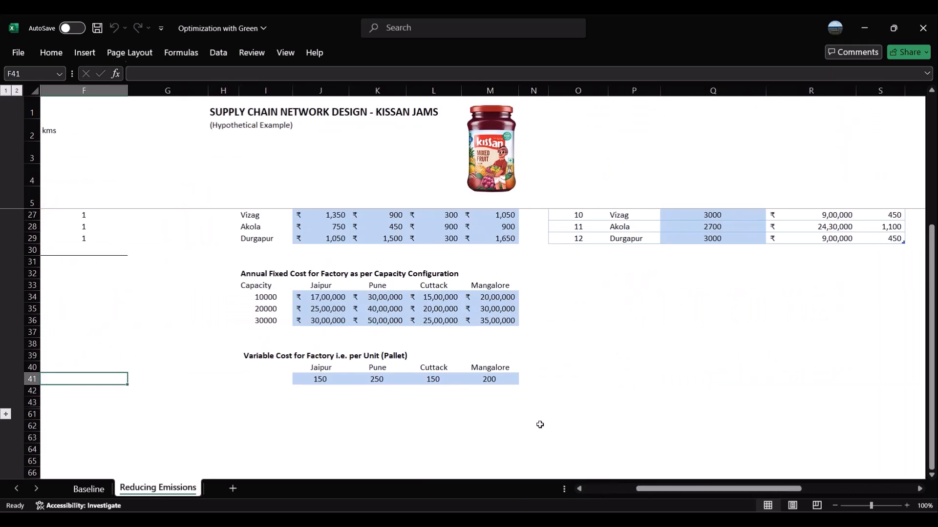
{"action": "left_click_drag", "start_coordinate": [725, 489], "coordinate": [674, 489]}
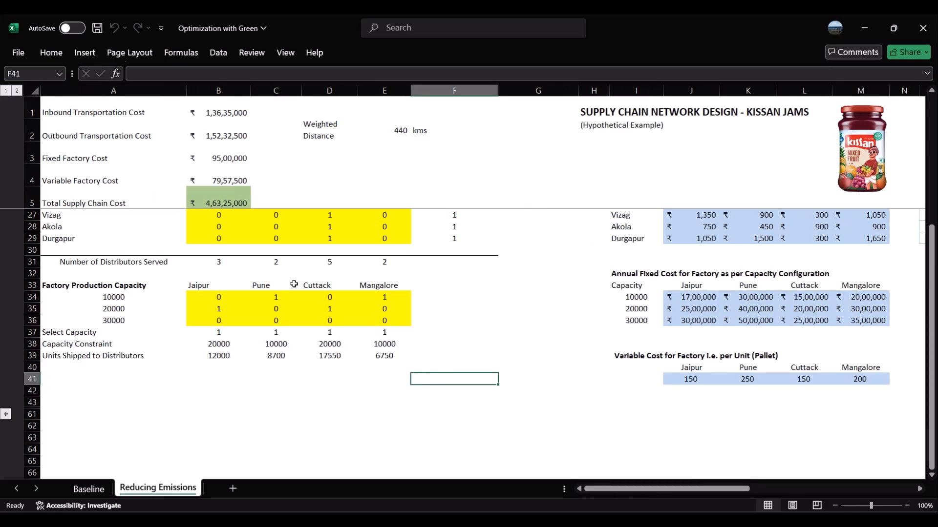
- Inspect the Inbound and Outbound Transportation Cost formulas and the ranges they reference, leaving both unchanged
{"action": "scroll", "coordinate": [310, 231], "scroll_direction": "up", "scroll_amount": 7}
{"action": "key", "text": "F2"}
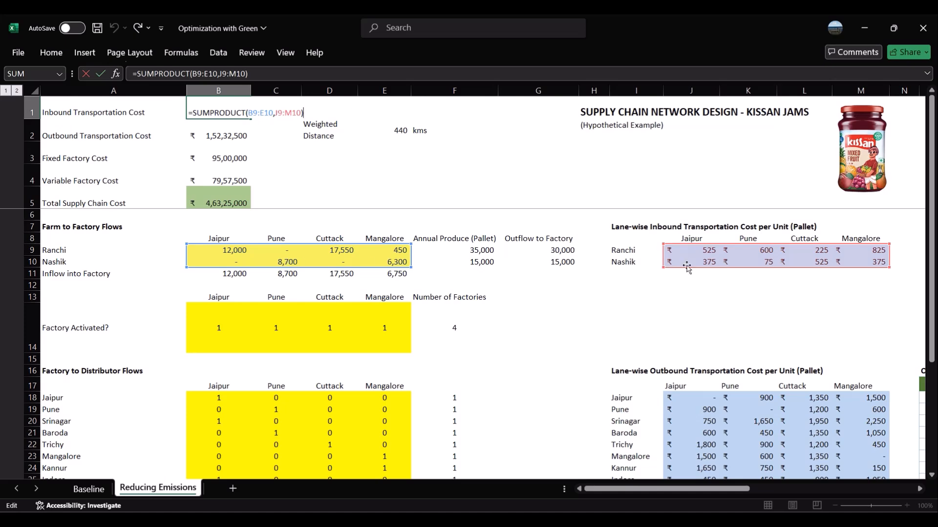
{"action": "key", "text": "Escape"}
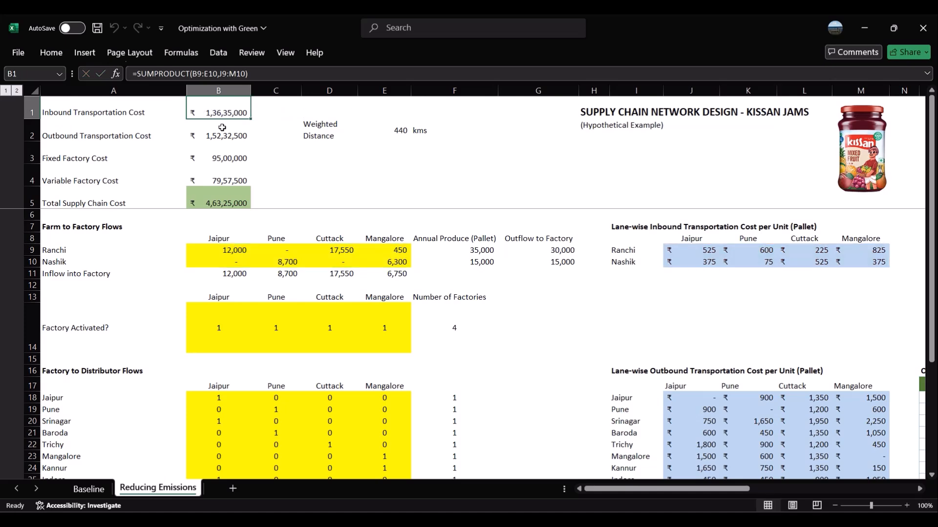
{"action": "left_click", "coordinate": [224, 132]}
{"action": "key", "text": "F2"}
{"action": "scroll", "coordinate": [676, 347], "scroll_direction": "down", "scroll_amount": 2}
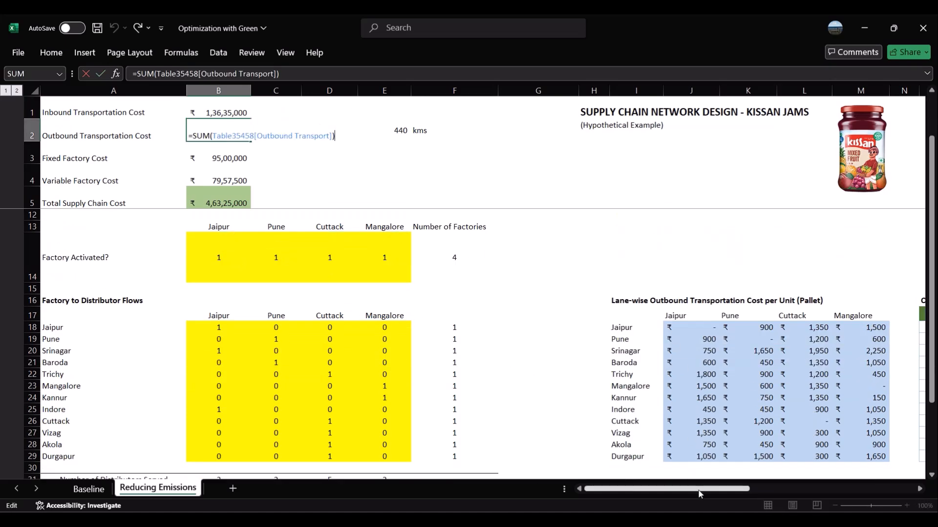
{"action": "mouse_move", "coordinate": [699, 491]}
{"action": "left_mouse_down"}
{"action": "mouse_move", "coordinate": [762, 491]}
{"action": "mouse_move", "coordinate": [681, 488]}
{"action": "left_mouse_up"}
{"action": "key", "text": "Escape"}
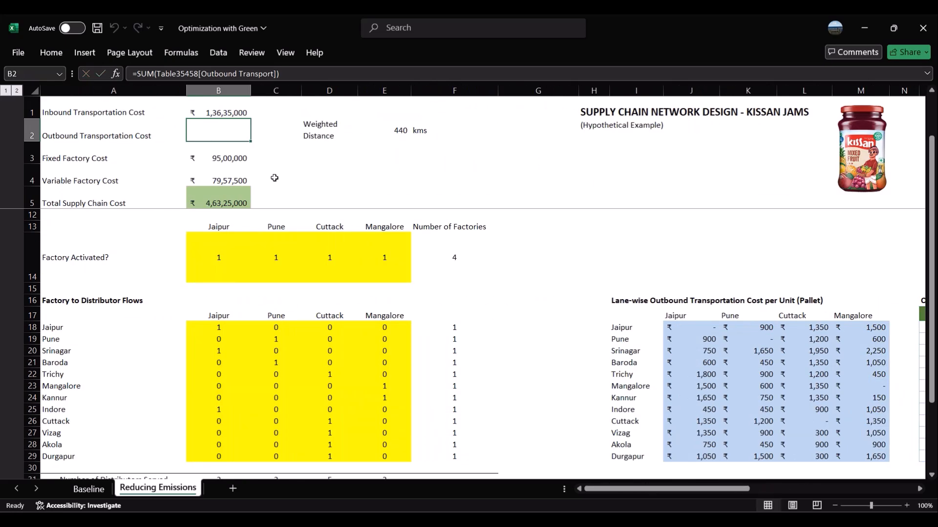
- Inspect the Fixed and Variable Factory Cost formulas and trace their capacity, shipped-unit and factory cost ranges without changing them
{"action": "double_click", "coordinate": [229, 162]}
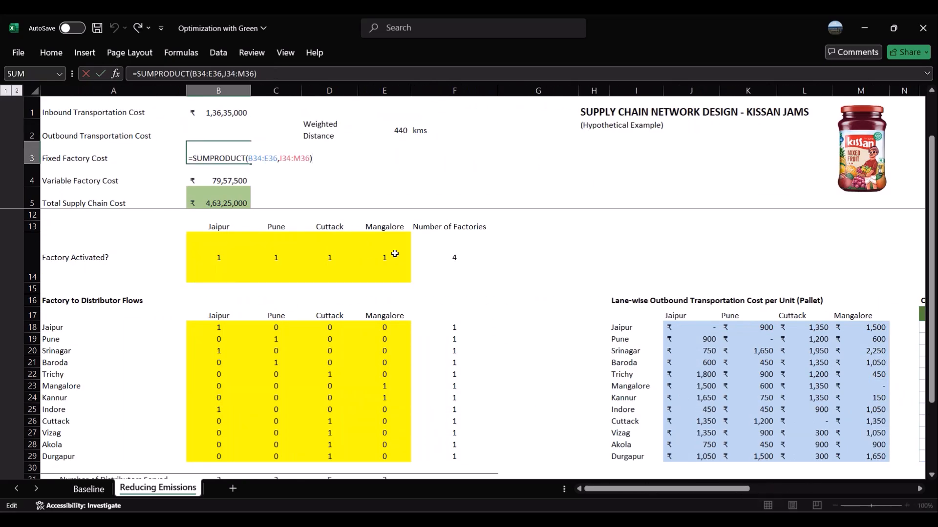
{"action": "scroll", "coordinate": [481, 312], "scroll_direction": "down", "scroll_amount": 4}
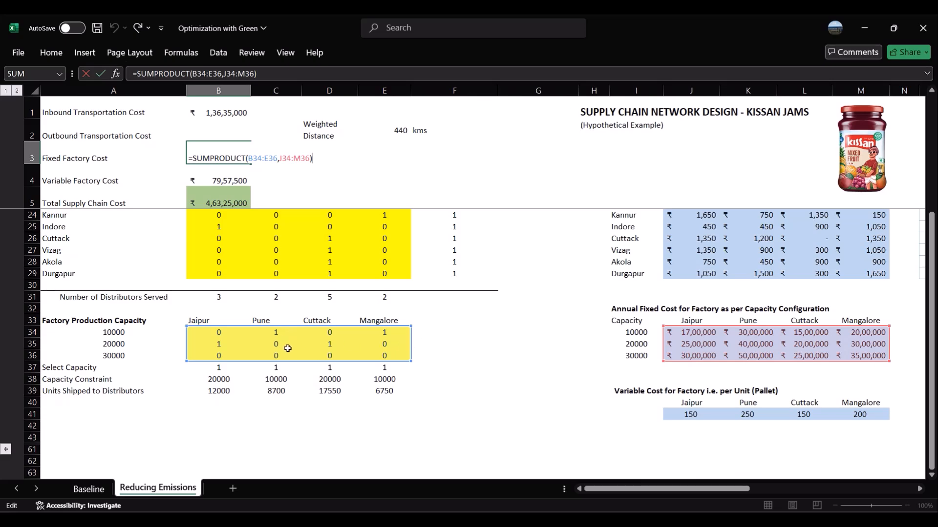
{"action": "key", "text": "Escape"}
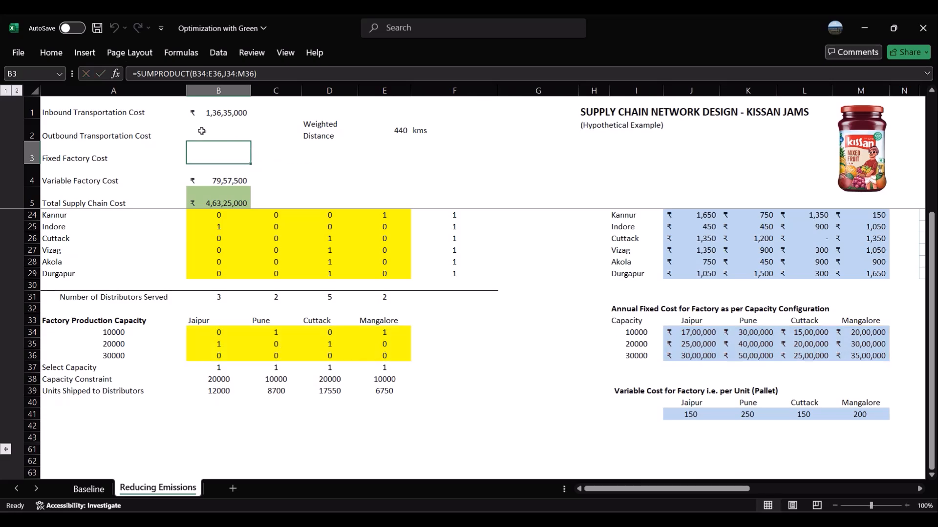
{"action": "double_click", "coordinate": [236, 179]}
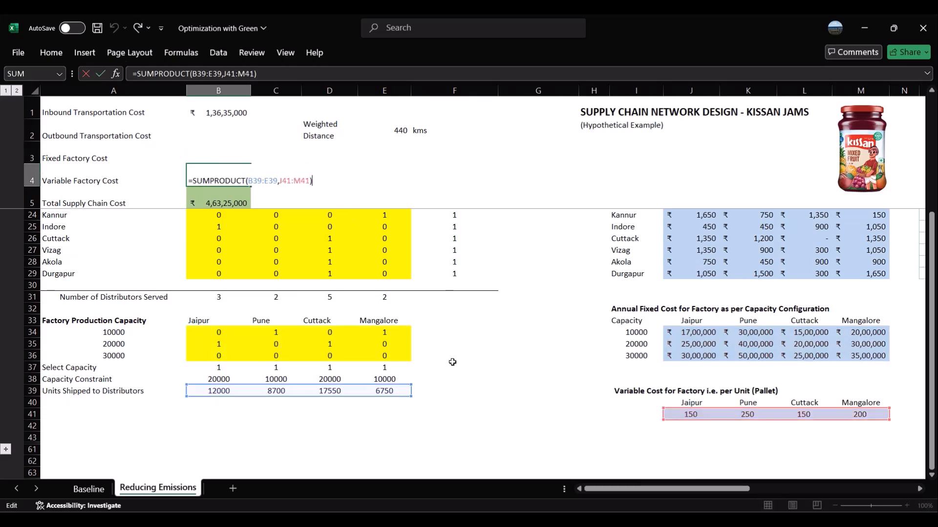
{"action": "key", "text": "Escape"}
{"action": "scroll", "coordinate": [235, 161], "scroll_direction": "up", "scroll_amount": 6}
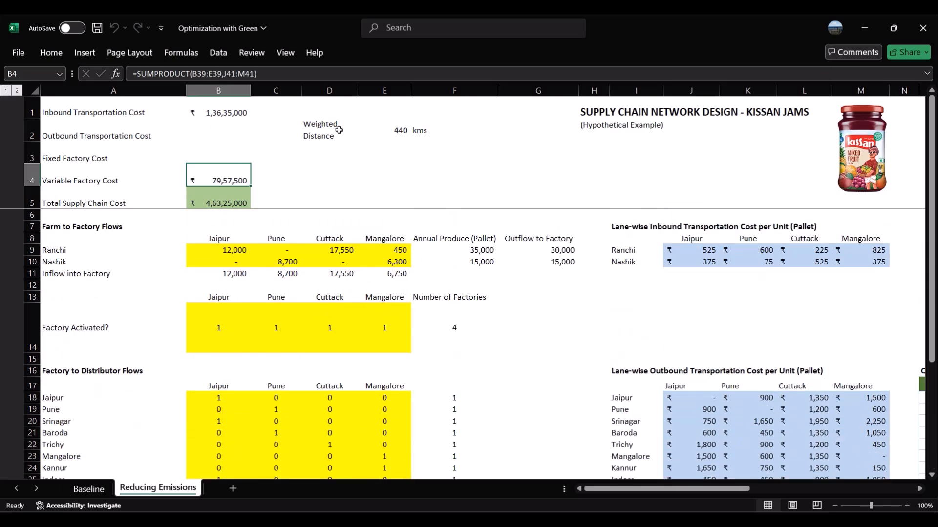
- Inspect the Weighted Distance formula and trace its Annual Product Demand and Distance columns in the outbound cost table, leaving it unchanged
{"action": "left_click", "coordinate": [394, 133]}
{"action": "double_click", "coordinate": [394, 133]}
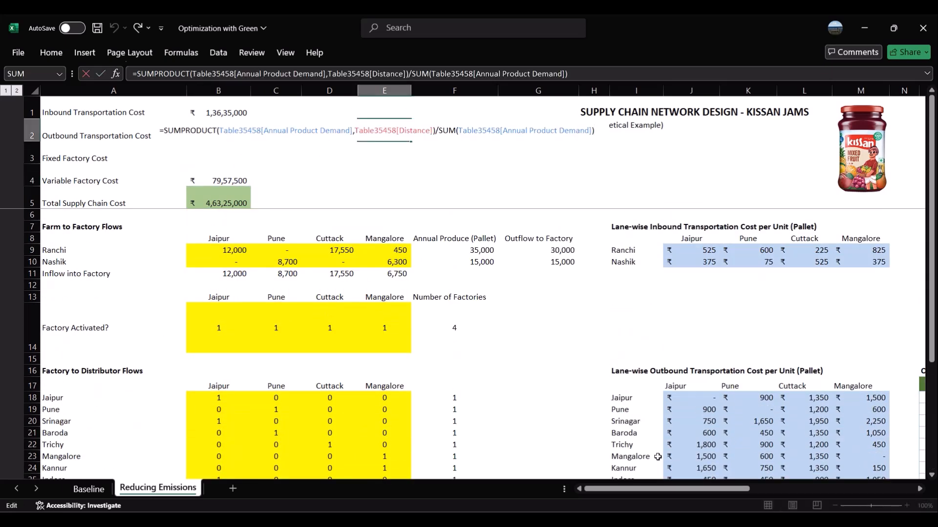
{"action": "left_click_drag", "start_coordinate": [672, 490], "coordinate": [794, 489]}
{"action": "scroll", "coordinate": [786, 324], "scroll_direction": "down", "scroll_amount": 4}
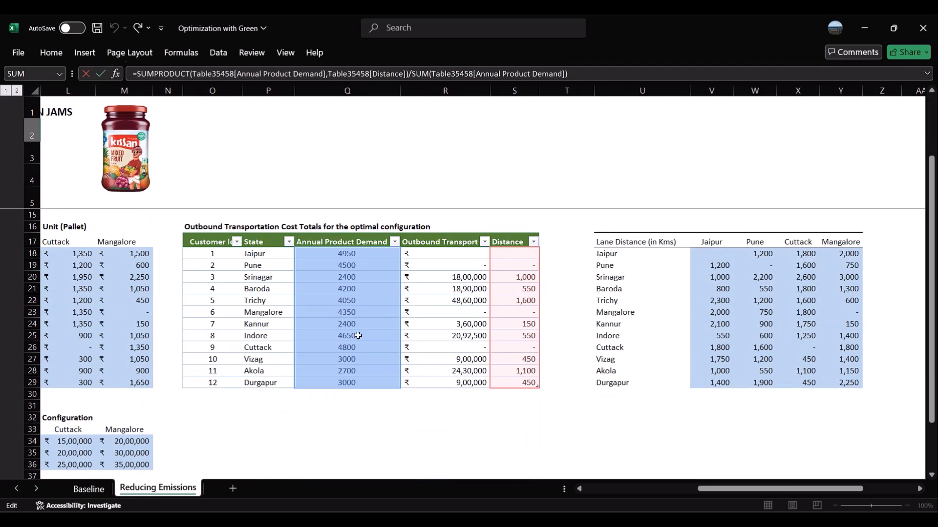
{"action": "key", "text": "Escape"}
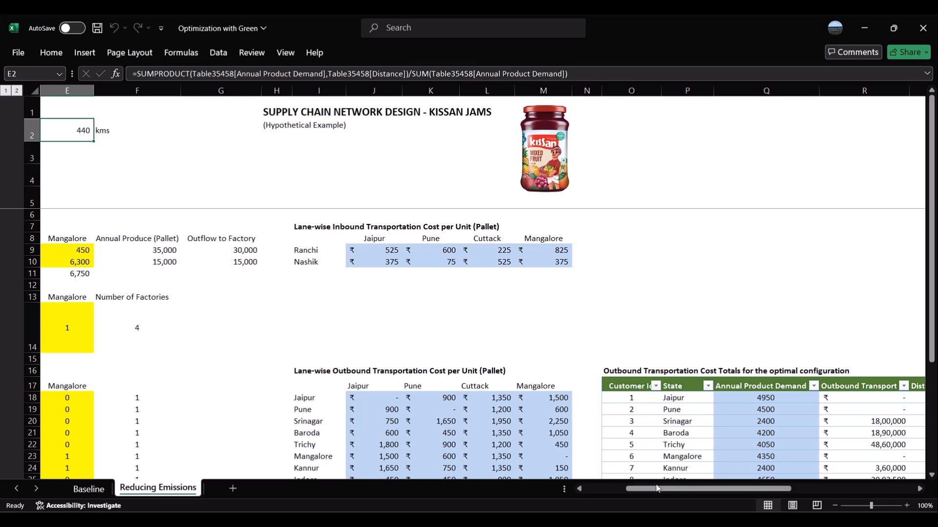
{"action": "left_click_drag", "start_coordinate": [659, 489], "coordinate": [605, 490]}
- Expand the collapsed row group below the Factory Production Capacity block, above row 61
{"action": "scroll", "coordinate": [201, 299], "scroll_direction": "down", "scroll_amount": 3}
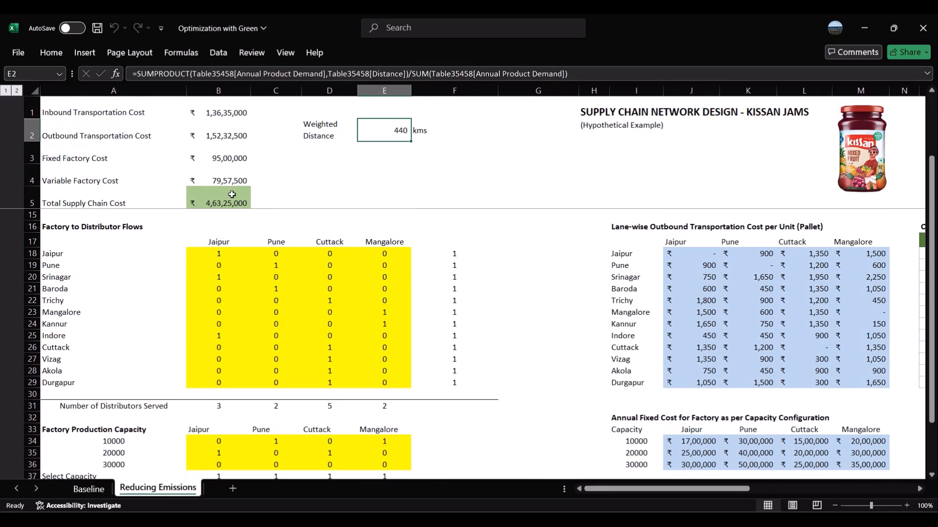
{"action": "scroll", "coordinate": [283, 273], "scroll_direction": "down", "scroll_amount": 2}
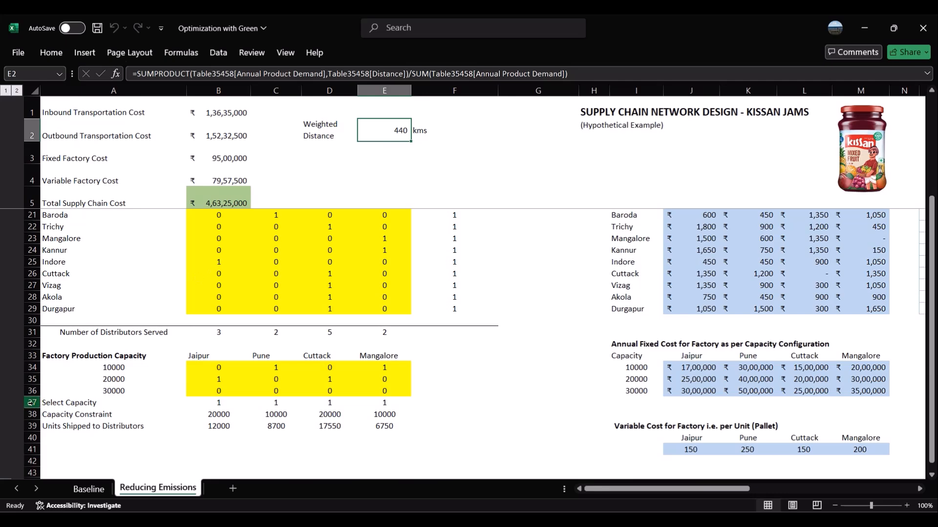
{"action": "scroll", "coordinate": [20, 380], "scroll_direction": "down", "scroll_amount": 4}
{"action": "left_click", "coordinate": [7, 345]}
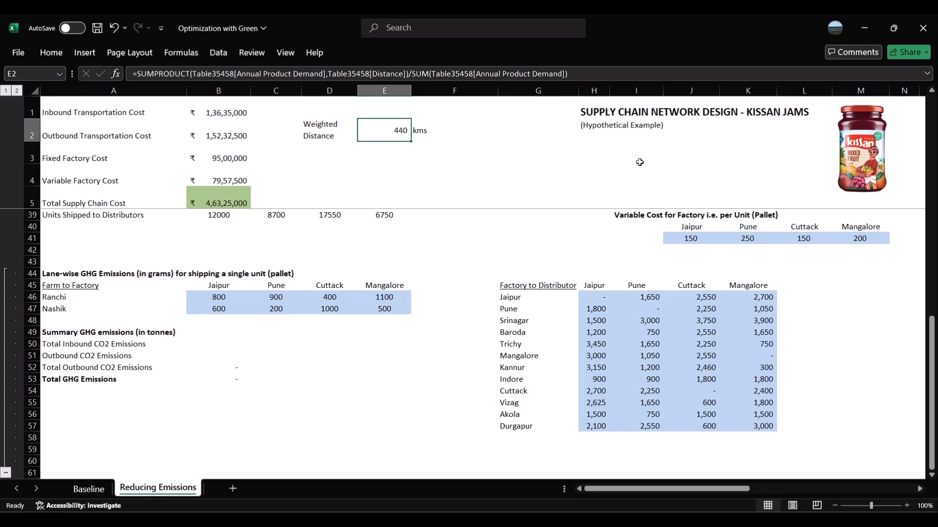
- Enter the heading Combating Climate Change in cell H3, below the Hypothetical Example subtitle
{"action": "left_click", "coordinate": [604, 146]}
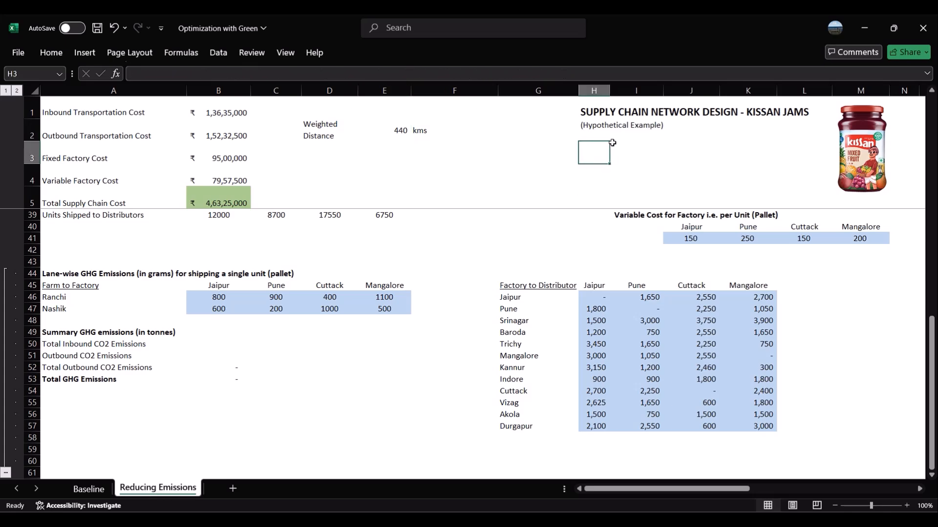
{"action": "type", "text": "Cl"}
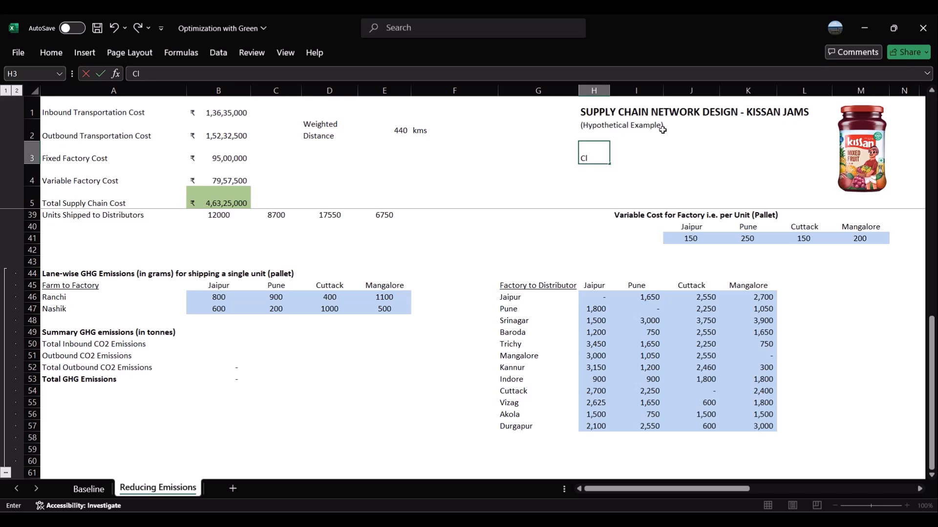
{"action": "type", "text": "mbating Climate Change"}
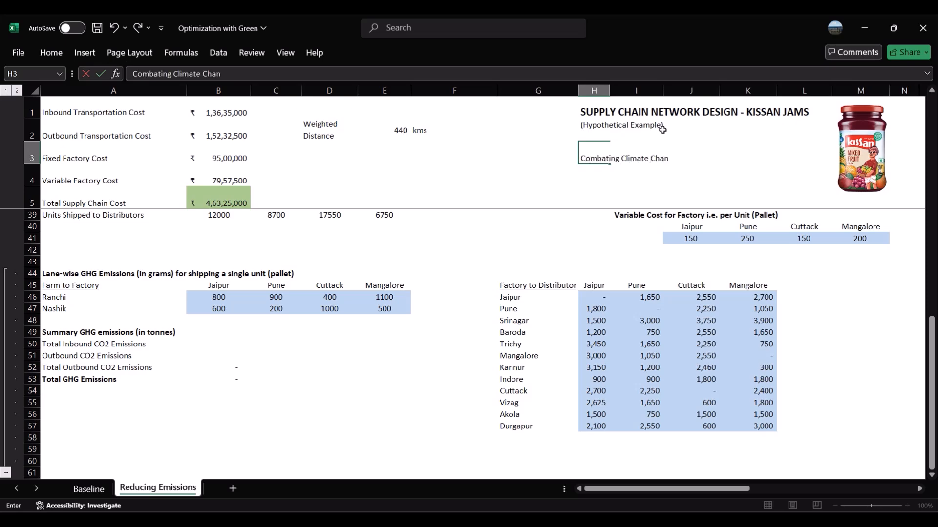
{"action": "key", "text": "Return"}
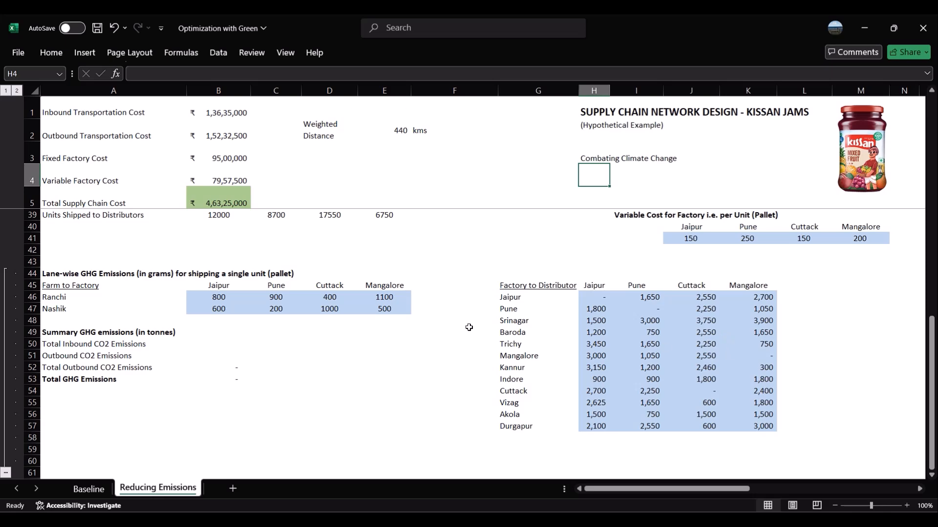
- Begin a SUMPRODUCT formula for Total Inbound CO2 Emissions in B50 with the Farm to Factory emissions range B46:E47 as its first array
{"action": "left_click", "coordinate": [212, 344]}
{"action": "type", "text": "=sumpr"}
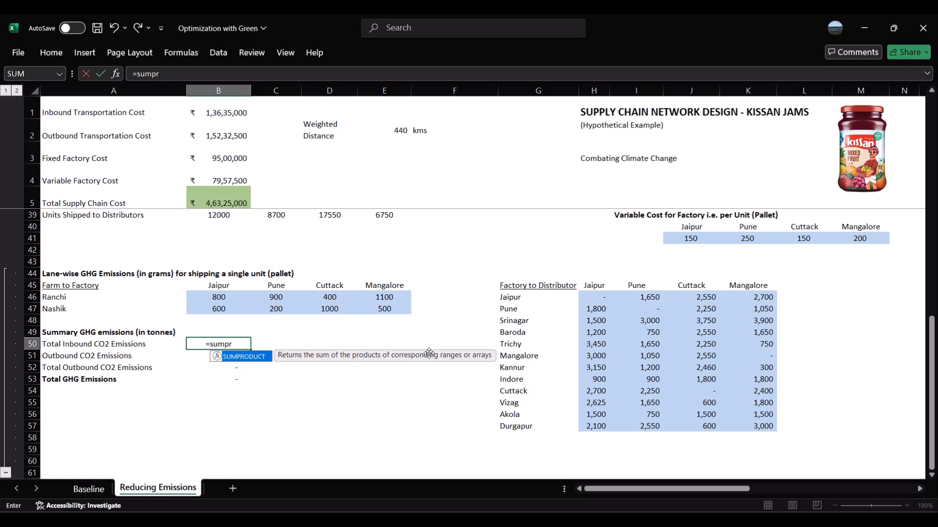
{"action": "key", "text": "Tab"}
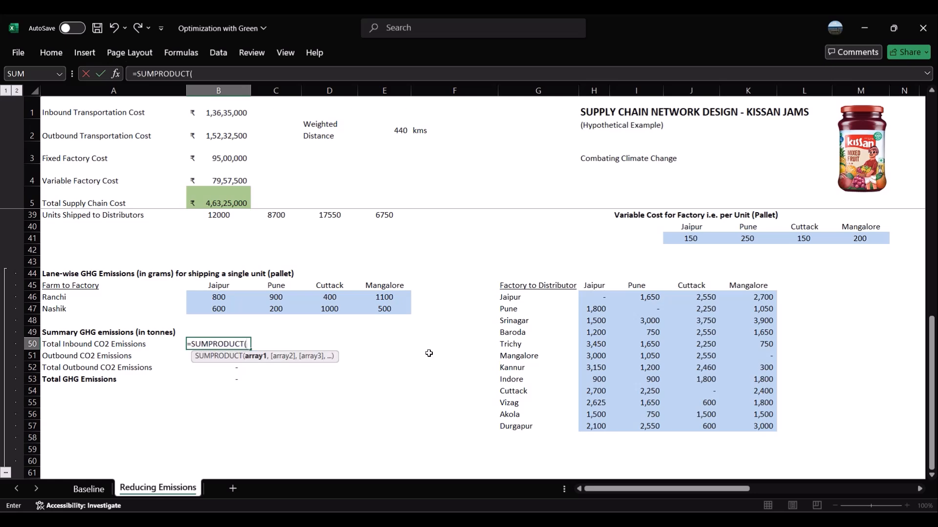
{"action": "key", "text": "Up"}
{"action": "key", "text": "Up"}
{"action": "key", "text": "Up"}
{"action": "key", "text": "Up"}
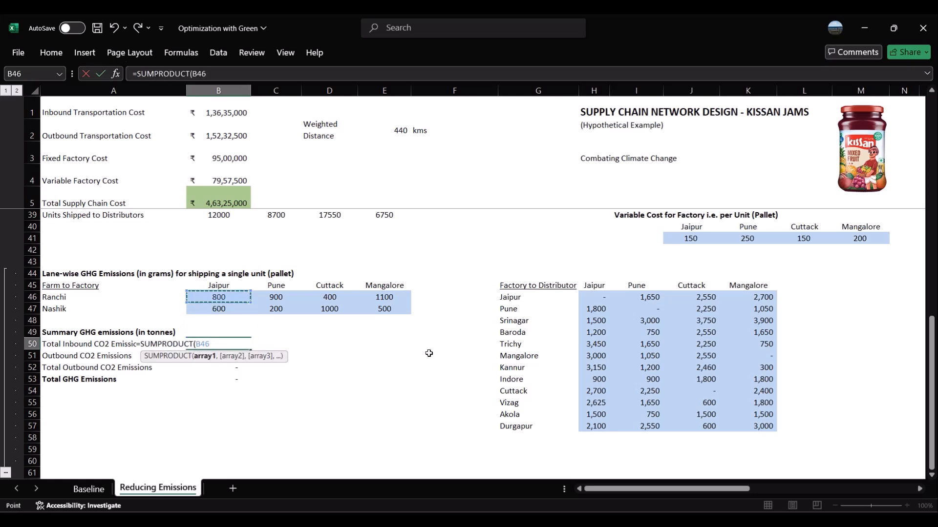
{"action": "key", "text": "shift+Down"}
{"action": "key", "text": "shift+Right"}
{"action": "key", "text": "shift+Right"}
{"action": "key", "text": "shift+Right"}
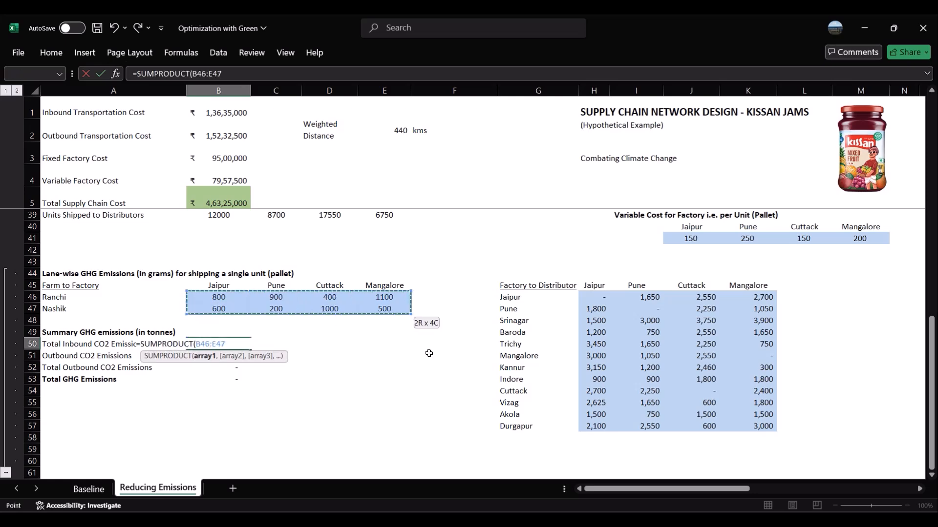
- Complete the inbound emissions formula with the Farm to Factory Flows range B9:E10 as its second array
{"action": "type", "text": ","}
{"action": "scroll", "coordinate": [412, 347], "scroll_direction": "up", "scroll_amount": 13}
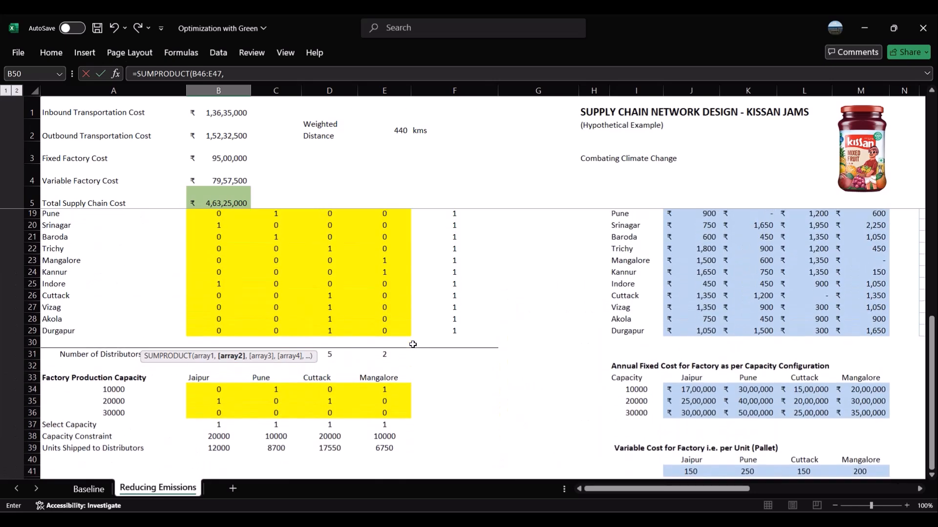
{"action": "scroll", "coordinate": [249, 344], "scroll_direction": "down", "scroll_amount": 3}
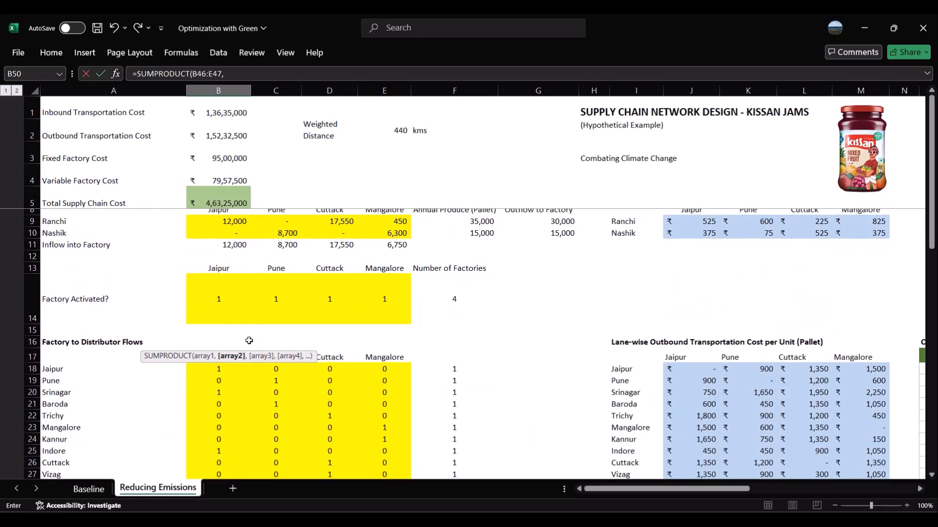
{"action": "left_click", "coordinate": [211, 222]}
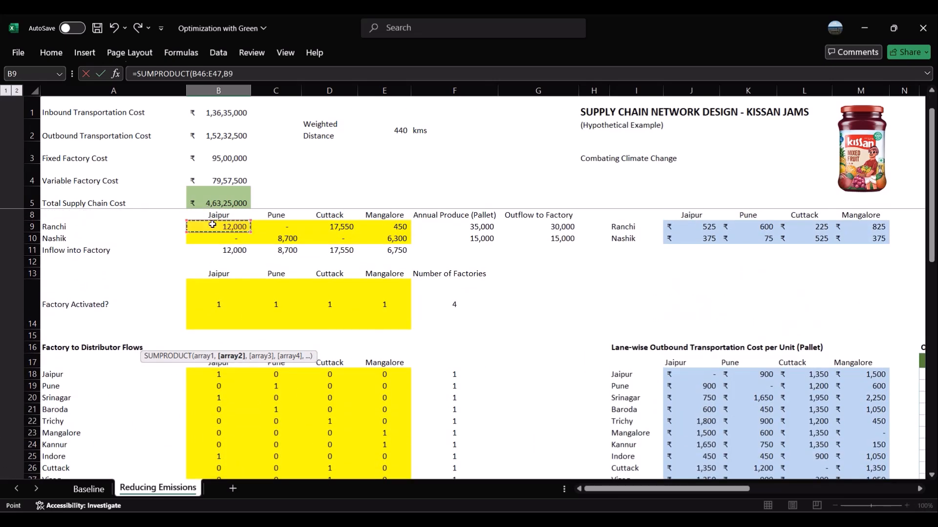
{"action": "key", "text": "shift+Right"}
{"action": "key", "text": "shift+Right"}
{"action": "key", "text": "shift+Right"}
{"action": "key", "text": "shift+Down"}
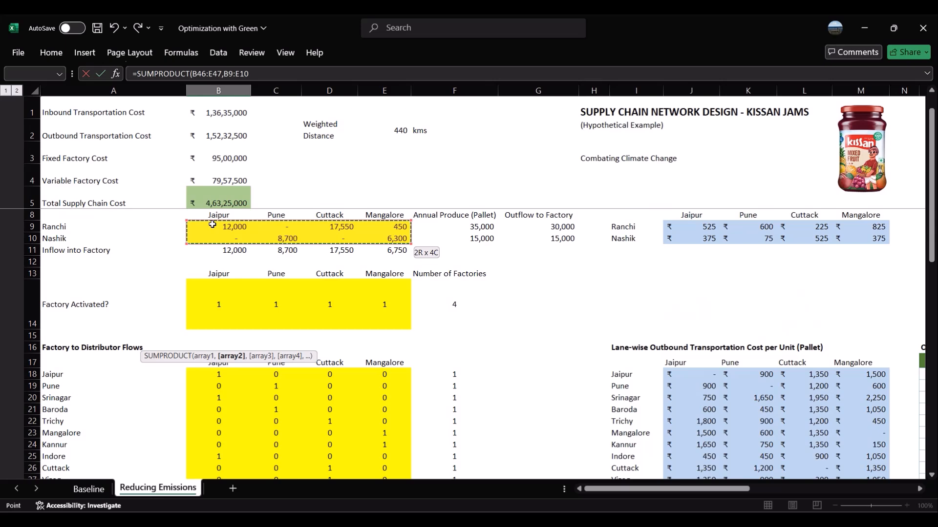
{"action": "key", "text": "Return"}
{"action": "key", "text": "Down"}
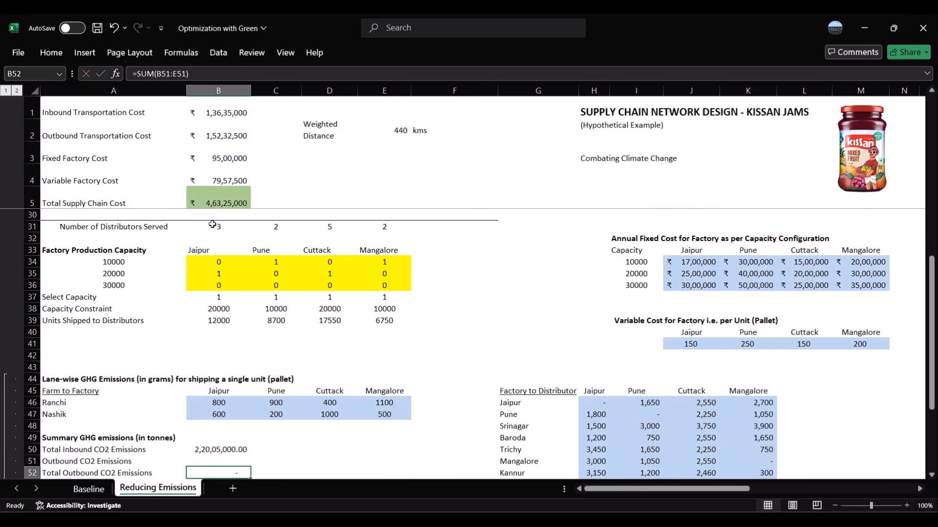
- Divide the Total Inbound CO2 Emissions formula in B50 by 10^7
{"action": "scroll", "coordinate": [168, 334], "scroll_direction": "down", "scroll_amount": 3}
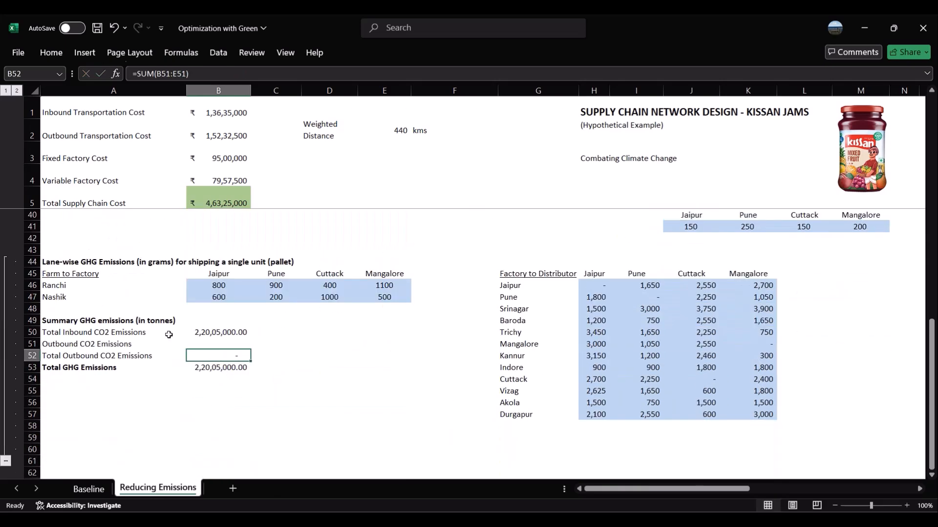
{"action": "left_click", "coordinate": [211, 331]}
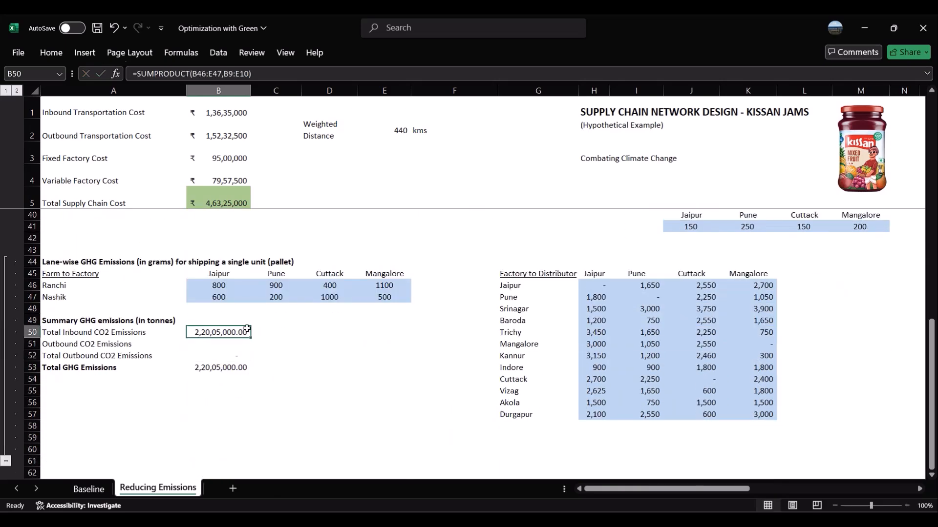
{"action": "left_click", "coordinate": [291, 72]}
{"action": "type", "text": "/10^7"}
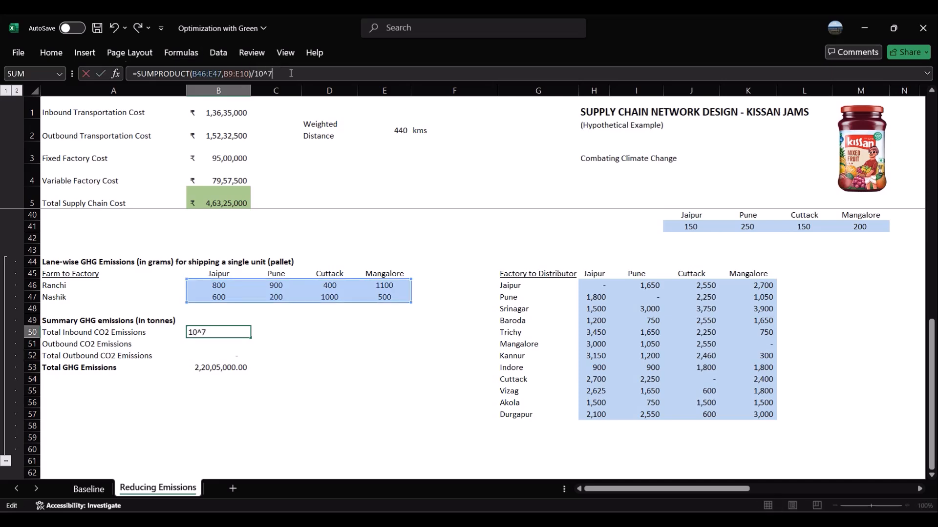
{"action": "key", "text": "Return"}
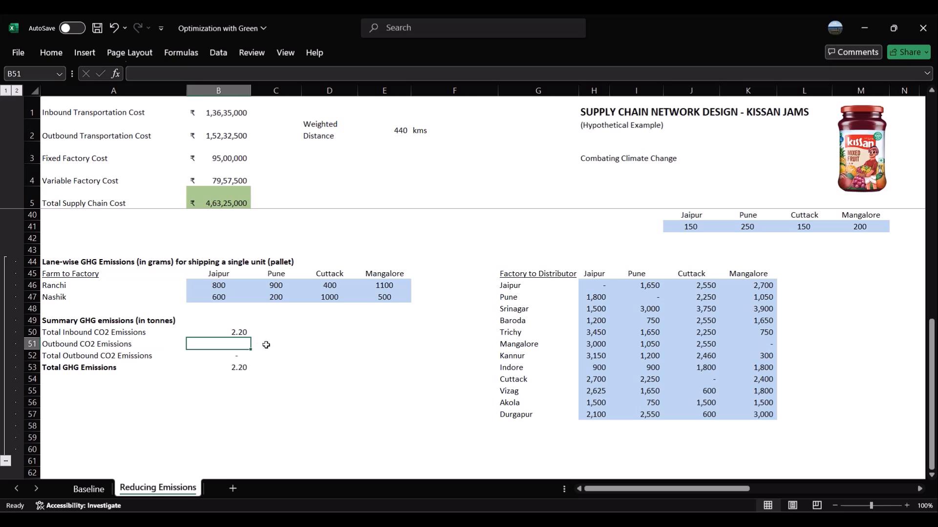
- Begin a SUMPRODUCT formula for Outbound CO2 Emissions in B51 with Jaipur's Factory to Distributor emissions H46:H57 as the first array
{"action": "type", "text": "=sump"}
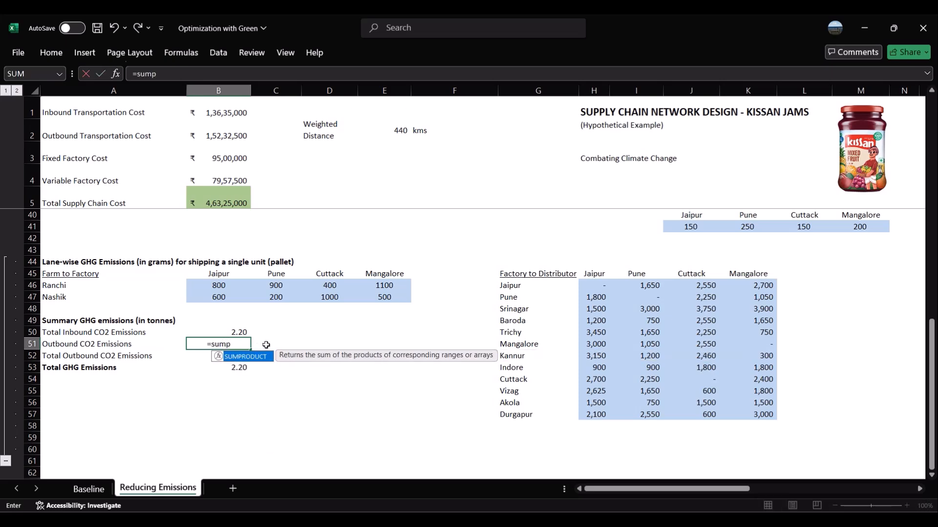
{"action": "key", "text": "Tab"}
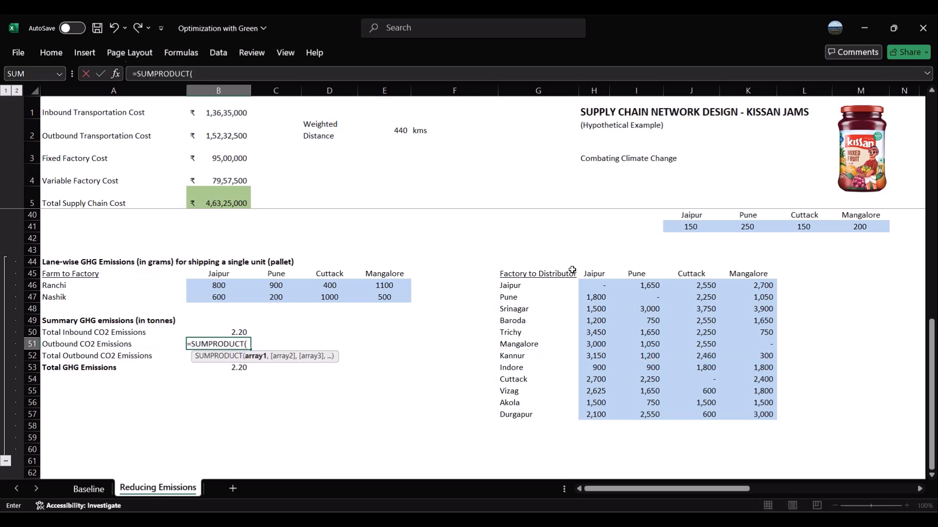
{"action": "left_click_drag", "start_coordinate": [591, 286], "coordinate": [583, 411]}
{"action": "type", "text": ","}
- Add the Annual Product Demand column of the outbound cost totals table as the formula's second array
{"action": "scroll", "coordinate": [732, 350], "scroll_direction": "up", "scroll_amount": 3}
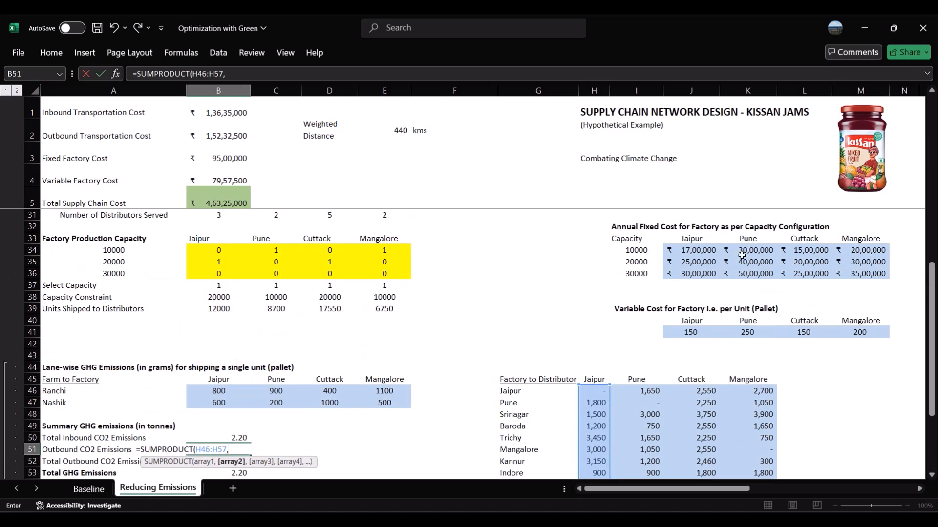
{"action": "scroll", "coordinate": [702, 251], "scroll_direction": "up", "scroll_amount": 5}
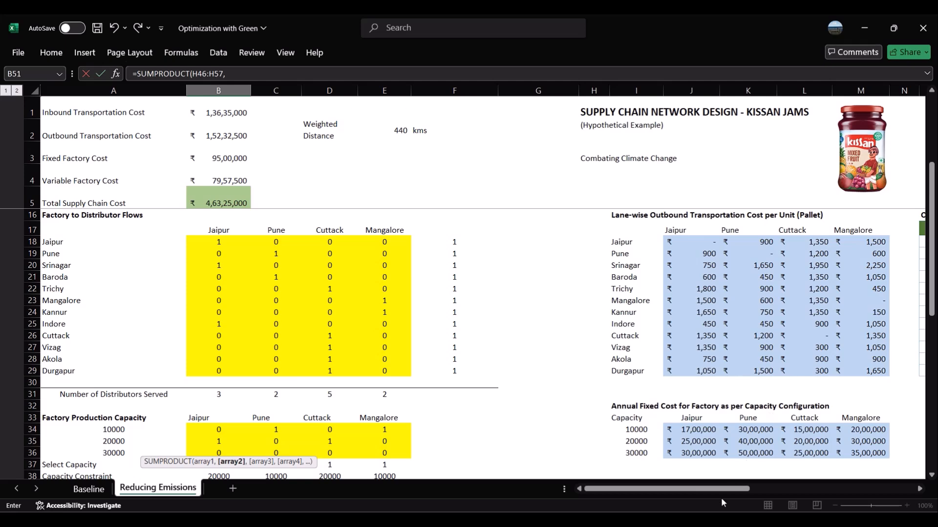
{"action": "left_click_drag", "start_coordinate": [721, 488], "coordinate": [753, 488]}
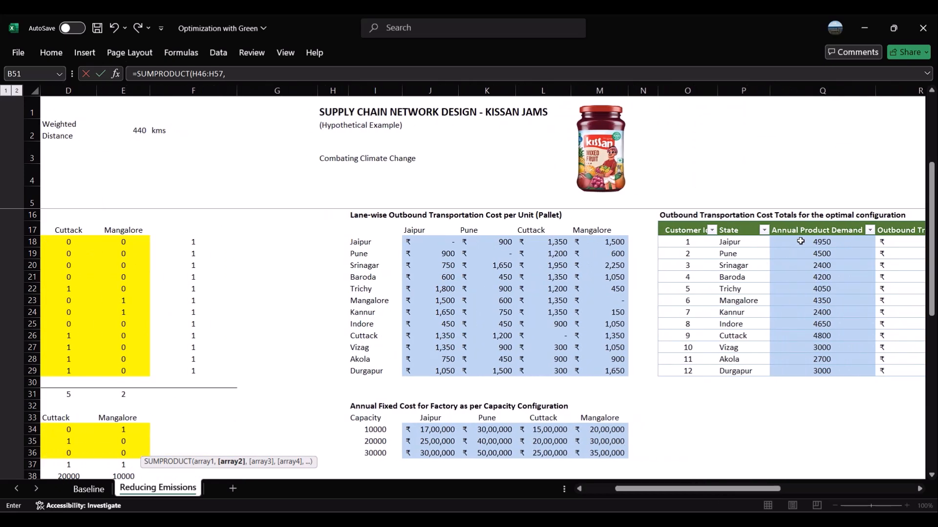
{"action": "left_click_drag", "start_coordinate": [800, 241], "coordinate": [822, 371]}
{"action": "type", "text": ","}
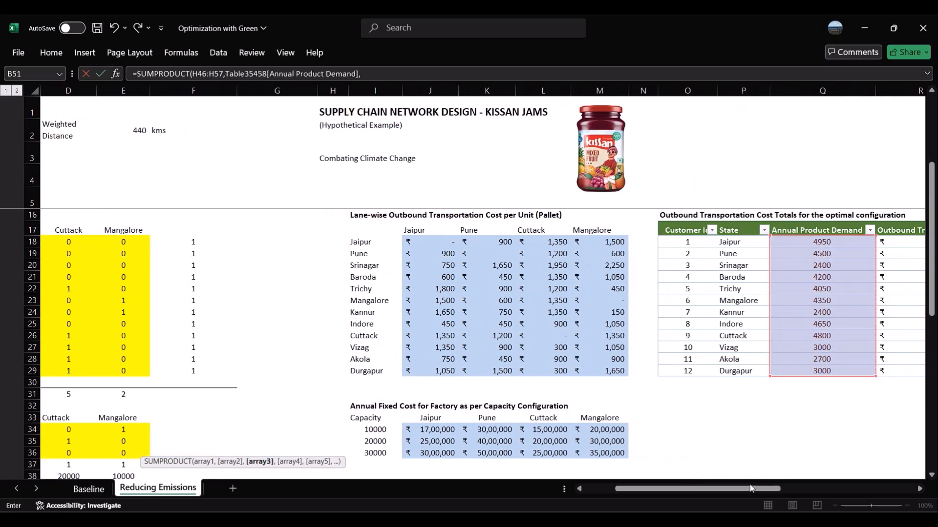
- Complete the outbound emissions formula with Jaipur's Factory to Distributor Flows range B18:B29 as its third array
{"action": "left_click_drag", "start_coordinate": [751, 488], "coordinate": [658, 496]}
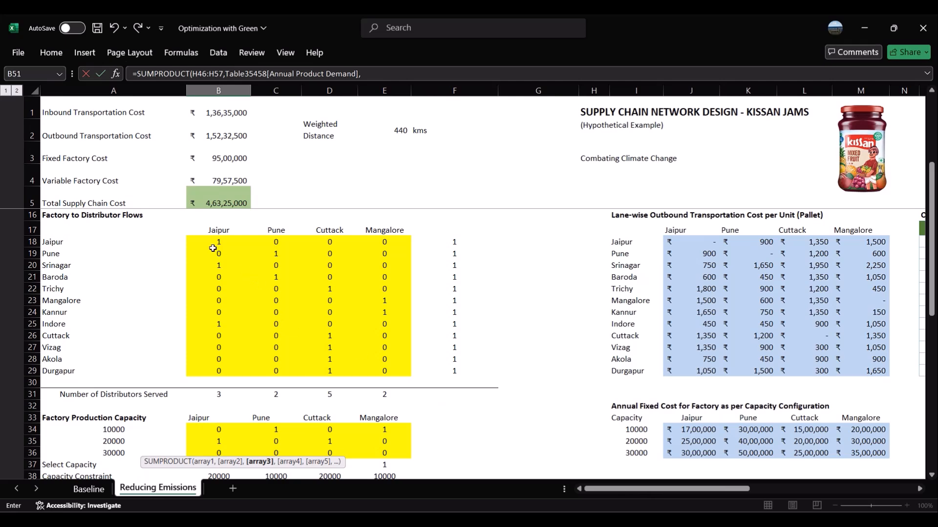
{"action": "left_click_drag", "start_coordinate": [218, 242], "coordinate": [226, 373]}
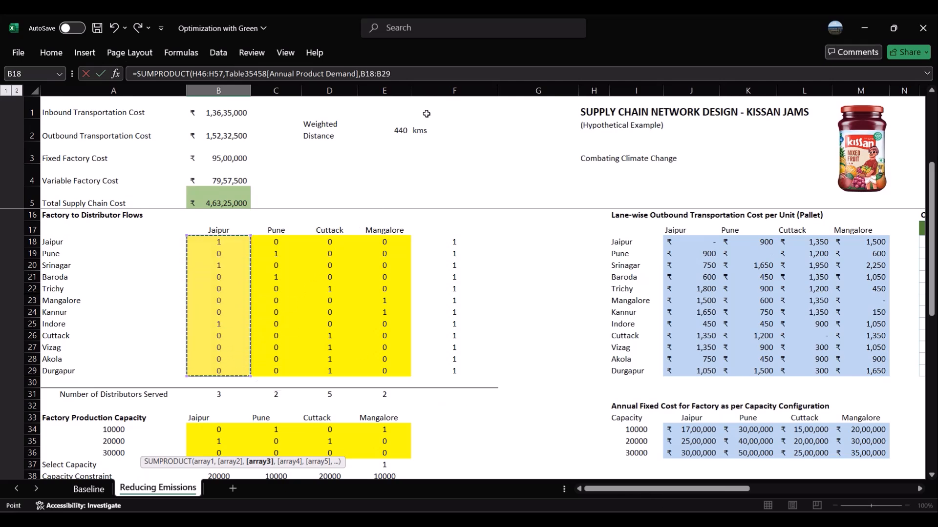
{"action": "key", "text": "Return"}
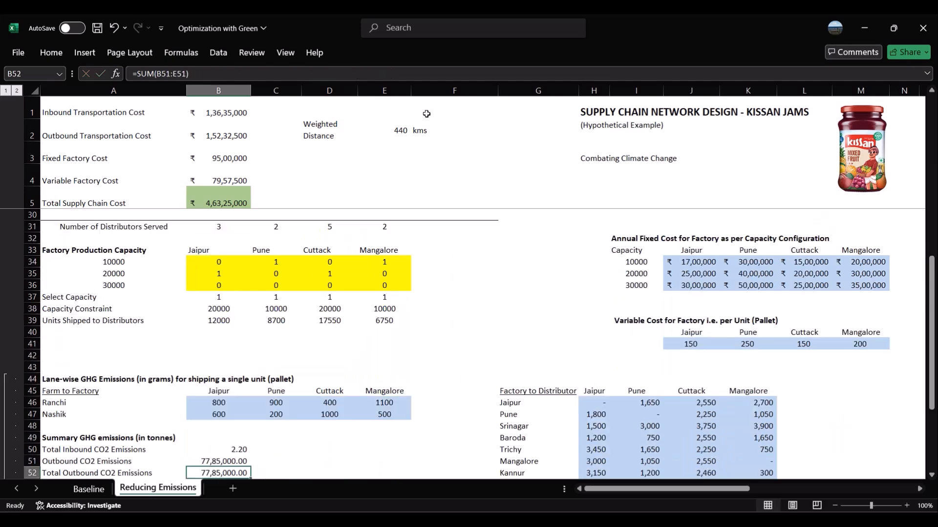
- Divide the Outbound CO2 Emissions formula in B51 by 10^7
{"action": "key", "text": "Up"}
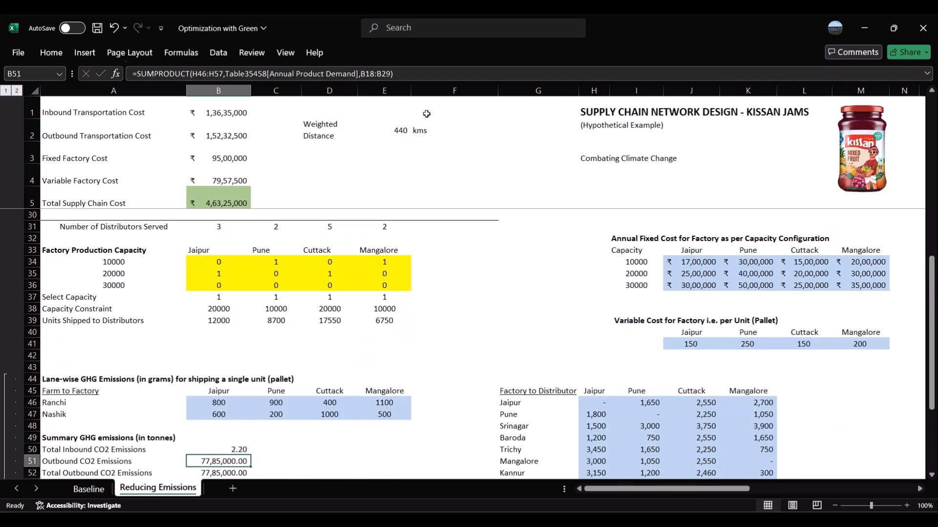
{"action": "left_click", "coordinate": [434, 75]}
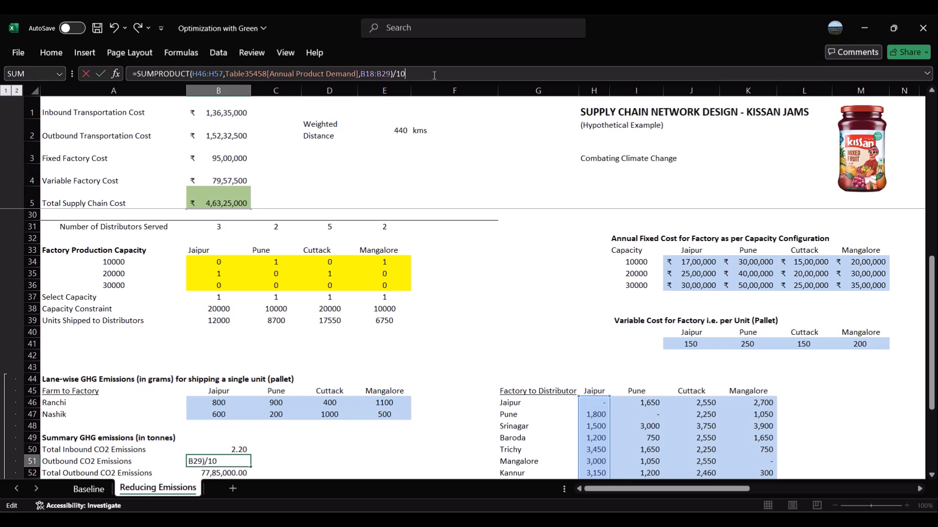
{"action": "type", "text": "/10^7"}
{"action": "key", "text": "Return"}
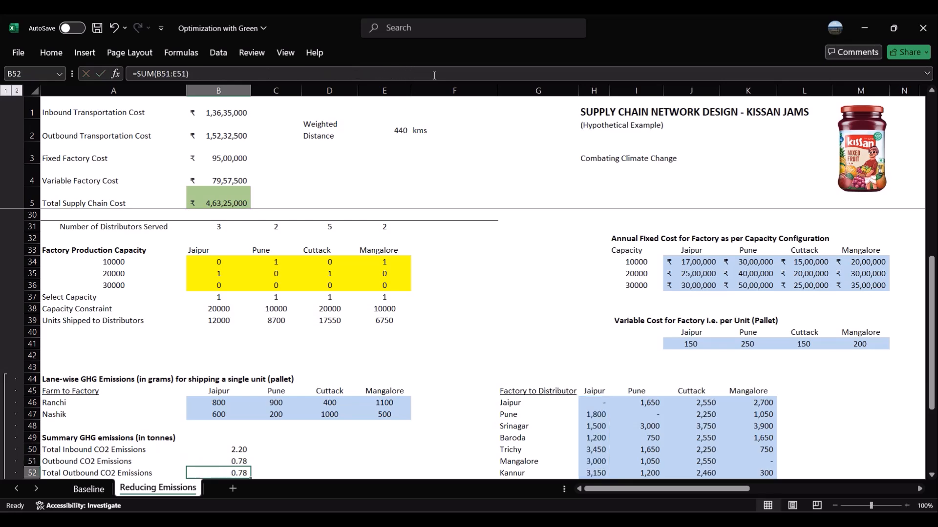
- Fill the outbound emissions formula from B51 across to E51 for the Pune, Cuttack and Mangalore factories
{"action": "key", "text": "Up"}
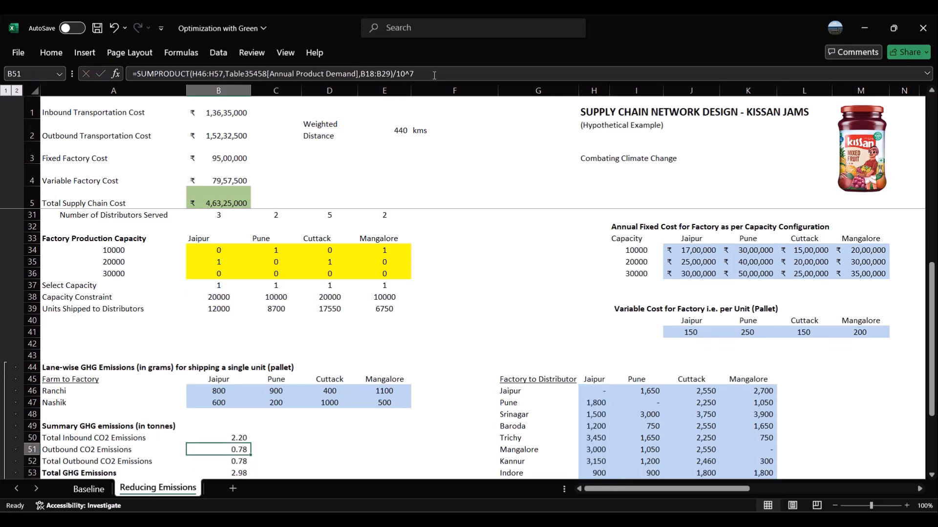
{"action": "key", "text": "shift+Right"}
{"action": "key", "text": "shift+Right"}
{"action": "key", "text": "shift+Right"}
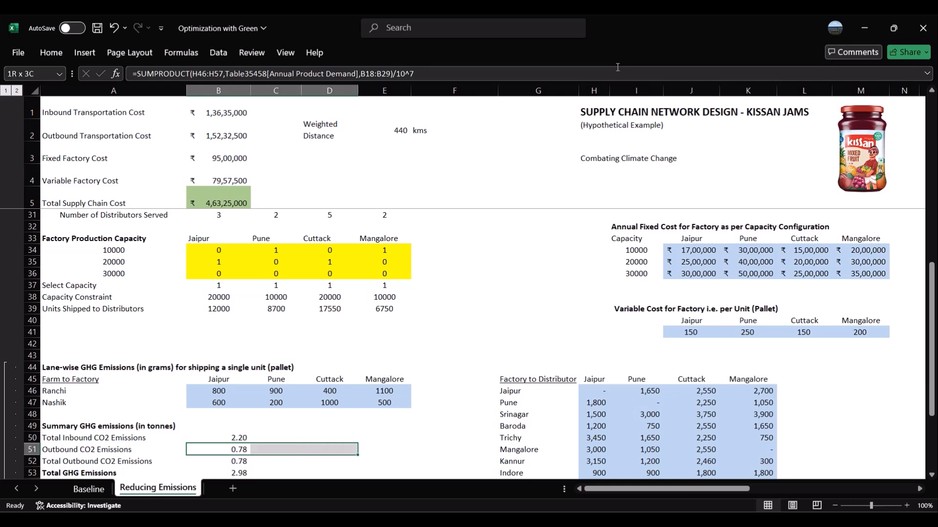
{"action": "key", "text": "ctrl+r"}
- Check the array references of the copied outbound emissions formulas in C51, D51 and E51
{"action": "key", "text": "Right"}
{"action": "key", "text": "F2"}
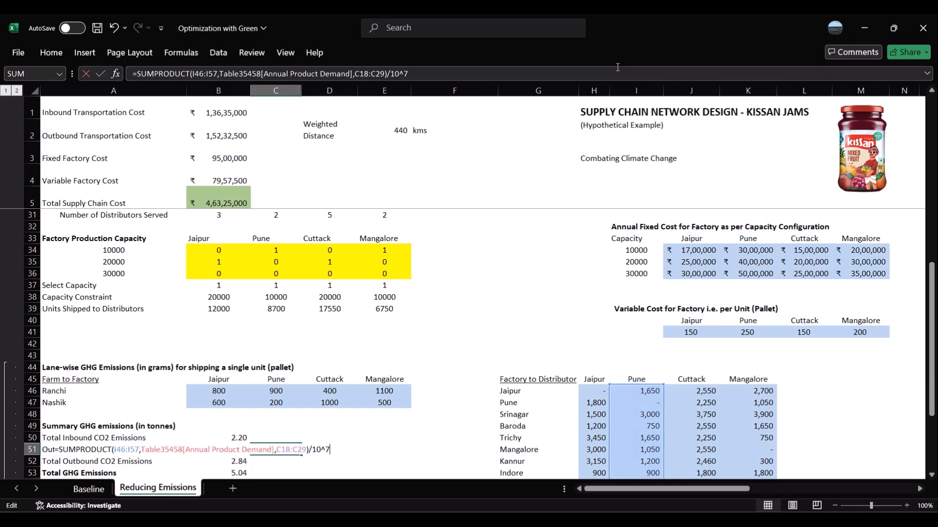
{"action": "key", "text": "Escape"}
{"action": "key", "text": "Right"}
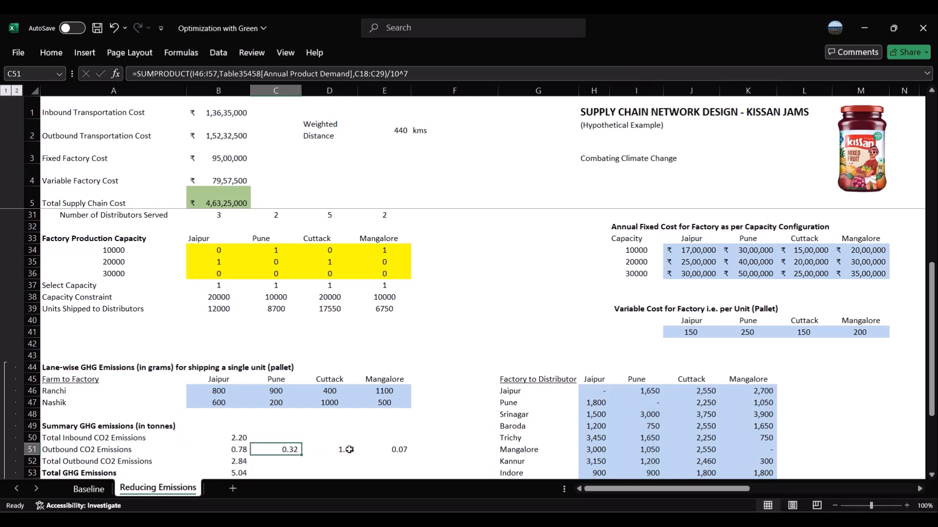
{"action": "key", "text": "F2"}
{"action": "key", "text": "Escape"}
{"action": "key", "text": "Right"}
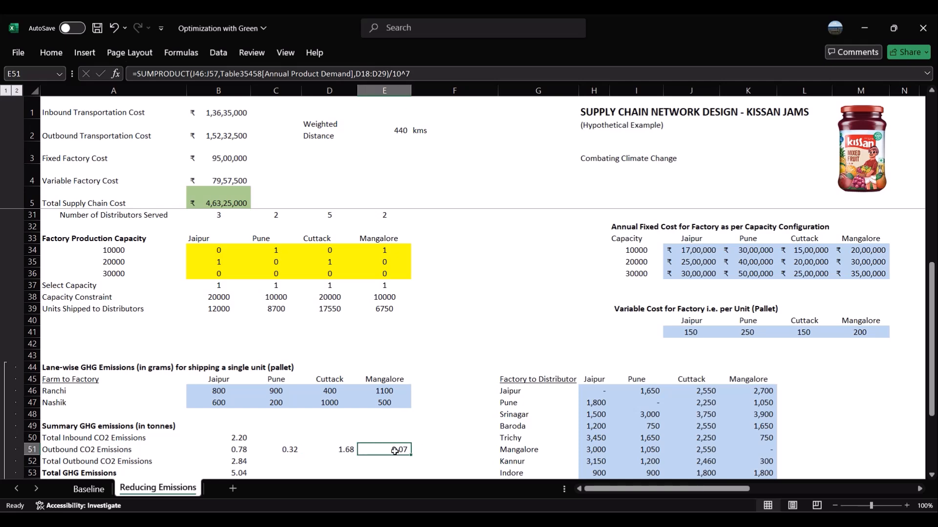
{"action": "key", "text": "F2"}
{"action": "key", "text": "Escape"}
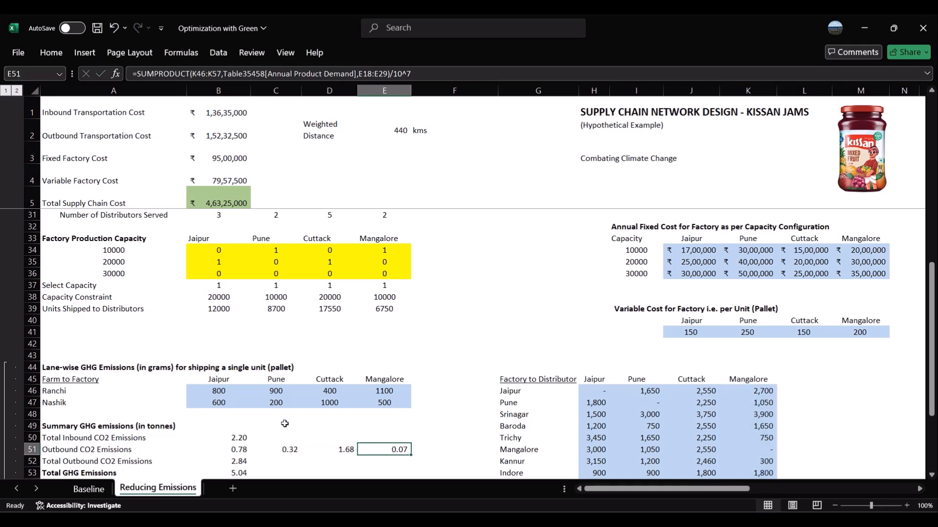
- Inspect the formulas behind Total Outbound CO2 Emissions in B52 and Total GHG Emissions in B53
{"action": "scroll", "coordinate": [284, 424], "scroll_direction": "down", "scroll_amount": 2}
{"action": "left_click", "coordinate": [236, 395]}
{"action": "key", "text": "F2"}
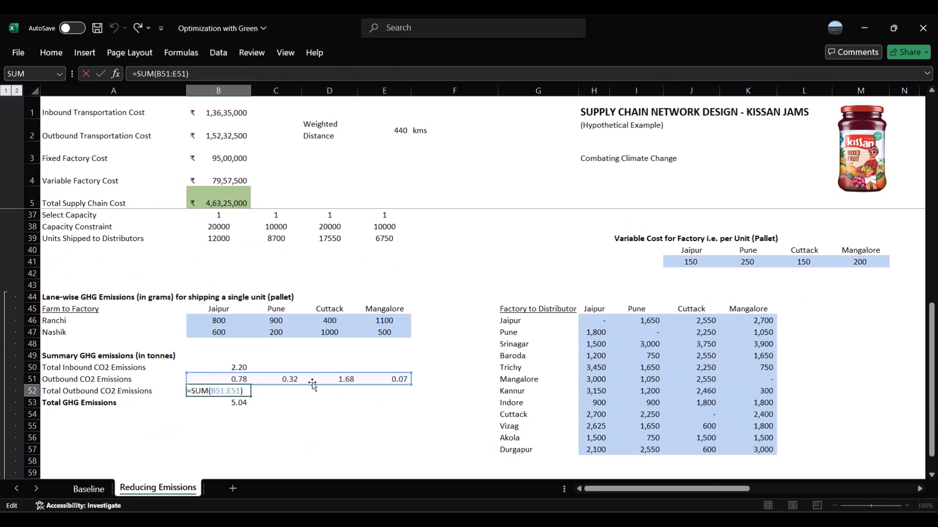
{"action": "key", "text": "Escape"}
{"action": "left_click", "coordinate": [244, 402]}
{"action": "key", "text": "F2"}
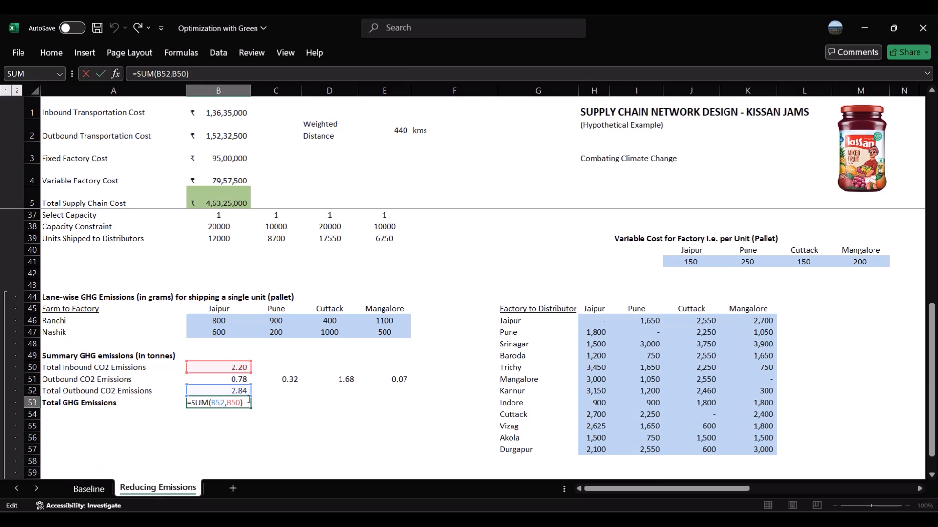
{"action": "key", "text": "Escape"}
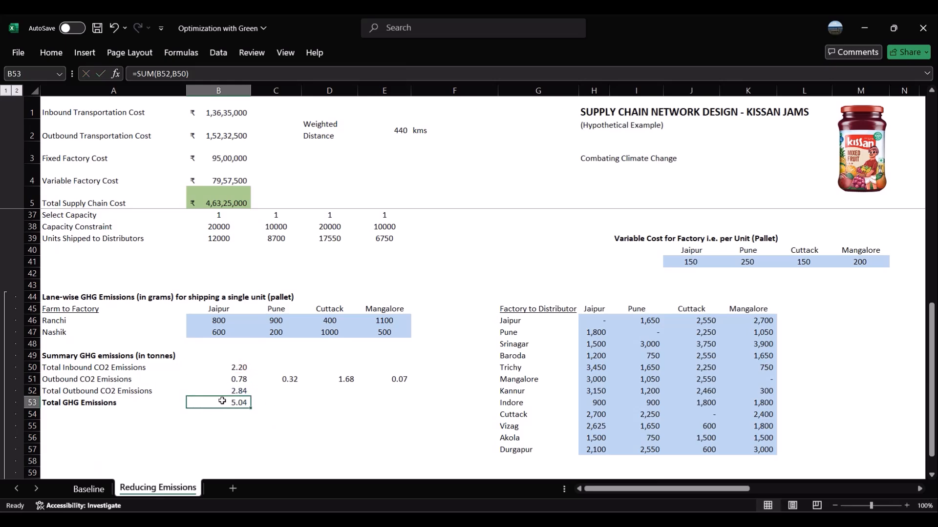
- Enter the label 5% Reduction in CO2 emissions targeted in cell A55
{"action": "left_click", "coordinate": [94, 423]}
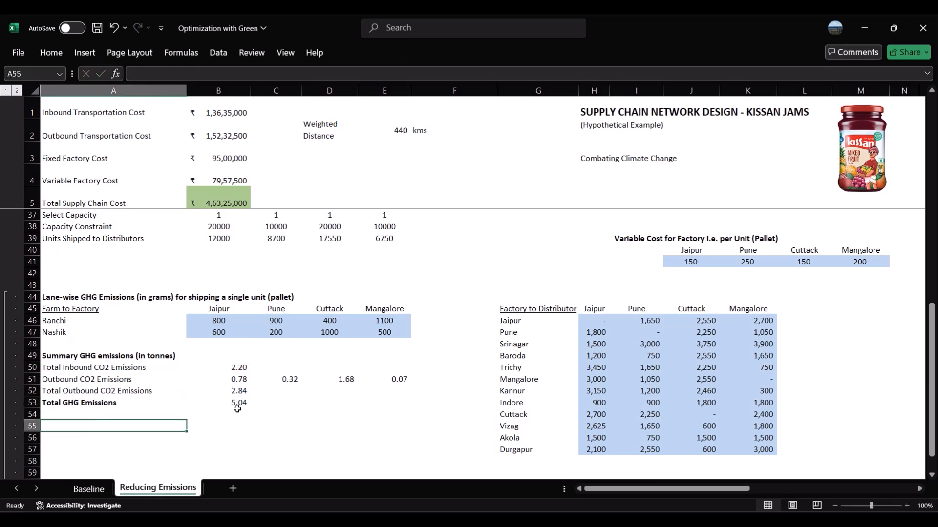
{"action": "scroll", "coordinate": [181, 435], "scroll_direction": "down", "scroll_amount": 2}
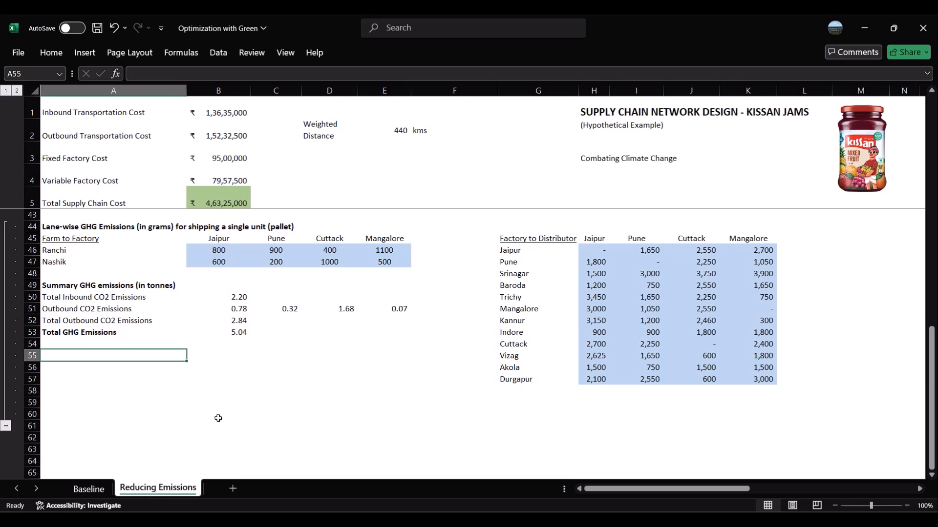
{"action": "type", "text": "5%"}
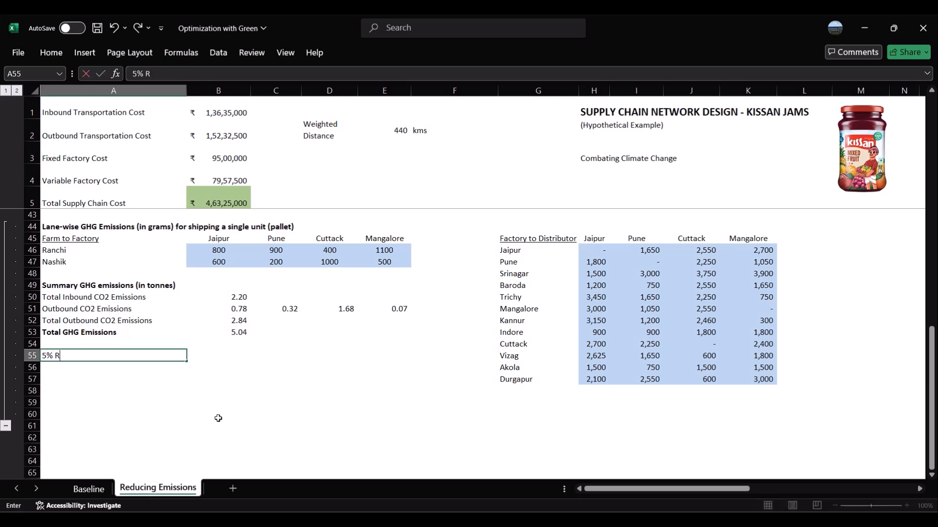
{"action": "type", "text": " Reduction in CO2 "}
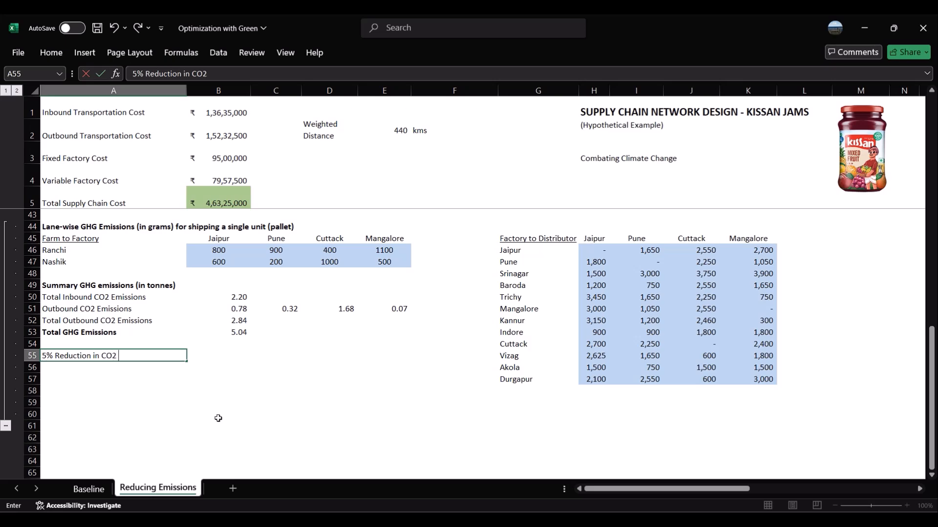
{"action": "type", "text": "emissions"}
{"action": "key", "text": "Return"}
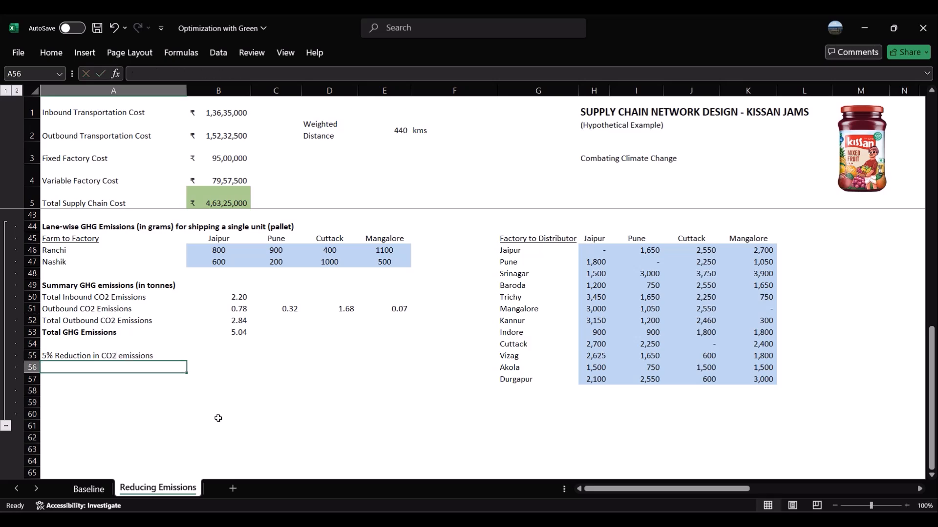
{"action": "key", "text": "Up"}
{"action": "key", "text": "F2"}
{"action": "type", "text": "tar"}
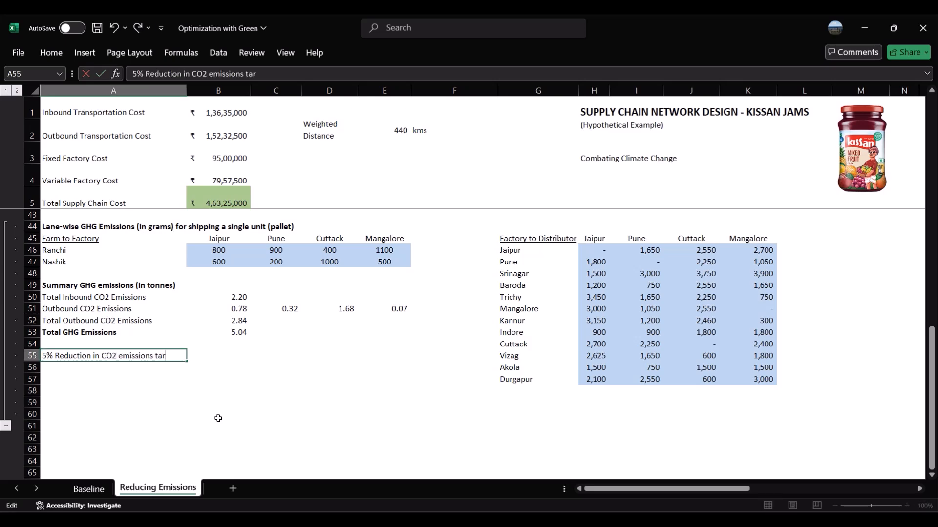
{"action": "type", "text": "get"}
{"action": "key", "text": "Return"}
- Calculate 5% of the Total GHG Emissions in B53 with a multiplication formula in cell B57
{"action": "key", "text": "Right"}
{"action": "key", "text": "Right"}
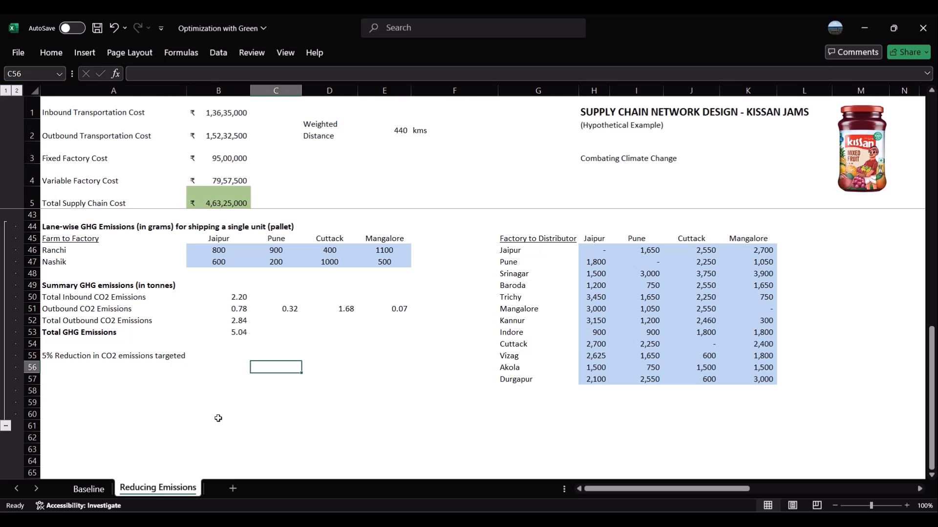
{"action": "key", "text": "Down"}
{"action": "key", "text": "Left"}
{"action": "type", "text": "="}
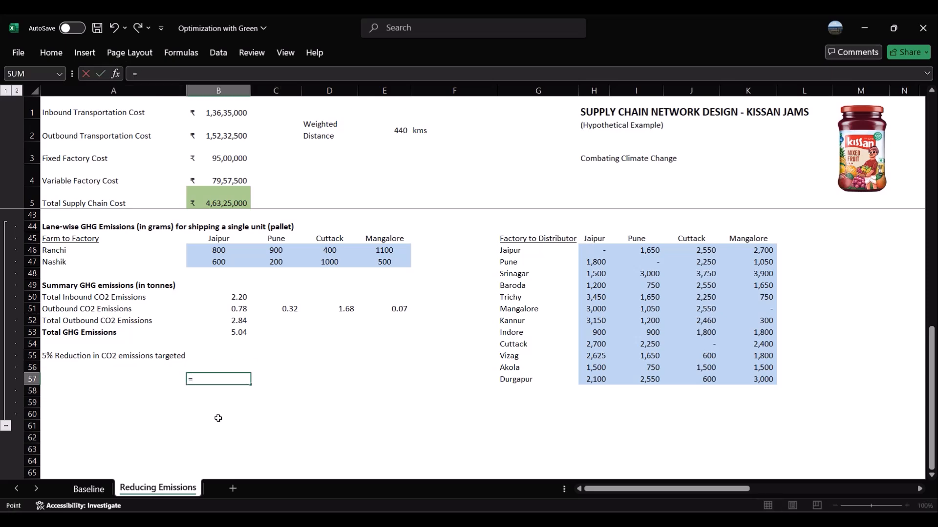
{"action": "key", "text": "Up"}
{"action": "key", "text": "Up"}
{"action": "key", "text": "Up"}
{"action": "key", "text": "Up"}
{"action": "type", "text": "*"}
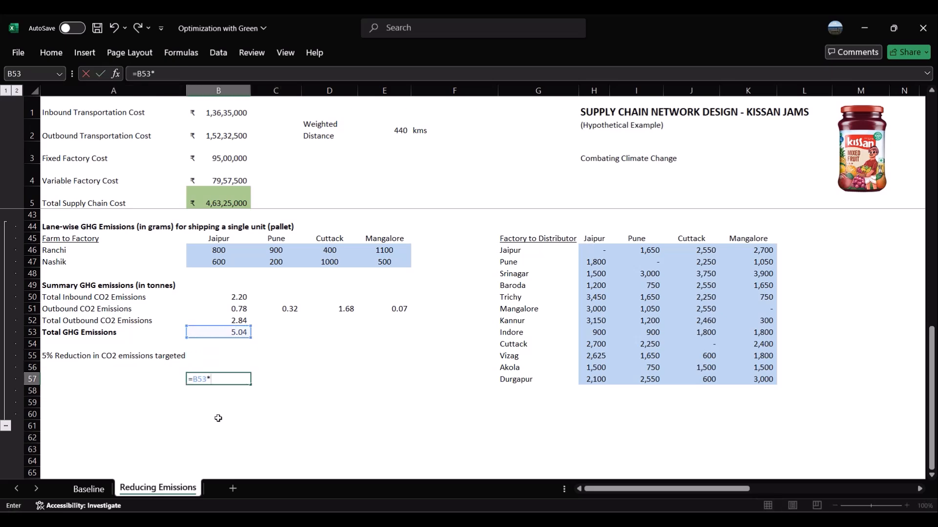
{"action": "type", "text": ".005"}
{"action": "key", "text": "Return"}
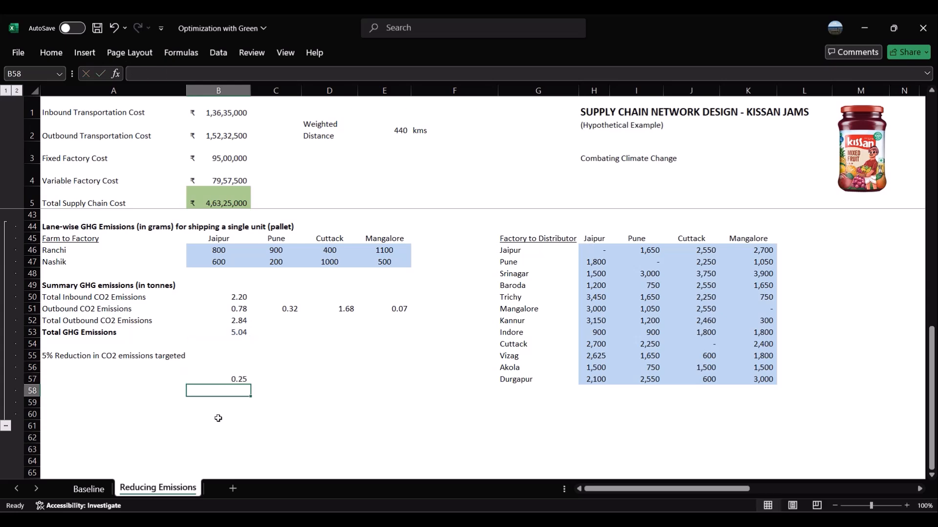
- Calculate the targeted emissions in B55 with the formula =B53-B57
{"action": "key", "text": "Up"}
{"action": "key", "text": "Up"}
{"action": "key", "text": "Up"}
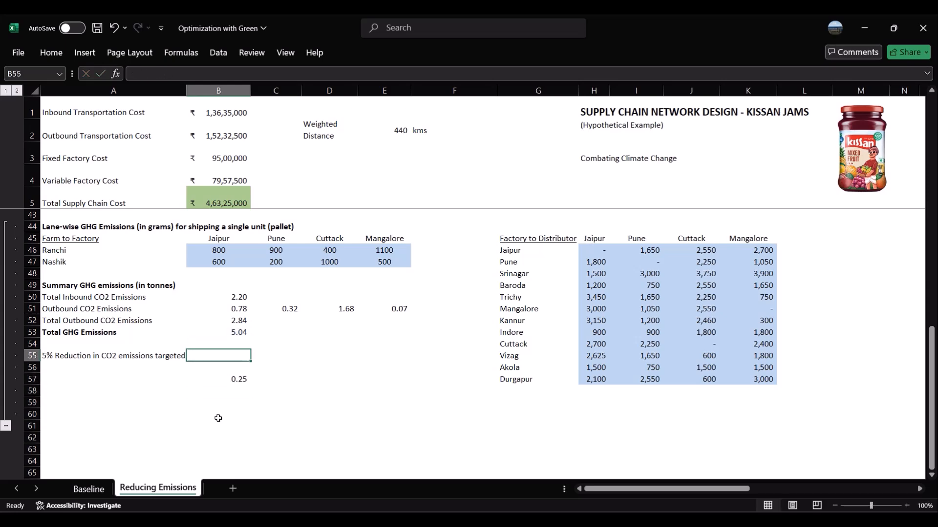
{"action": "type", "text": "="}
{"action": "key", "text": "Up"}
{"action": "key", "text": "Up"}
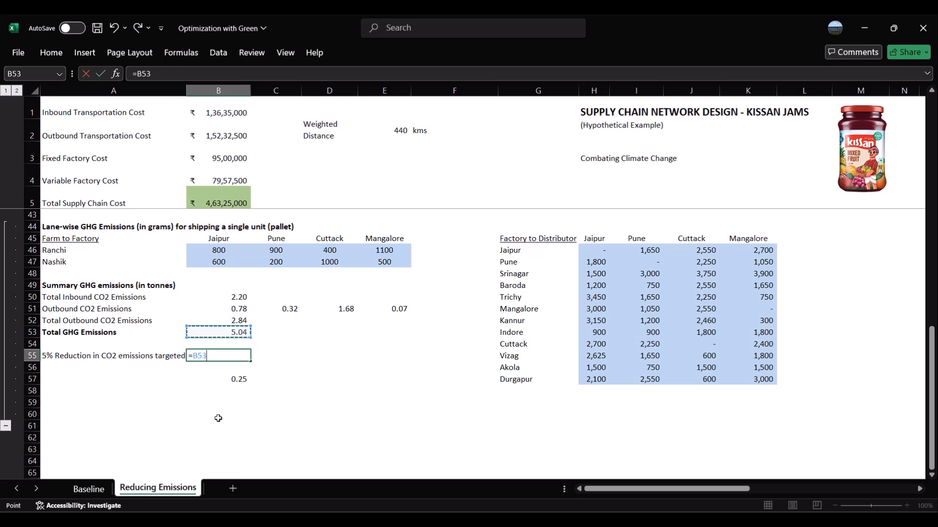
{"action": "type", "text": "-"}
{"action": "key", "text": "Down"}
{"action": "key", "text": "Down"}
{"action": "key", "text": "Return"}
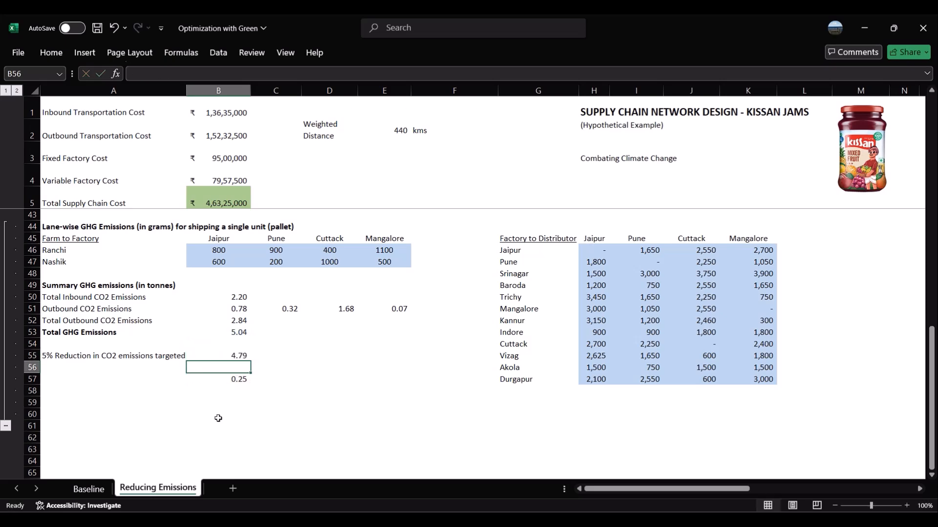
- Replace the formula in cell B55 with its static value so the emissions target is fixed
{"action": "key", "text": "Down"}
{"action": "key", "text": "Up"}
{"action": "key", "text": "Up"}
{"action": "key", "text": "ctrl+c"}
{"action": "key", "text": "alt+e"}
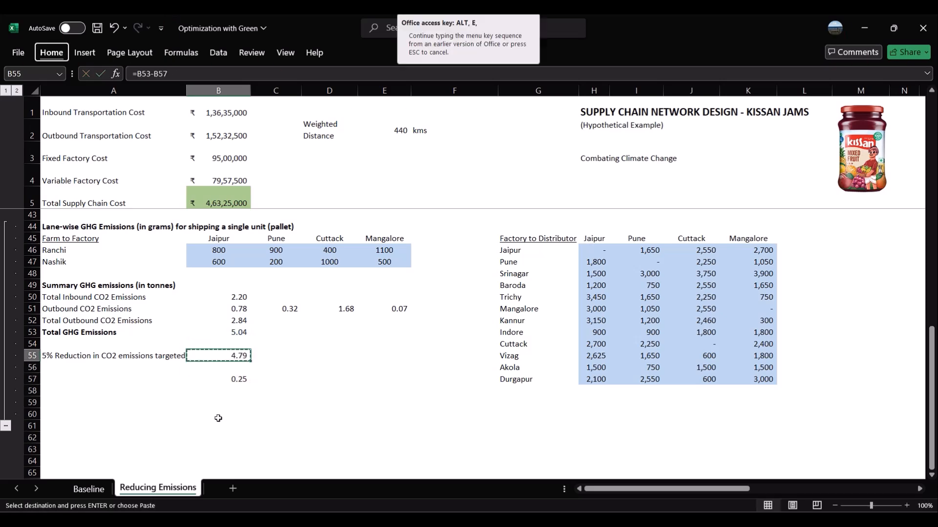
{"action": "key", "text": "s"}
{"action": "key", "text": "v"}
{"action": "key", "text": "Return"}
{"action": "key", "text": "Escape"}
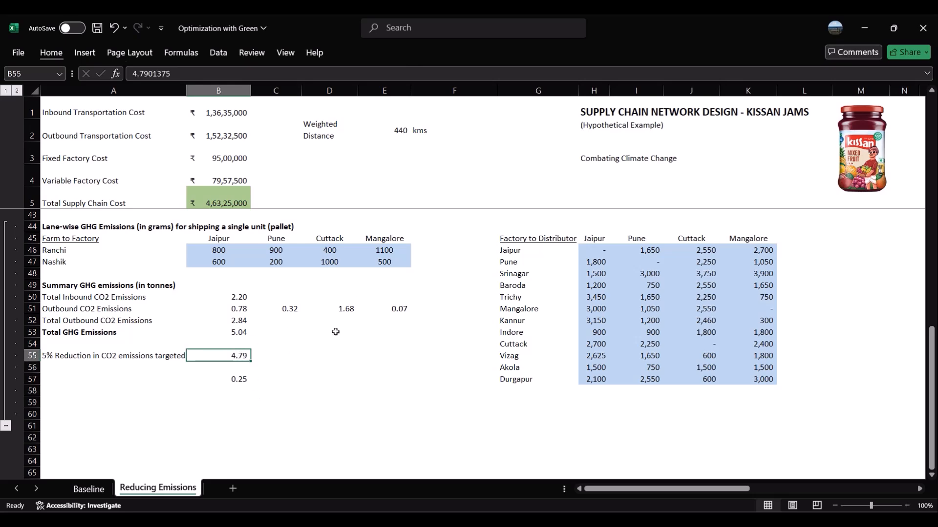
- Review the transportation costs in B1:B2, the factory activation cells B14:E14 and the production capacity choices in B34:E36
{"action": "scroll", "coordinate": [298, 355], "scroll_direction": "up", "scroll_amount": 3}
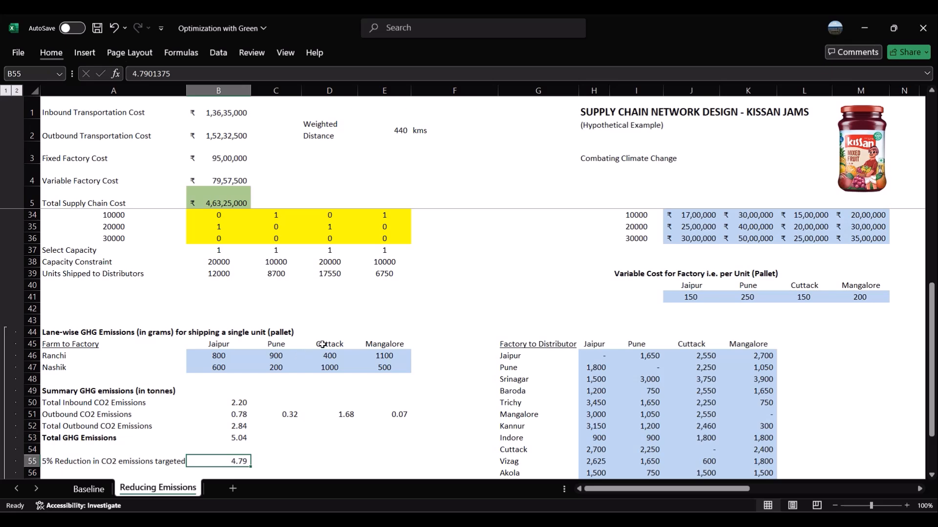
{"action": "scroll", "coordinate": [340, 155], "scroll_direction": "up", "scroll_amount": 3}
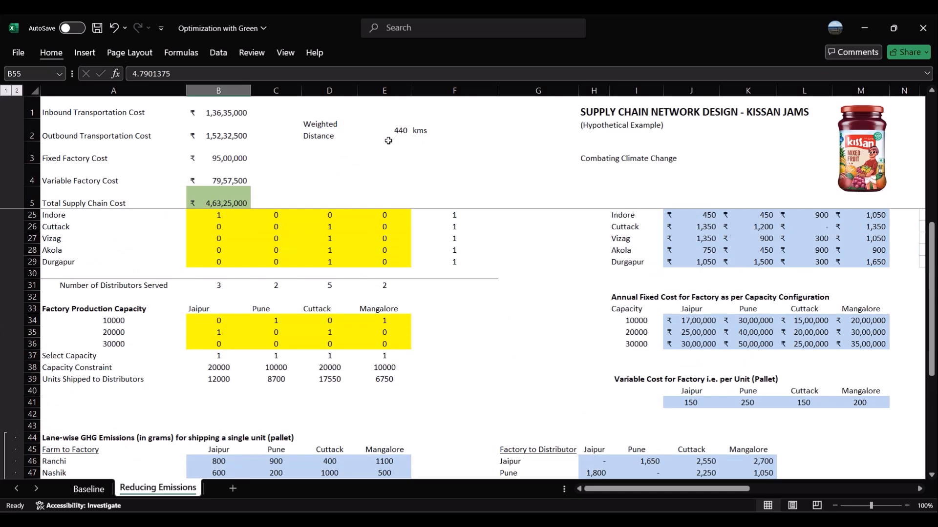
{"action": "scroll", "coordinate": [215, 186], "scroll_direction": "up", "scroll_amount": 5}
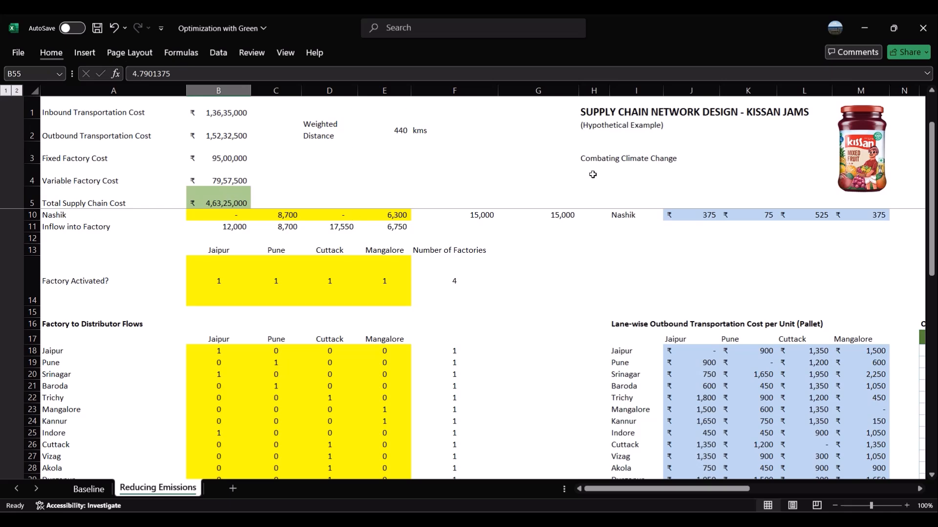
{"action": "scroll", "coordinate": [539, 264], "scroll_direction": "up", "scroll_amount": 2}
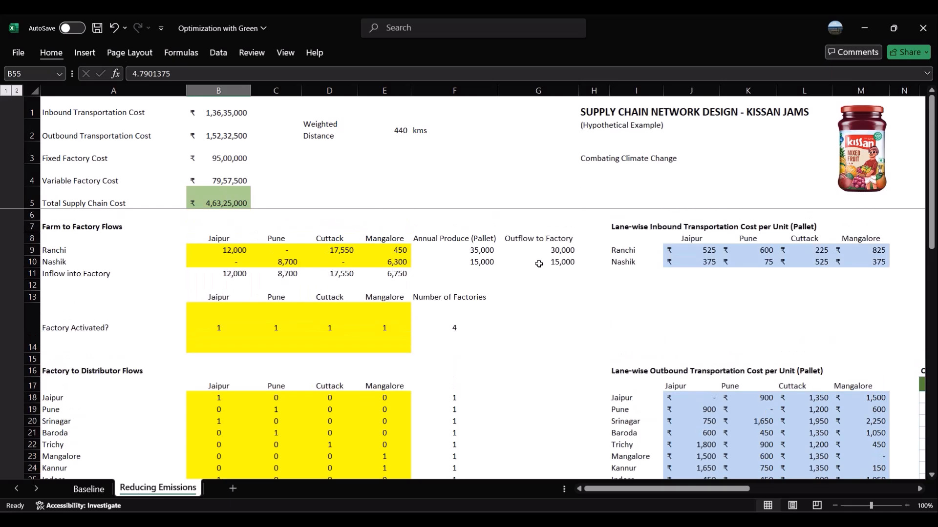
{"action": "left_click", "coordinate": [288, 52]}
{"action": "left_click", "coordinate": [225, 120]}
{"action": "left_click", "coordinate": [229, 139]}
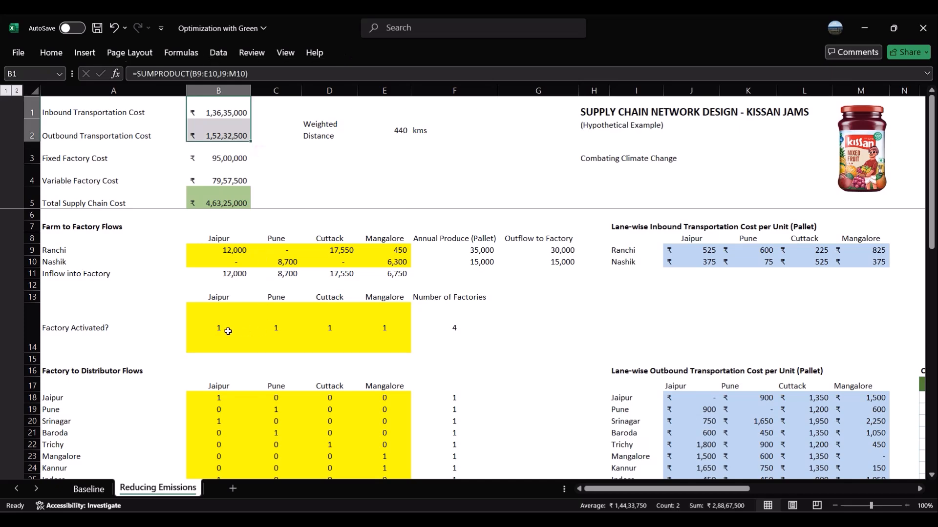
{"action": "left_click_drag", "start_coordinate": [225, 329], "coordinate": [372, 314]}
{"action": "scroll", "coordinate": [397, 306], "scroll_direction": "down", "scroll_amount": 2}
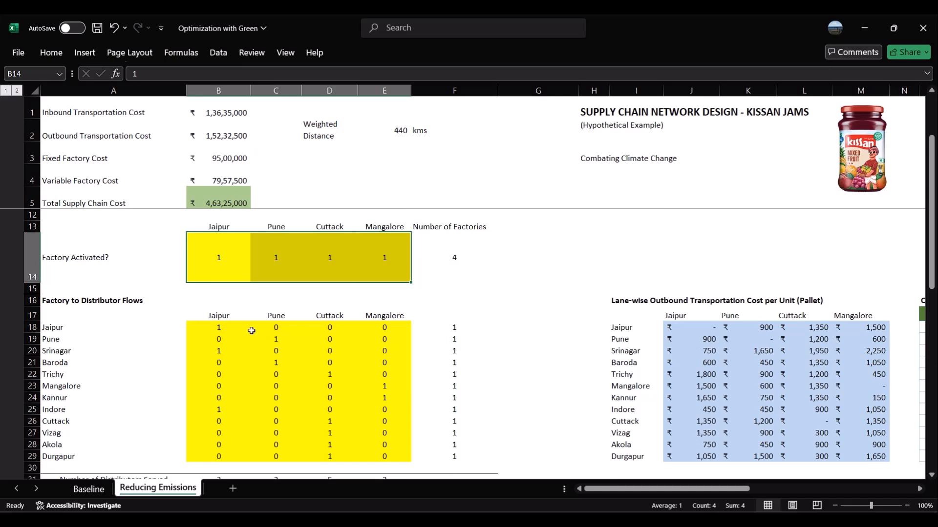
{"action": "scroll", "coordinate": [342, 351], "scroll_direction": "down", "scroll_amount": 3}
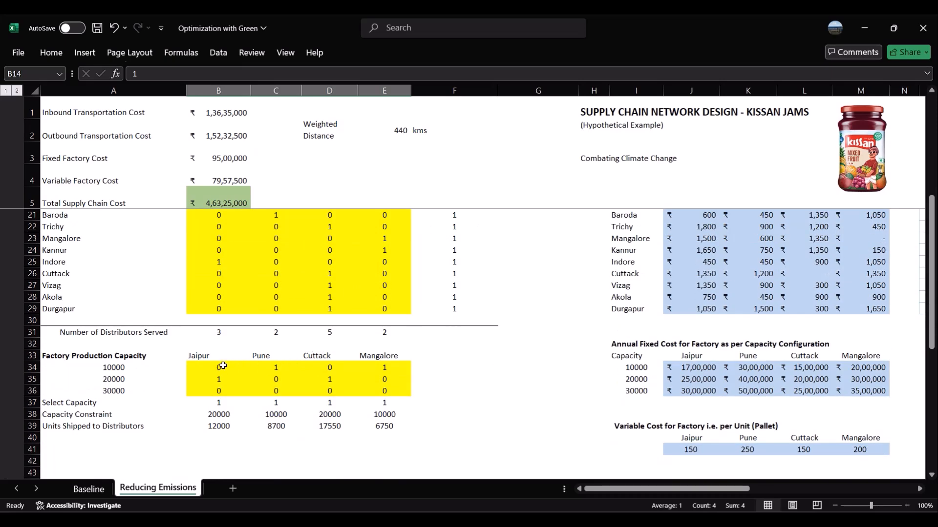
{"action": "left_click_drag", "start_coordinate": [223, 367], "coordinate": [376, 393]}
{"action": "scroll", "coordinate": [366, 293], "scroll_direction": "up", "scroll_amount": 5}
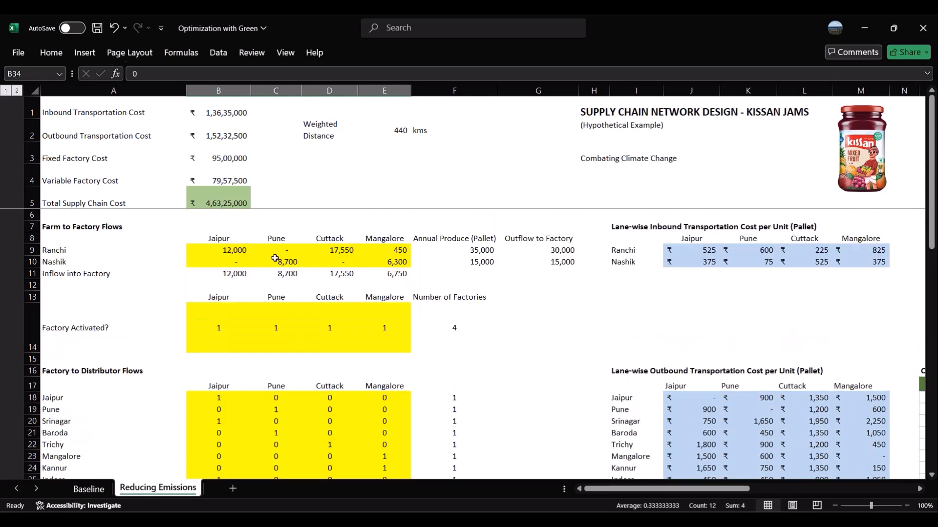
{"action": "left_click", "coordinate": [364, 229]}
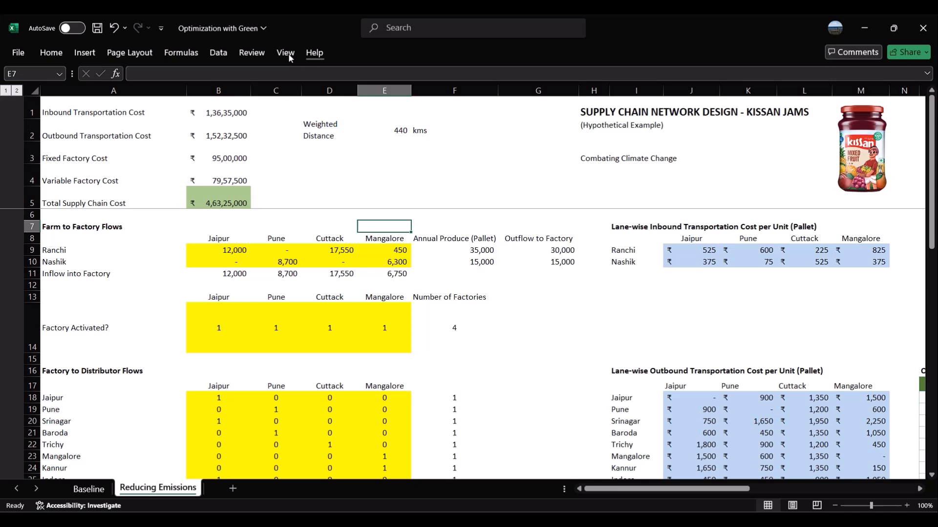
- Add the constraint $B$53 <= $B$55 to the Solver model, then solve it and keep the Solver solution
{"action": "left_click", "coordinate": [219, 55]}
{"action": "left_click", "coordinate": [855, 87]}
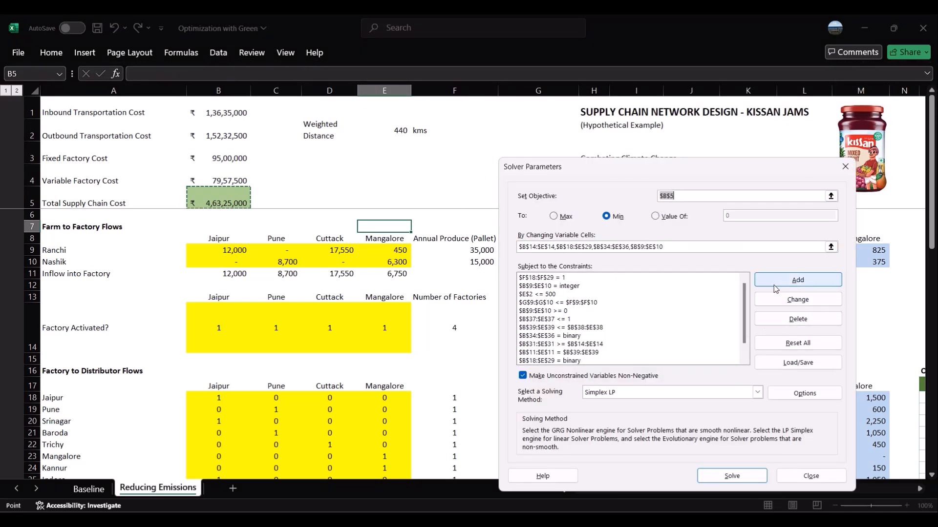
{"action": "left_click", "coordinate": [791, 281]}
{"action": "scroll", "coordinate": [245, 403], "scroll_direction": "down", "scroll_amount": 5}
{"action": "scroll", "coordinate": [245, 403], "scroll_direction": "down", "scroll_amount": 8}
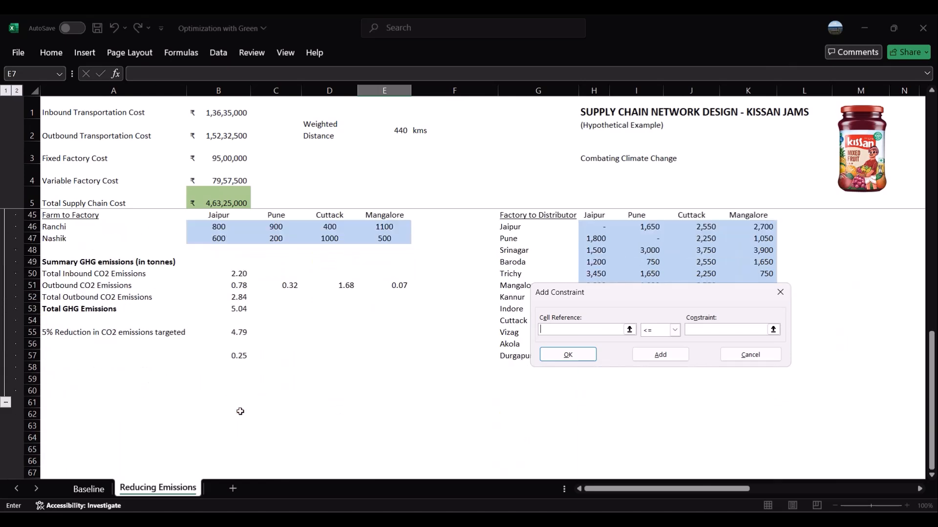
{"action": "left_click", "coordinate": [241, 308]}
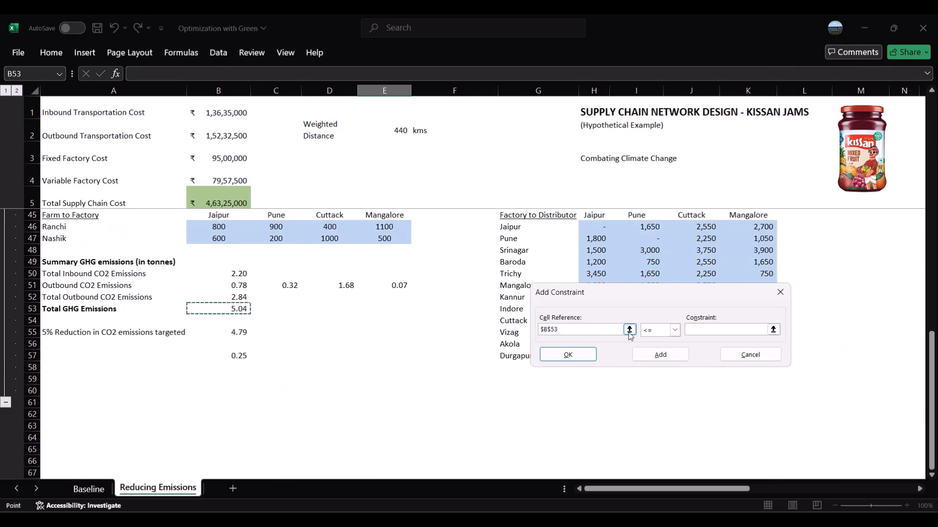
{"action": "left_click", "coordinate": [689, 331]}
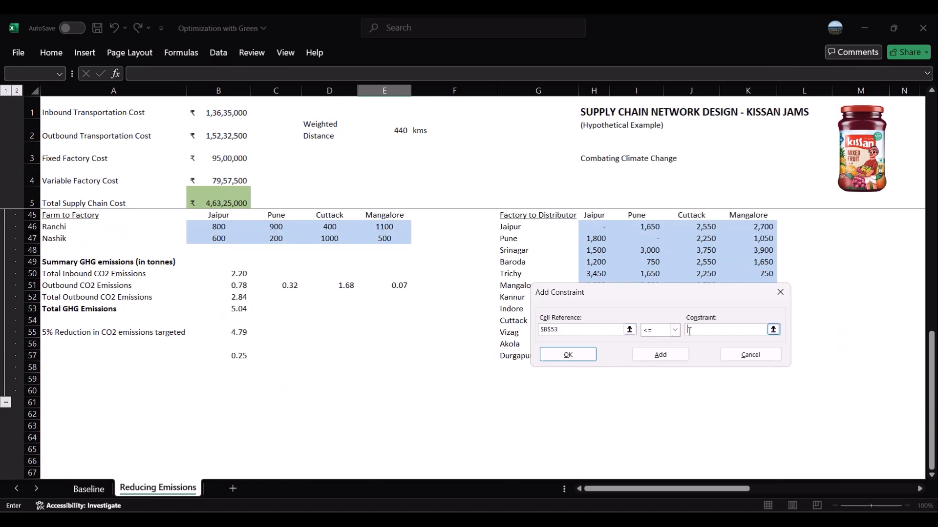
{"action": "left_click", "coordinate": [240, 332]}
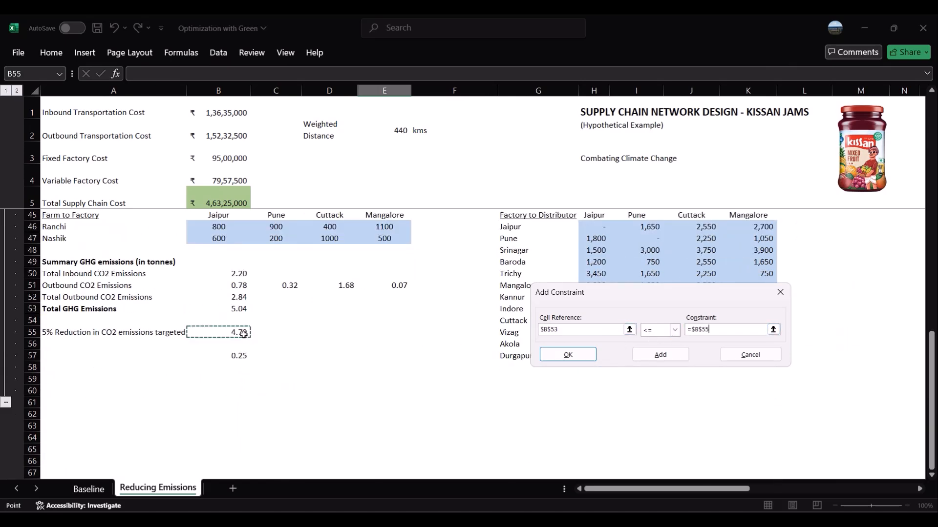
{"action": "left_click", "coordinate": [567, 355]}
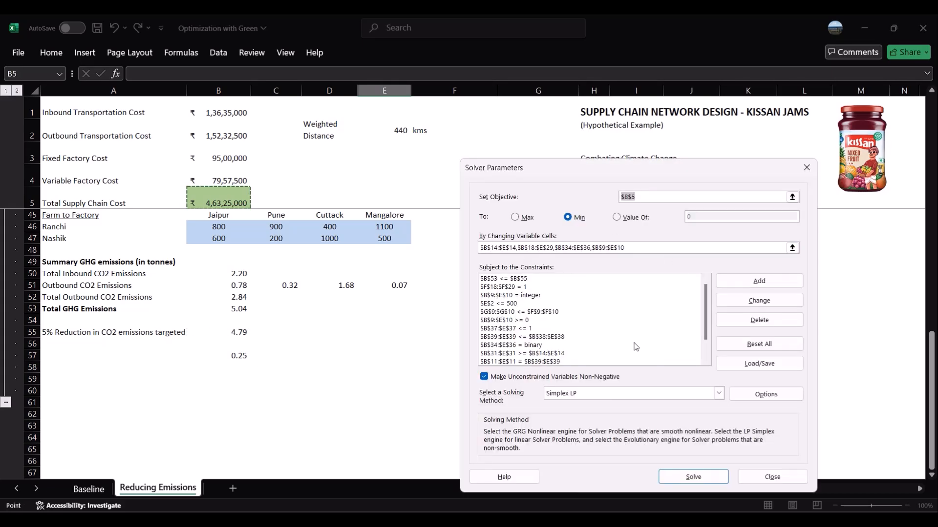
{"action": "left_click", "coordinate": [660, 476]}
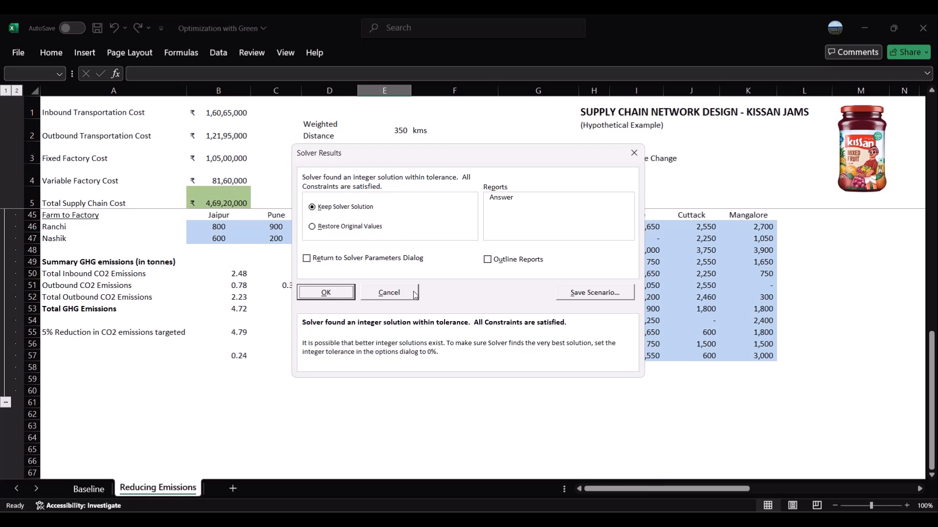
{"action": "left_click", "coordinate": [336, 293]}
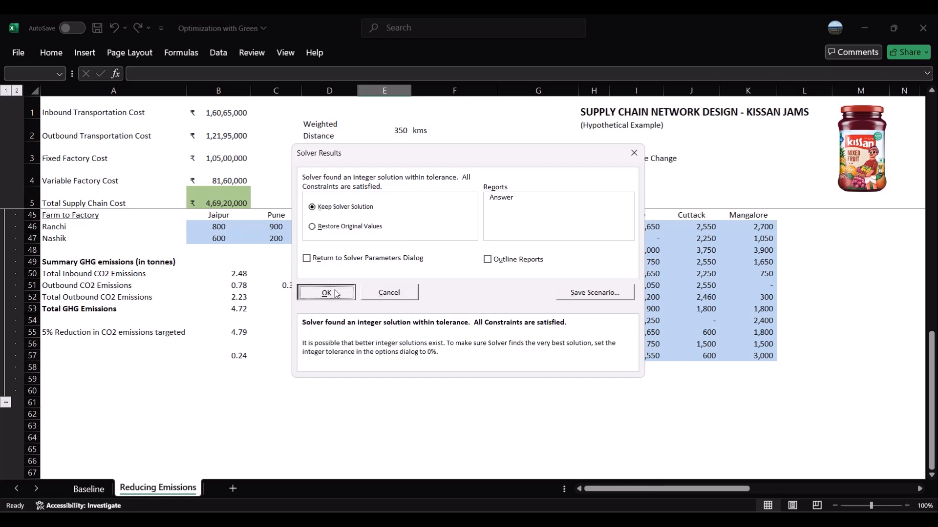
- Make the Total GHG Emissions value in B53 and the targeted emissions value in B55 bold
{"action": "scroll", "coordinate": [283, 325], "scroll_direction": "up", "scroll_amount": 1}
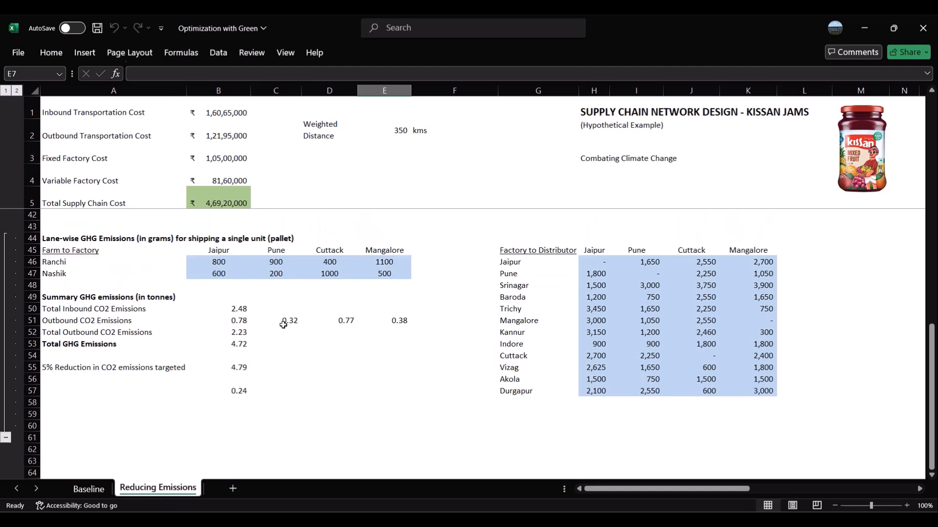
{"action": "left_click", "coordinate": [229, 345]}
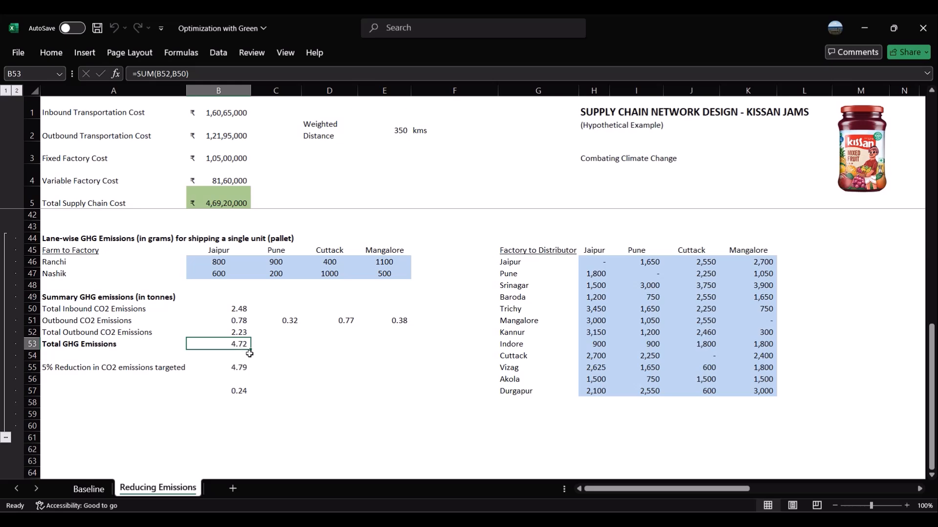
{"action": "key", "text": "ctrl+b"}
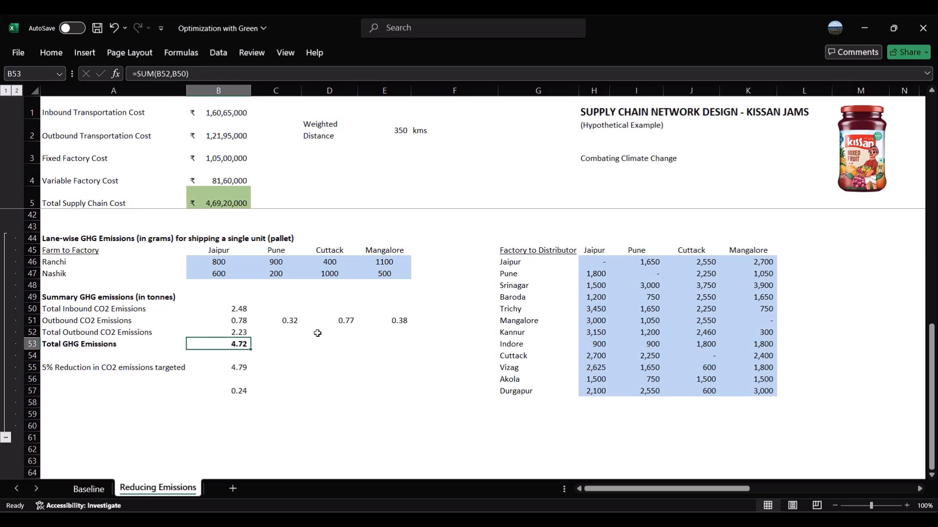
{"action": "left_click", "coordinate": [220, 368]}
{"action": "key", "text": "ctrl+b"}
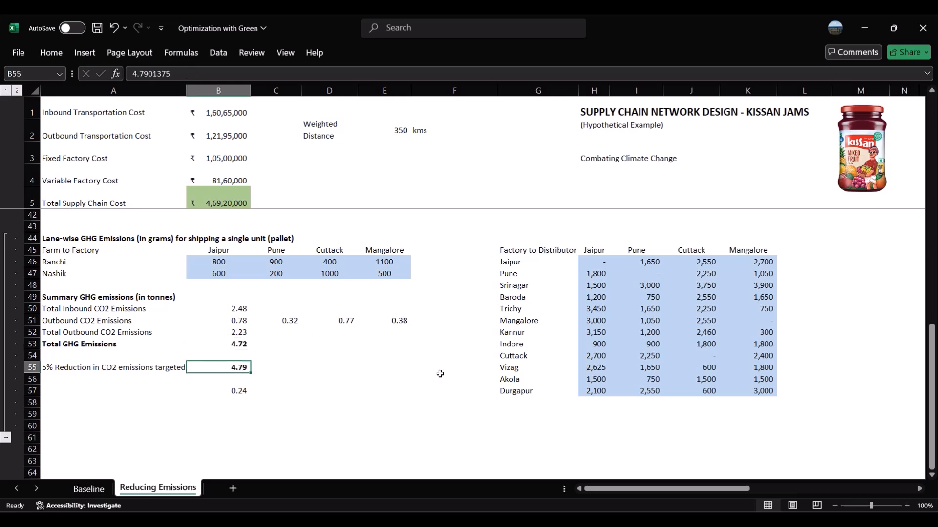
- Examine the Total Supply Chain Cost in B5, the transportation costs in B1:B2, the factory costs in B3:B4 and the farm-to-factory flows
{"action": "left_click", "coordinate": [217, 201]}
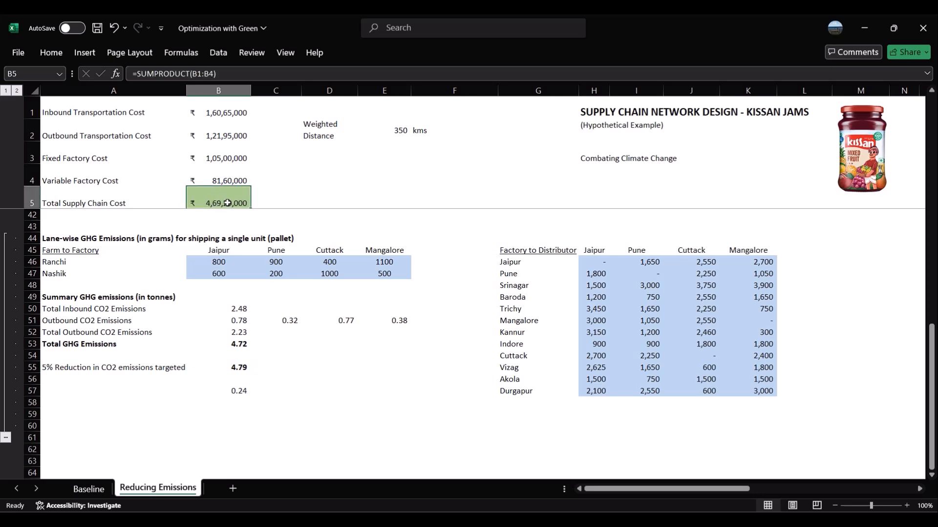
{"action": "scroll", "coordinate": [251, 178], "scroll_direction": "up", "scroll_amount": 2}
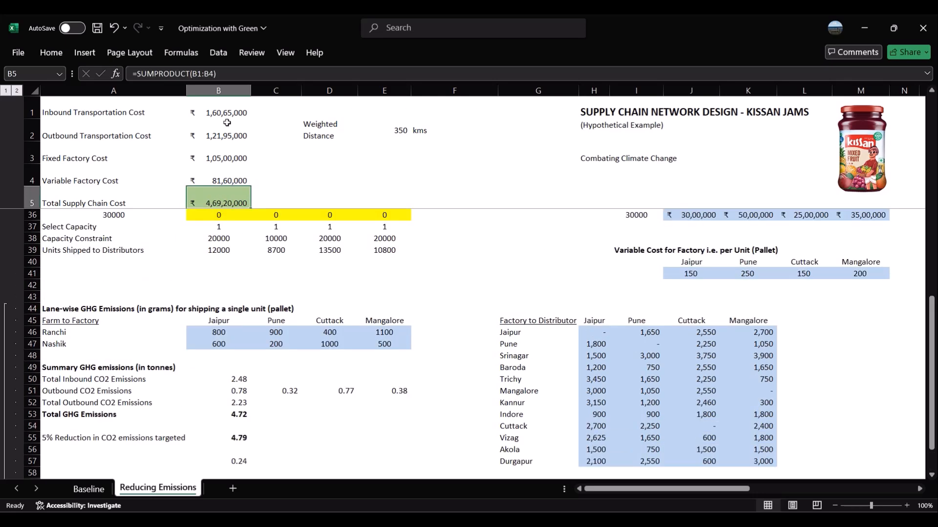
{"action": "left_click_drag", "start_coordinate": [227, 122], "coordinate": [235, 137]}
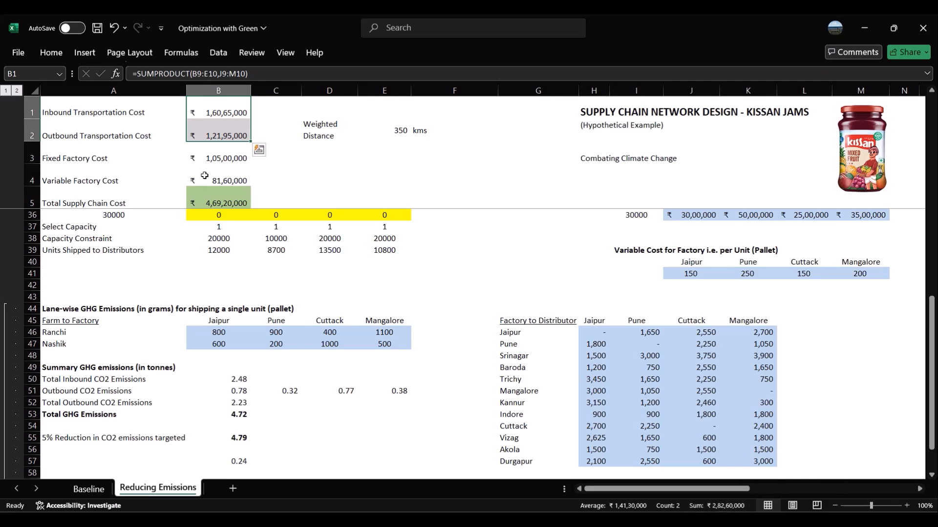
{"action": "mouse_move", "coordinate": [210, 168]}
{"action": "left_mouse_down"}
{"action": "mouse_move", "coordinate": [219, 159]}
{"action": "mouse_move", "coordinate": [221, 180]}
{"action": "left_mouse_up"}
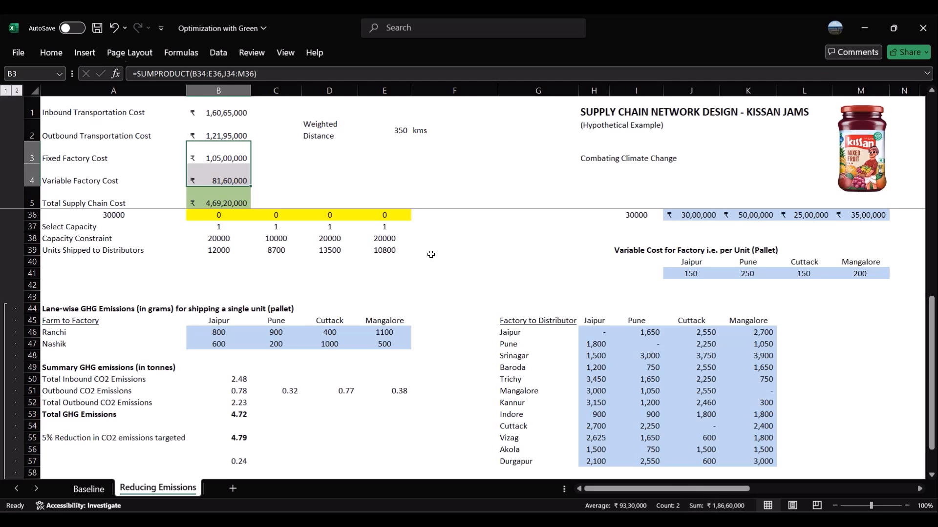
{"action": "scroll", "coordinate": [340, 225], "scroll_direction": "up", "scroll_amount": 10}
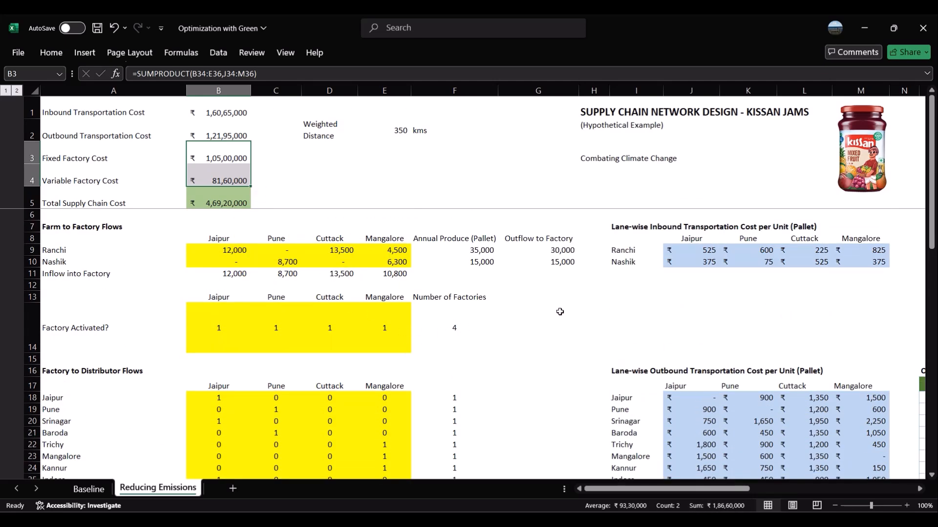
{"action": "left_click", "coordinate": [602, 306]}
- Open the Pre image from the desktop and compare its costs, flows and factory settings with the Post image
{"action": "key", "text": "super+d"}
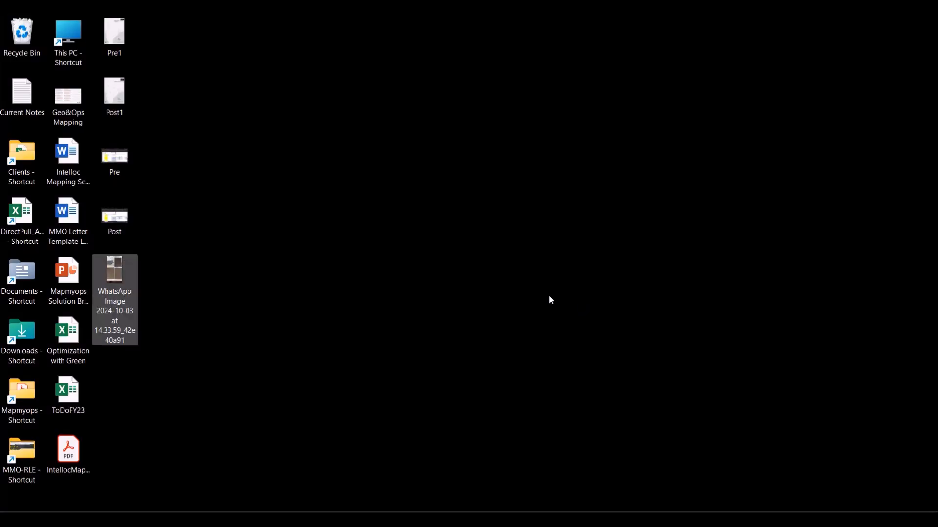
{"action": "double_click", "coordinate": [113, 161]}
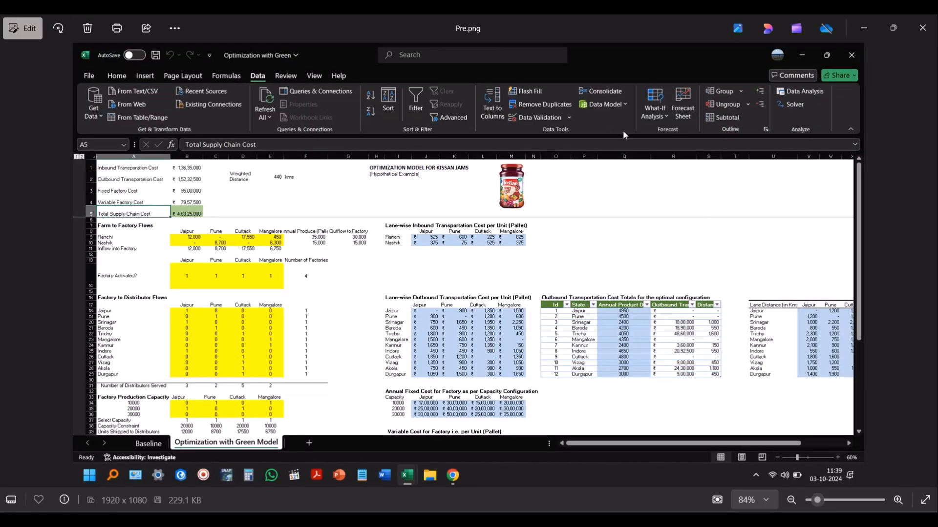
{"action": "scroll", "coordinate": [377, 223], "scroll_direction": "up", "scroll_amount": 2}
{"action": "scroll", "coordinate": [355, 236], "scroll_direction": "down", "scroll_amount": 2}
{"action": "key", "text": "Right"}
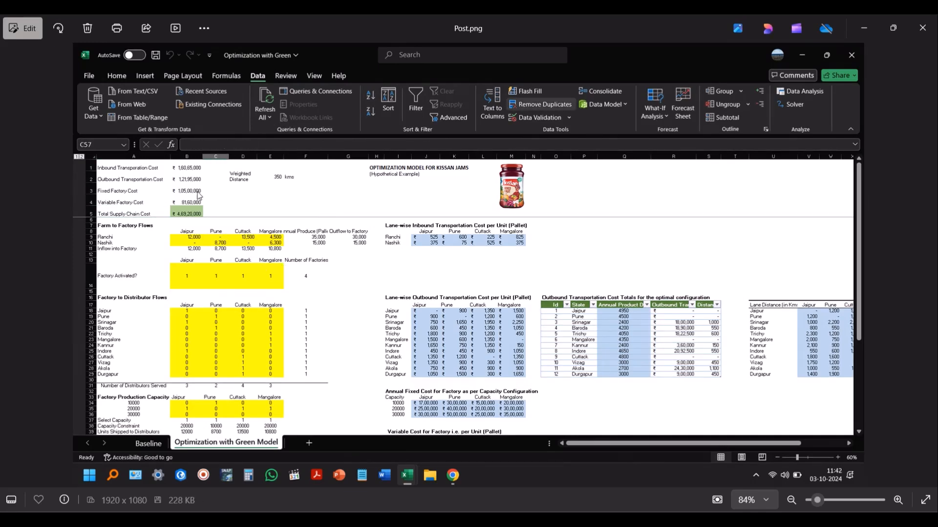
{"action": "key", "text": "Left"}
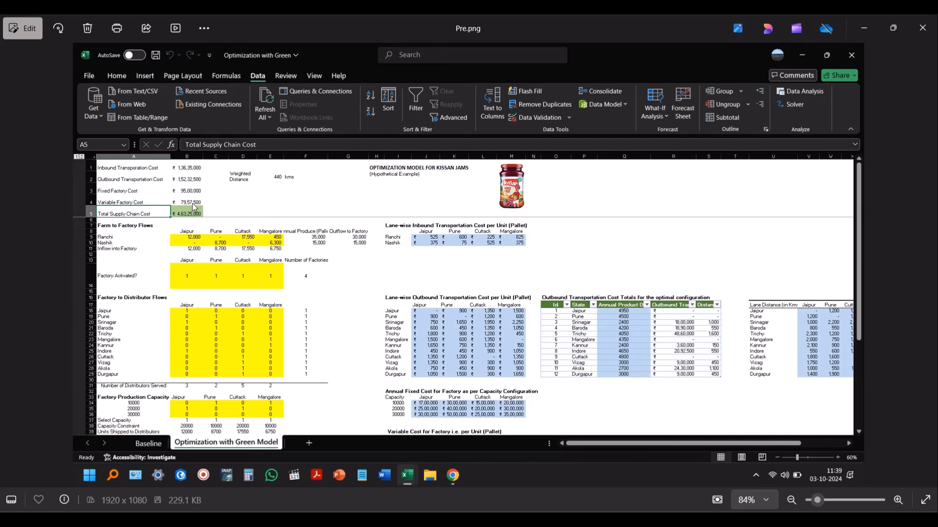
{"action": "key", "text": "Right"}
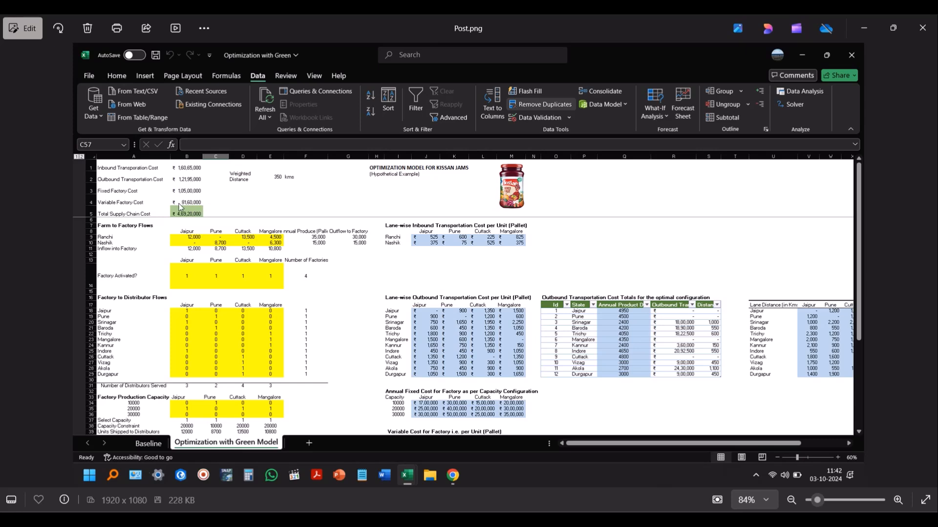
{"action": "key", "text": "Left"}
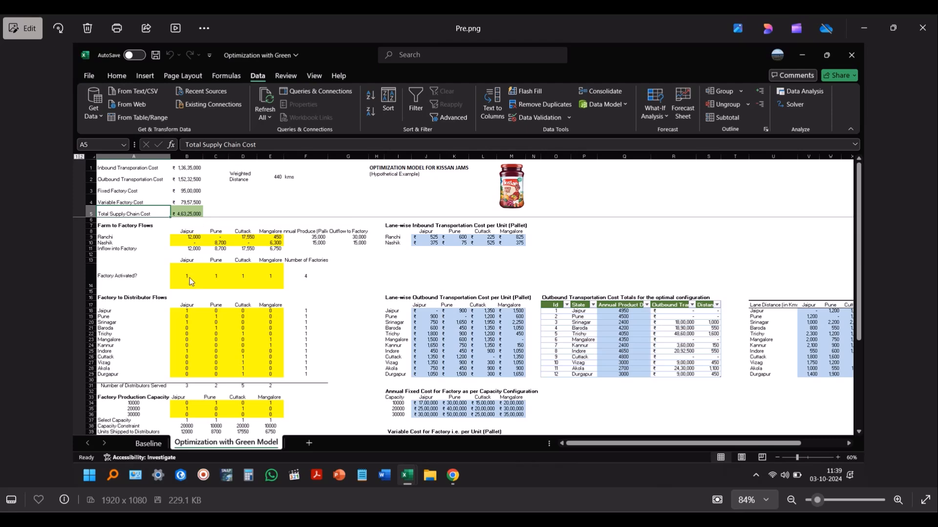
{"action": "key", "text": "Left"}
{"action": "key", "text": "Right"}
{"action": "key", "text": "Right"}
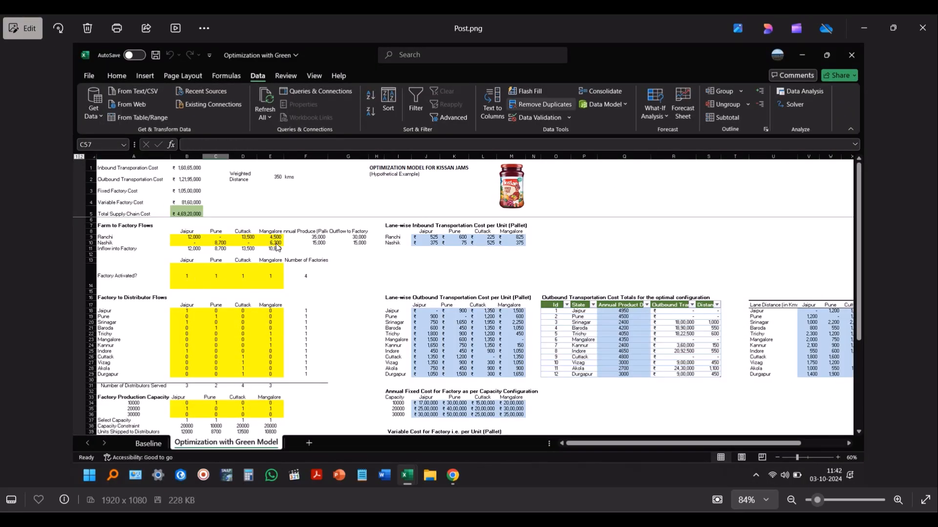
- Compare the Ranchi and Nashik farm-to-factory flows into Cuttack and Mangalore between the Pre and Post images
{"action": "key", "text": "Left"}
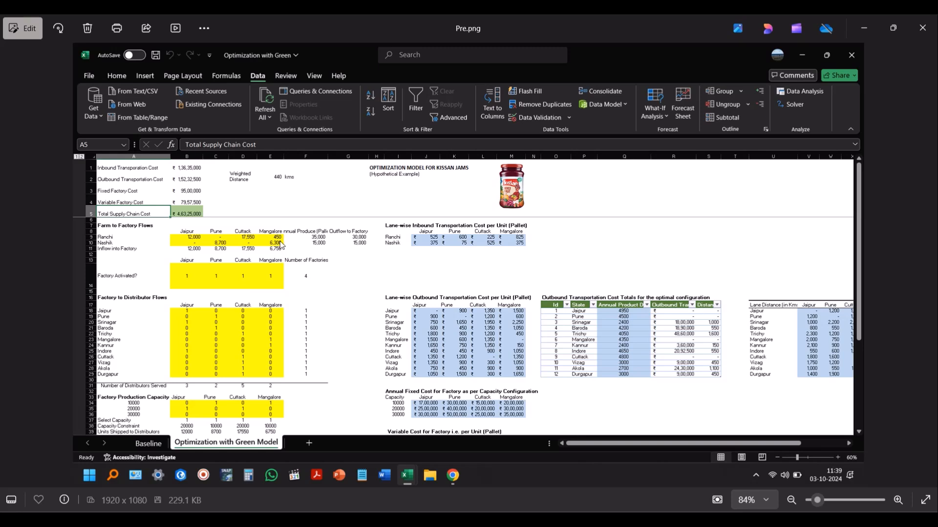
{"action": "key", "text": "Right"}
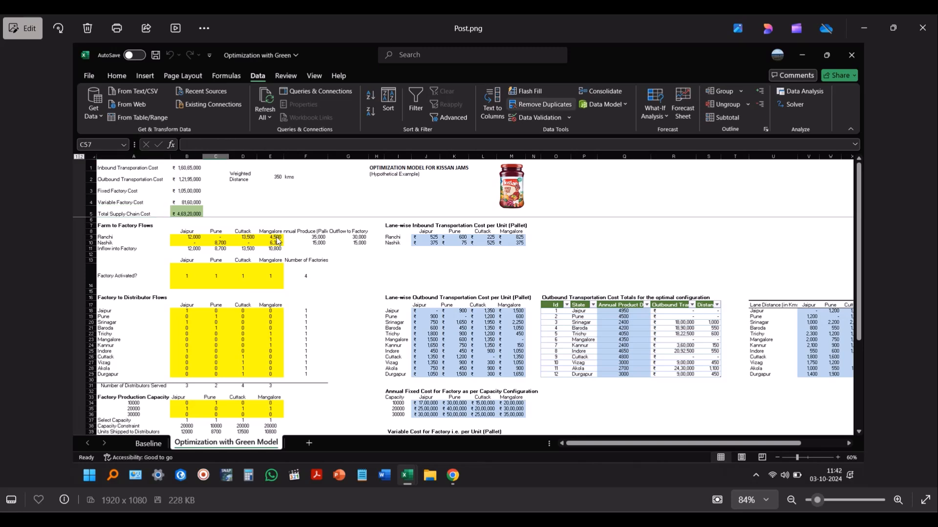
{"action": "key", "text": "Left"}
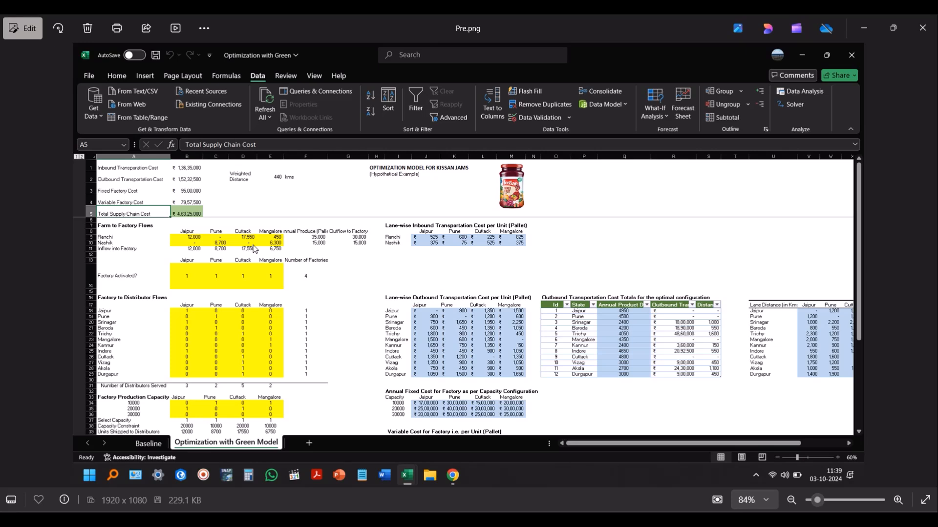
{"action": "key", "text": "Right"}
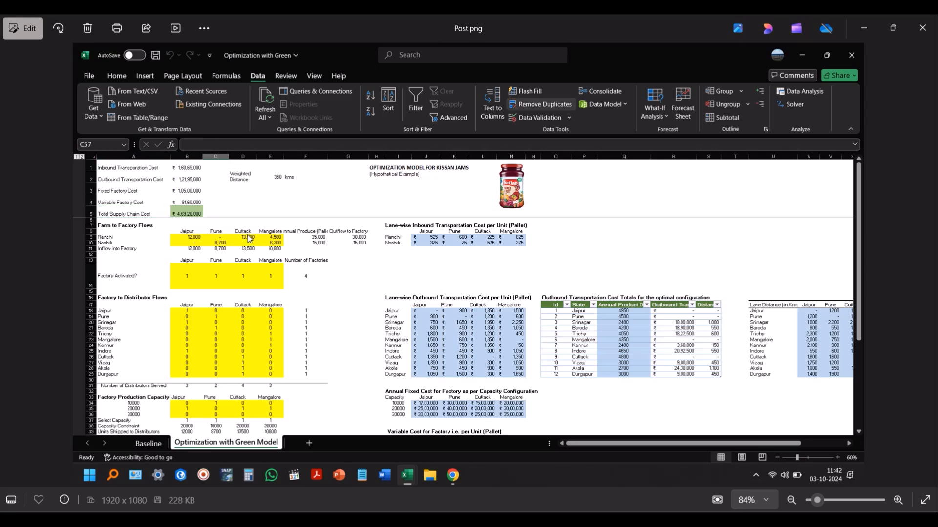
{"action": "key", "text": "Left"}
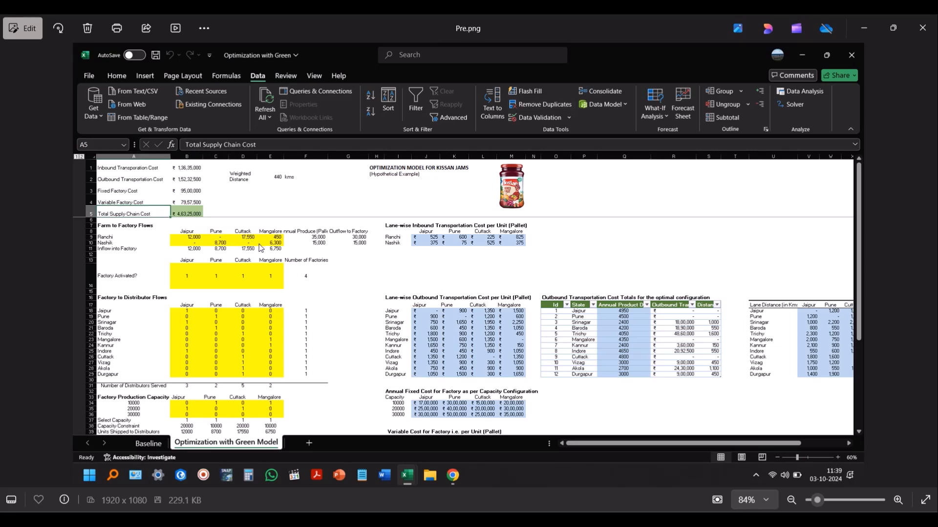
{"action": "key", "text": "Right"}
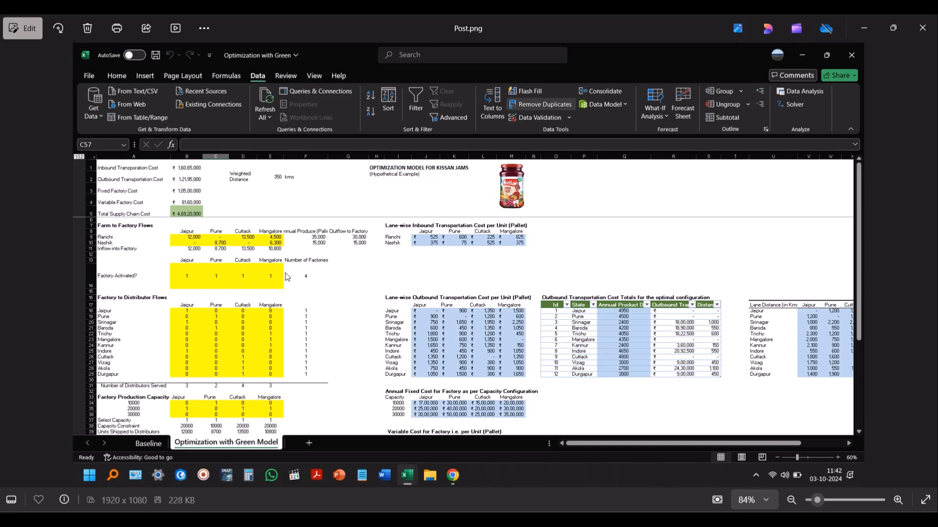
- Compare the factory activation and factory-to-distributor assignments, especially Trichy's, between the Pre and Post images
{"action": "key", "text": "Left"}
{"action": "key", "text": "Right"}
{"action": "key", "text": "Left"}
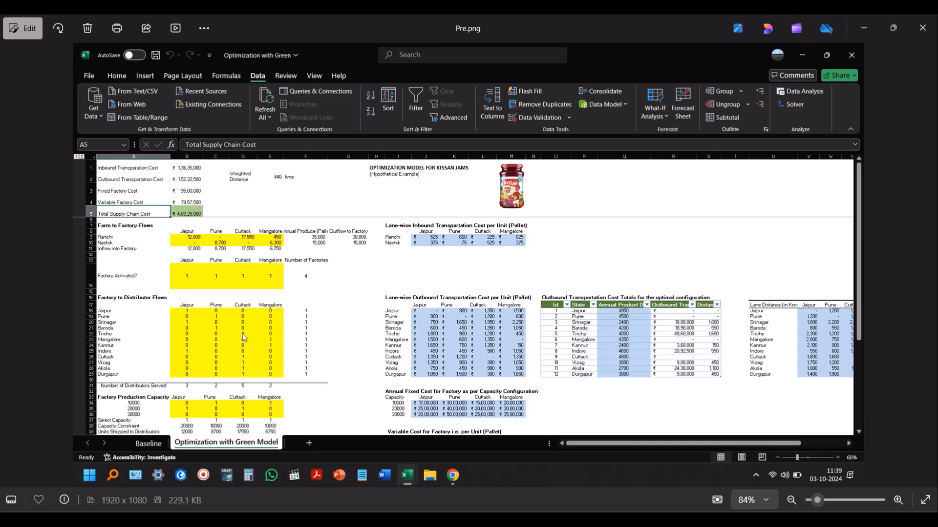
{"action": "key", "text": "Right"}
{"action": "key", "text": "Left"}
{"action": "key", "text": "Right"}
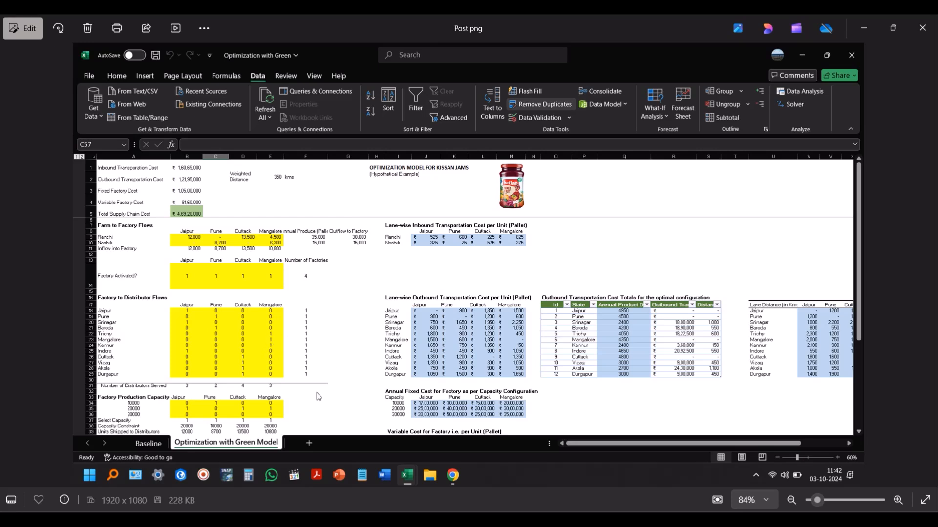
- Compare Mangalore's selected production capacity and number of distributors served between the Pre and Post images
{"action": "key", "text": "Left"}
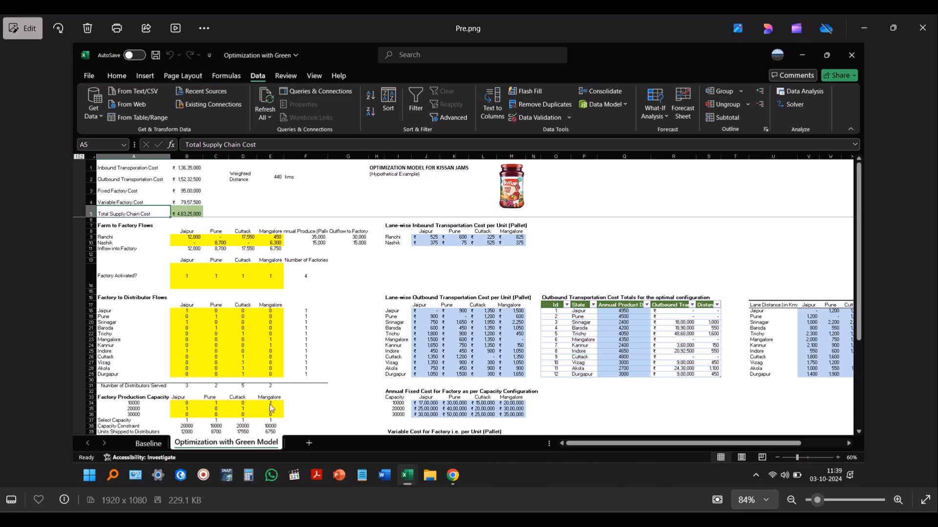
{"action": "key", "text": "Right"}
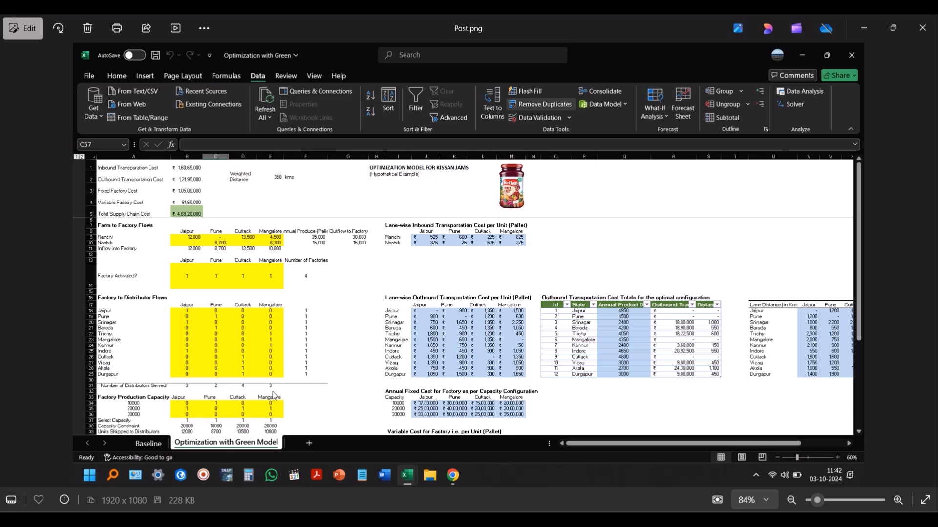
{"action": "key", "text": "Left"}
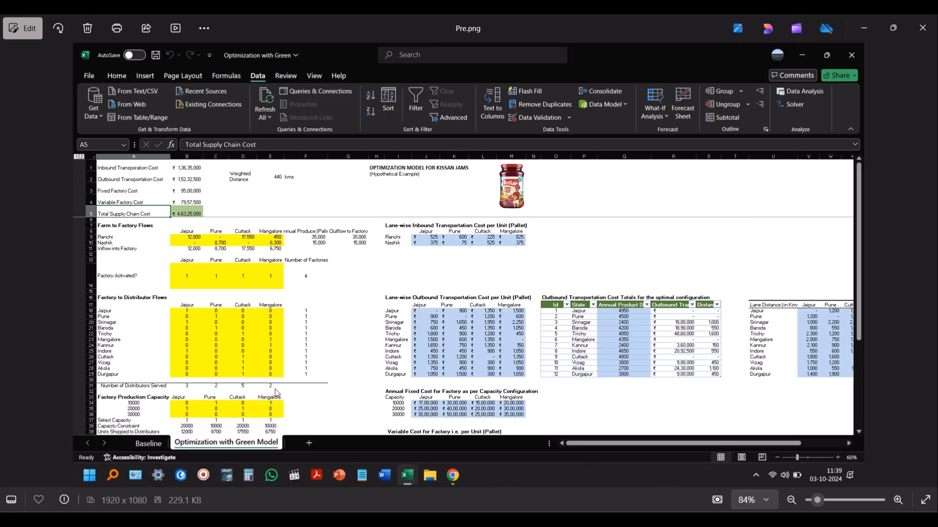
- Switch back to the Excel workbook and check the Total GHG Emissions in B53 against the targeted CO2 reduction
{"action": "key", "text": "alt+Tab"}
{"action": "scroll", "coordinate": [271, 416], "scroll_direction": "down", "scroll_amount": 7}
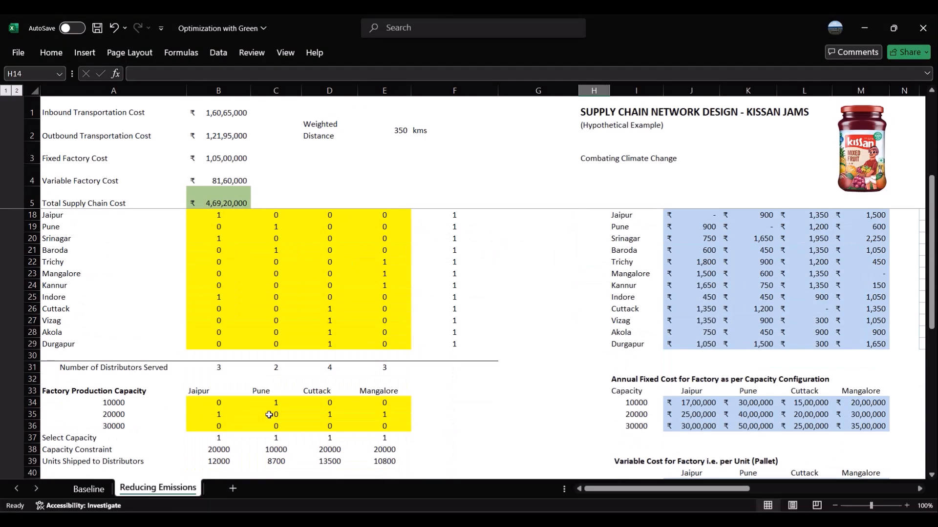
{"action": "scroll", "coordinate": [271, 415], "scroll_direction": "down", "scroll_amount": 4}
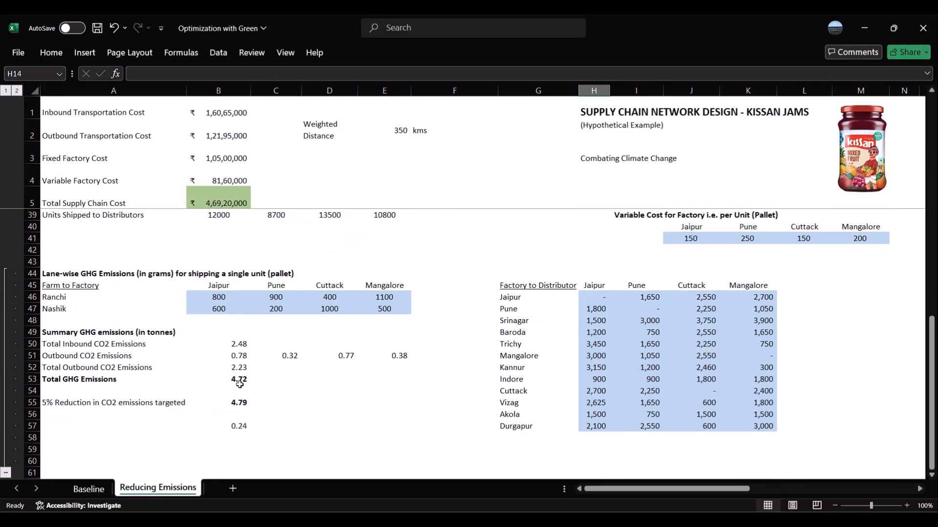
{"action": "left_click", "coordinate": [232, 378]}
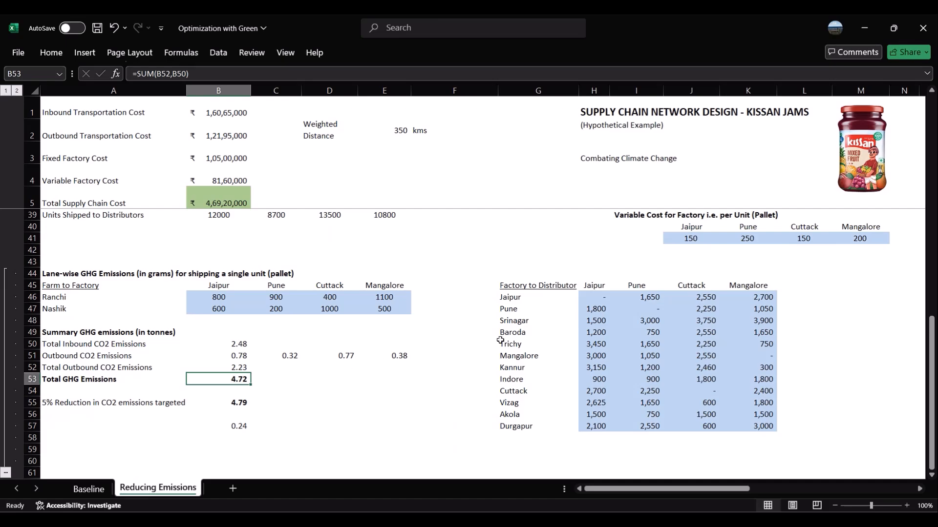
- Open the Pre1 supply chain map from the desktop and examine its baseline flows between farms, factories and distributors
{"action": "key", "text": "super+d"}
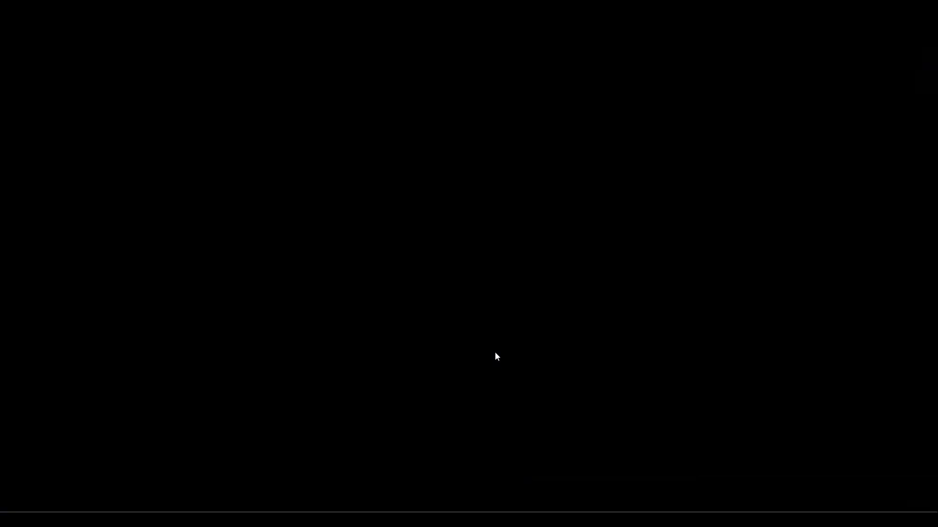
{"action": "double_click", "coordinate": [114, 35]}
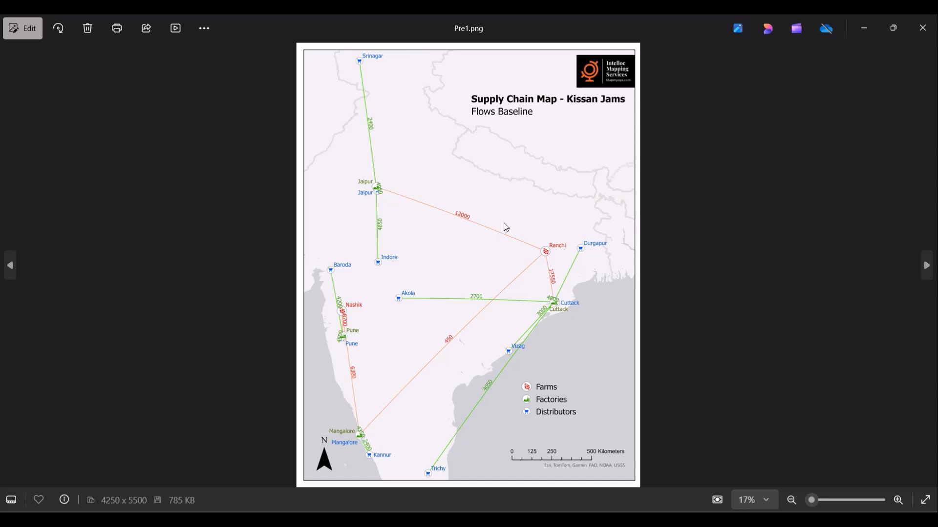
{"action": "scroll", "coordinate": [505, 228], "scroll_direction": "up", "scroll_amount": 2}
{"action": "scroll", "coordinate": [592, 130], "scroll_direction": "down", "scroll_amount": 2}
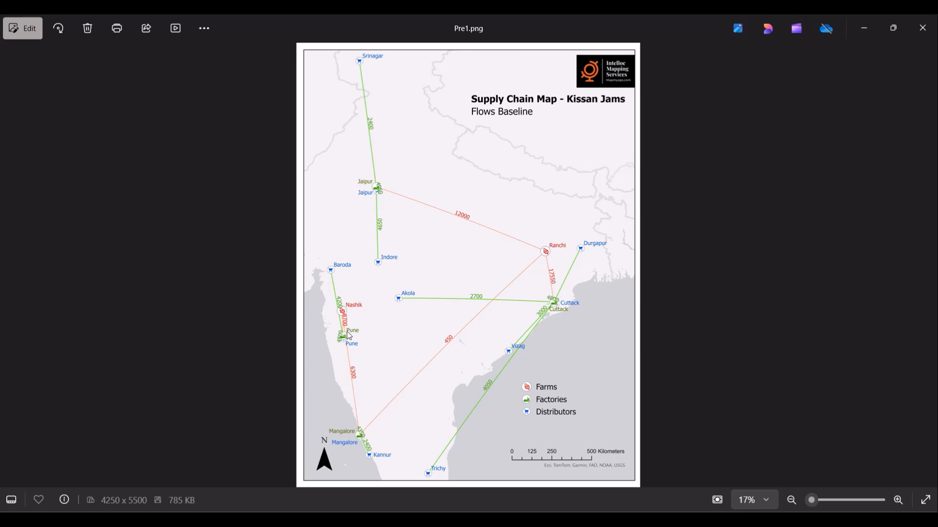
{"action": "scroll", "coordinate": [350, 336], "scroll_direction": "up", "scroll_amount": 1}
{"action": "scroll", "coordinate": [335, 329], "scroll_direction": "up", "scroll_amount": 1}
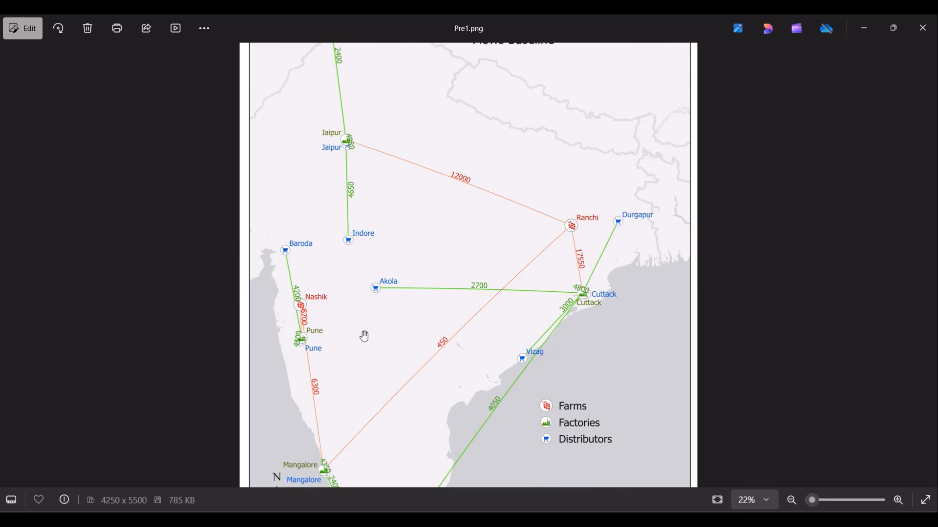
{"action": "scroll", "coordinate": [364, 337], "scroll_direction": "down", "scroll_amount": 2}
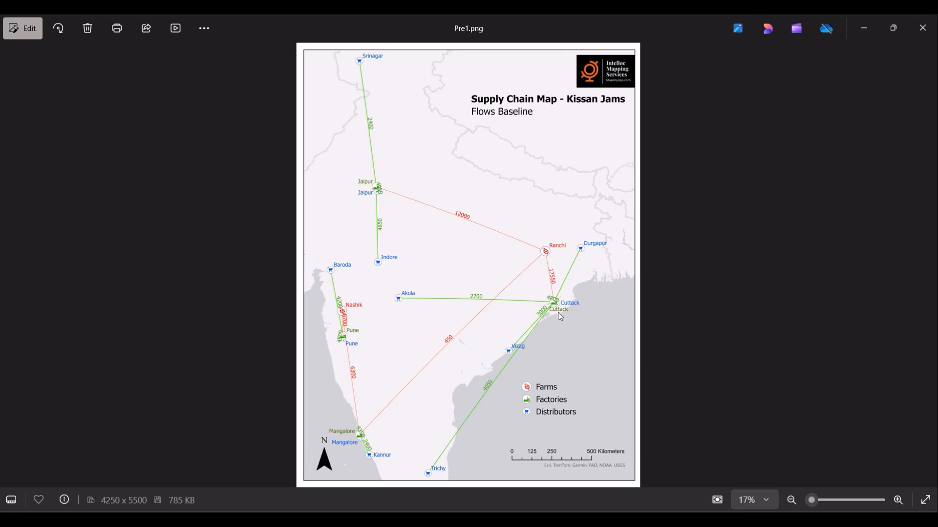
- Compare the baseline flows map Pre1 with the CO2-adjusted map Post1, focusing on the Trichy supply route
{"action": "key", "text": "Right"}
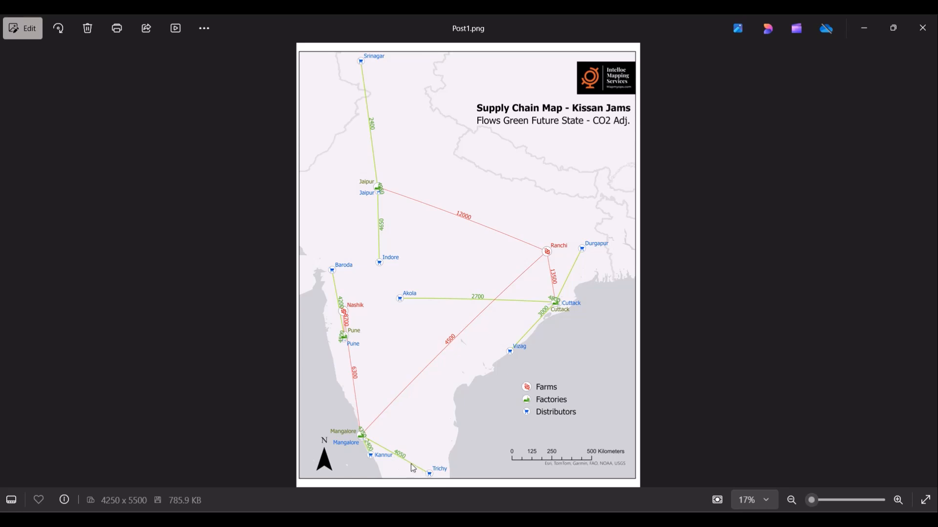
{"action": "key", "text": "Left"}
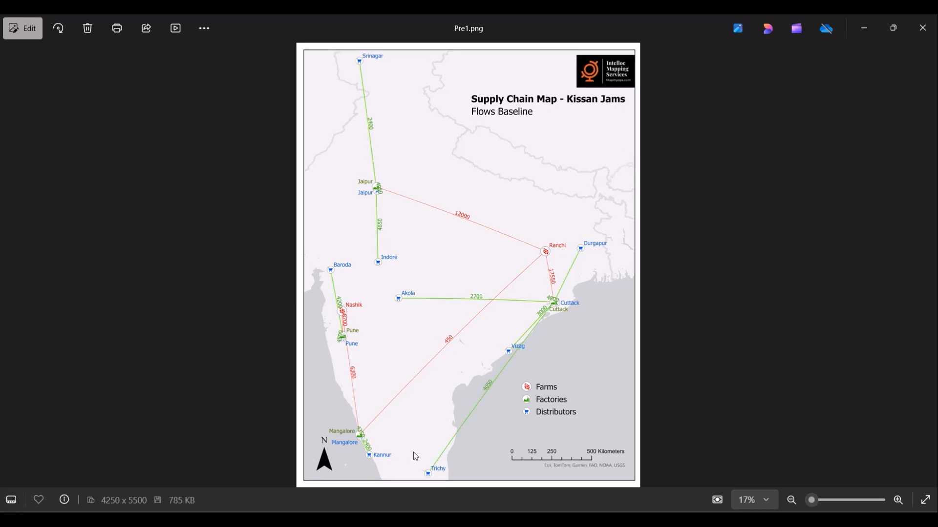
{"action": "key", "text": "Right"}
{"action": "key", "text": "Left"}
{"action": "key", "text": "Right"}
{"action": "key", "text": "Left"}
{"action": "key", "text": "Right"}
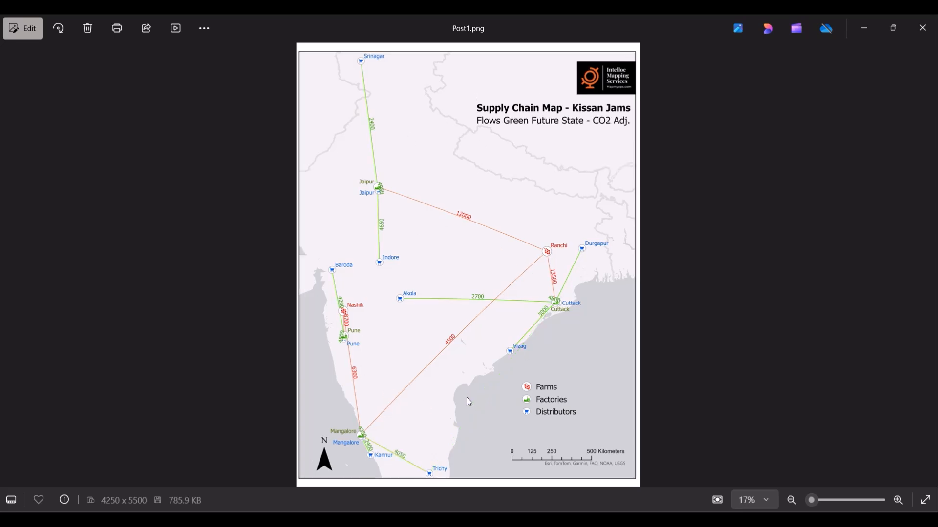